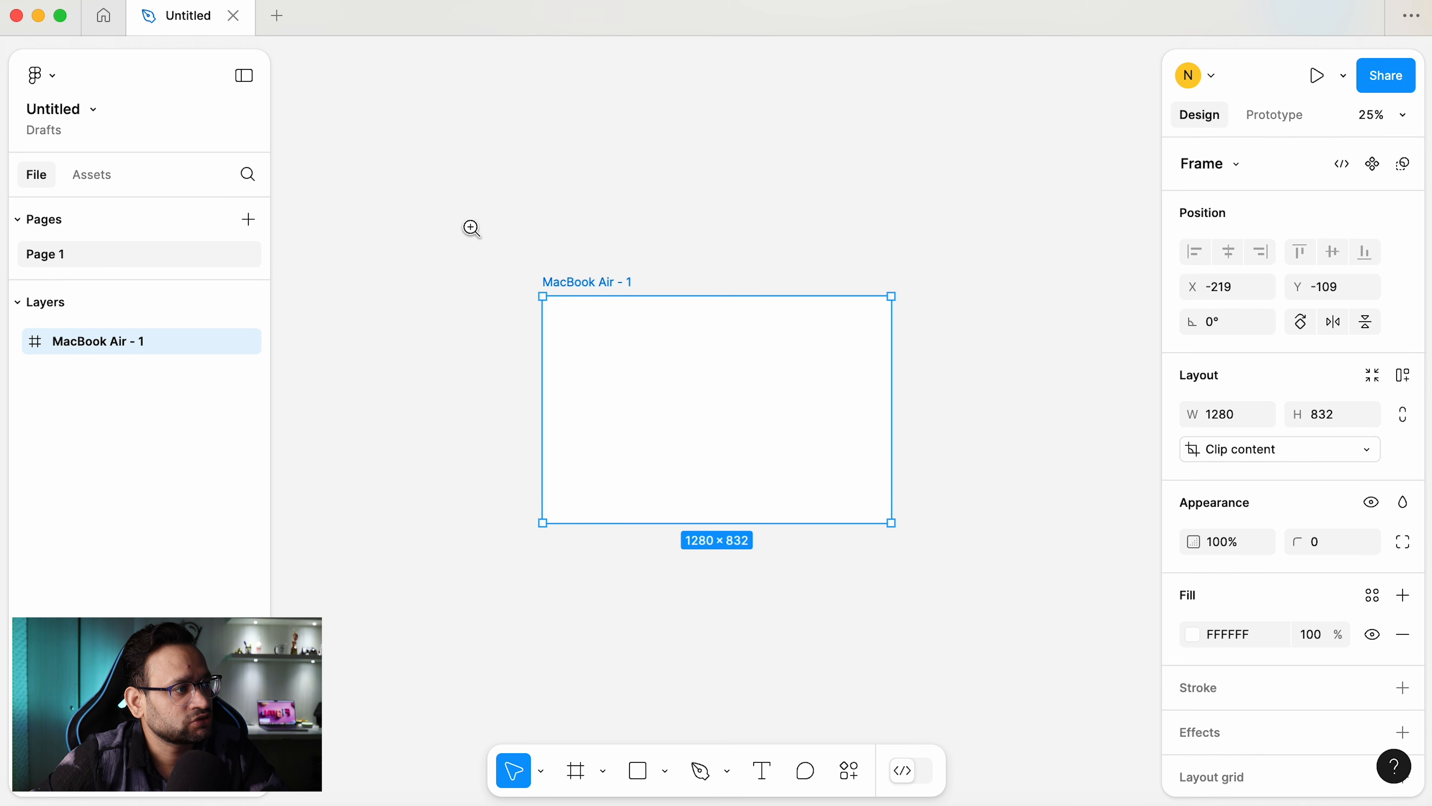
# - Add an "Email" text label in the upper-left area of the MacBook Air frame
pyautogui.moveTo(470, 229); pyautogui.dragTo(934, 553)
pyautogui.click(573, 145)
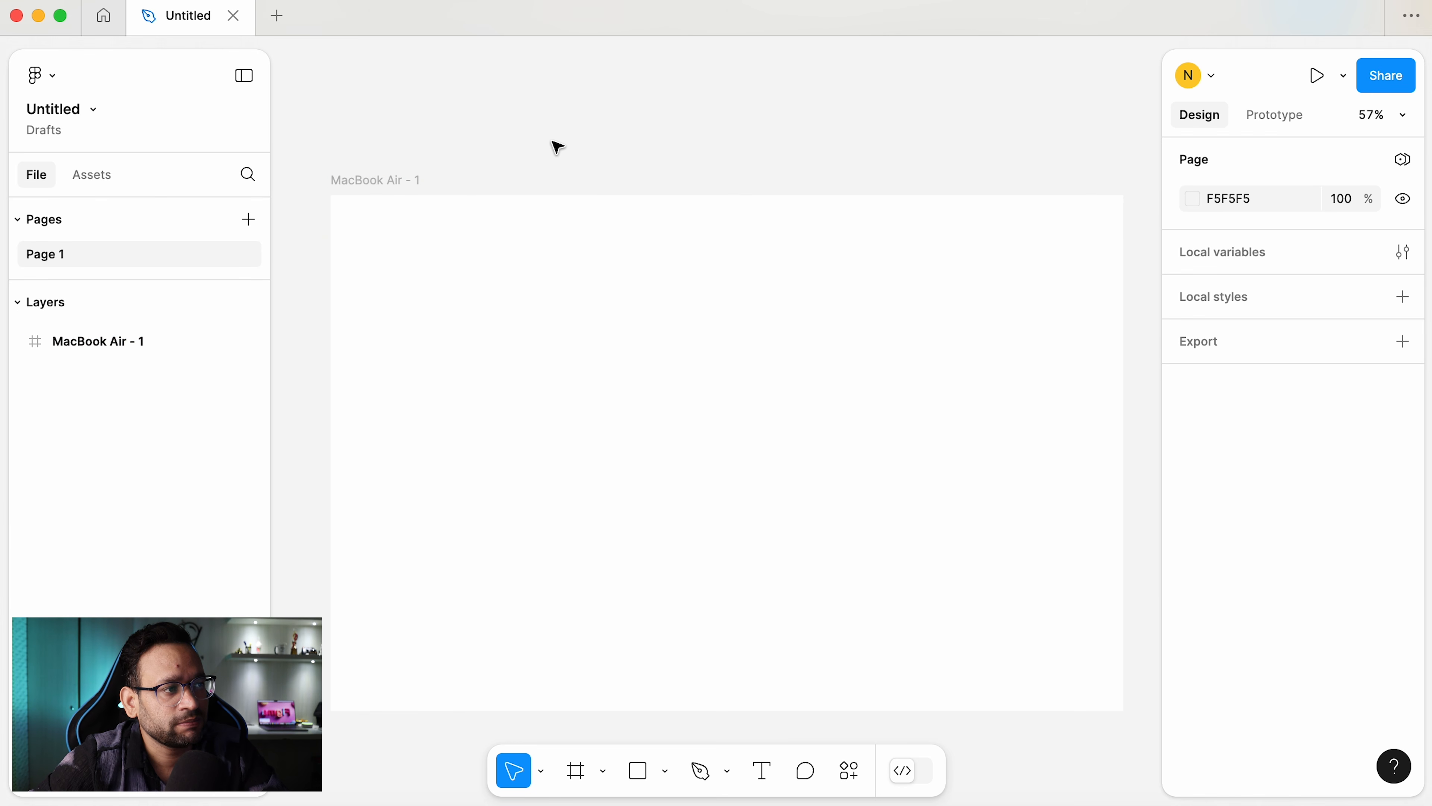
pyautogui.press('t')
pyautogui.click(471, 279)
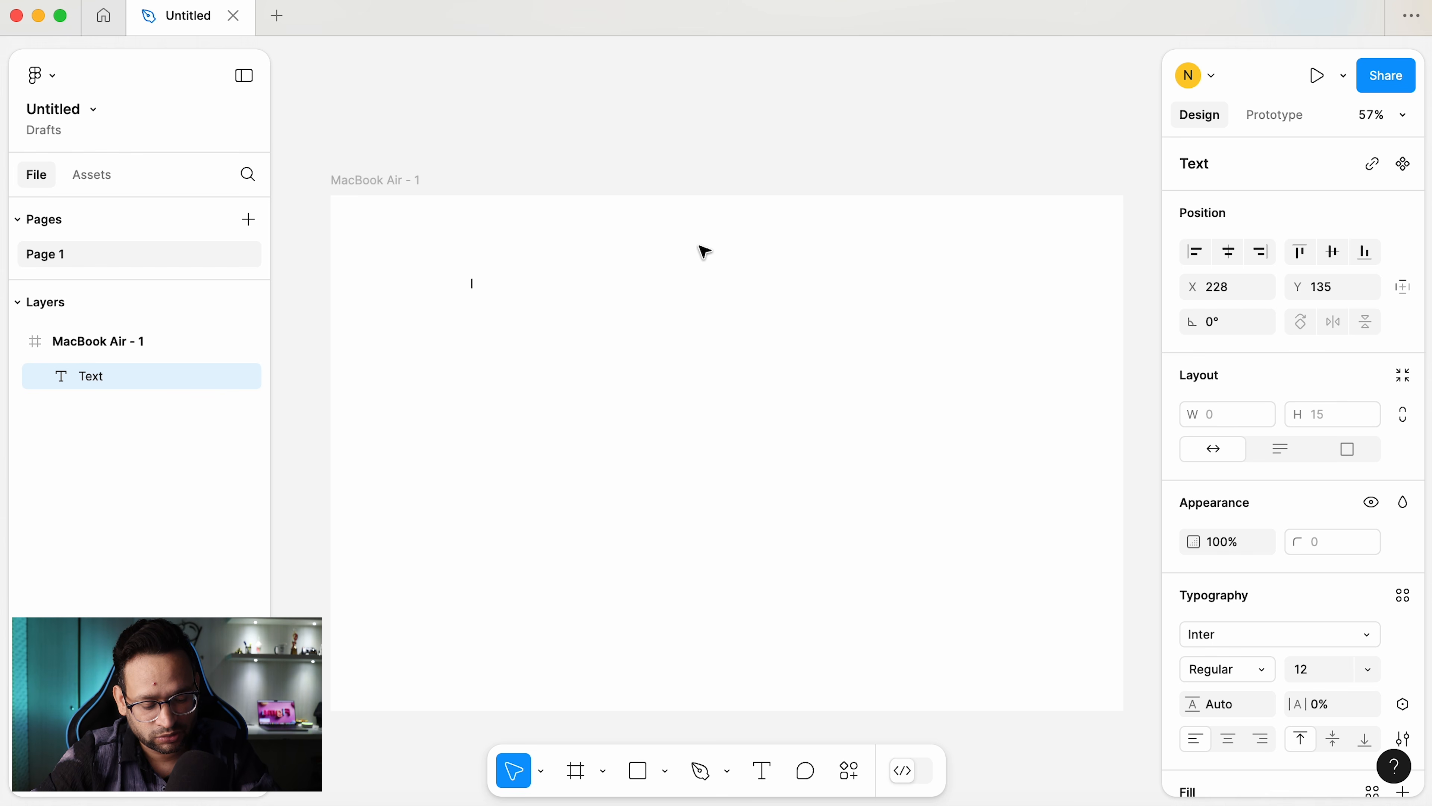
pyautogui.write('Email')
pyautogui.press('Escape')
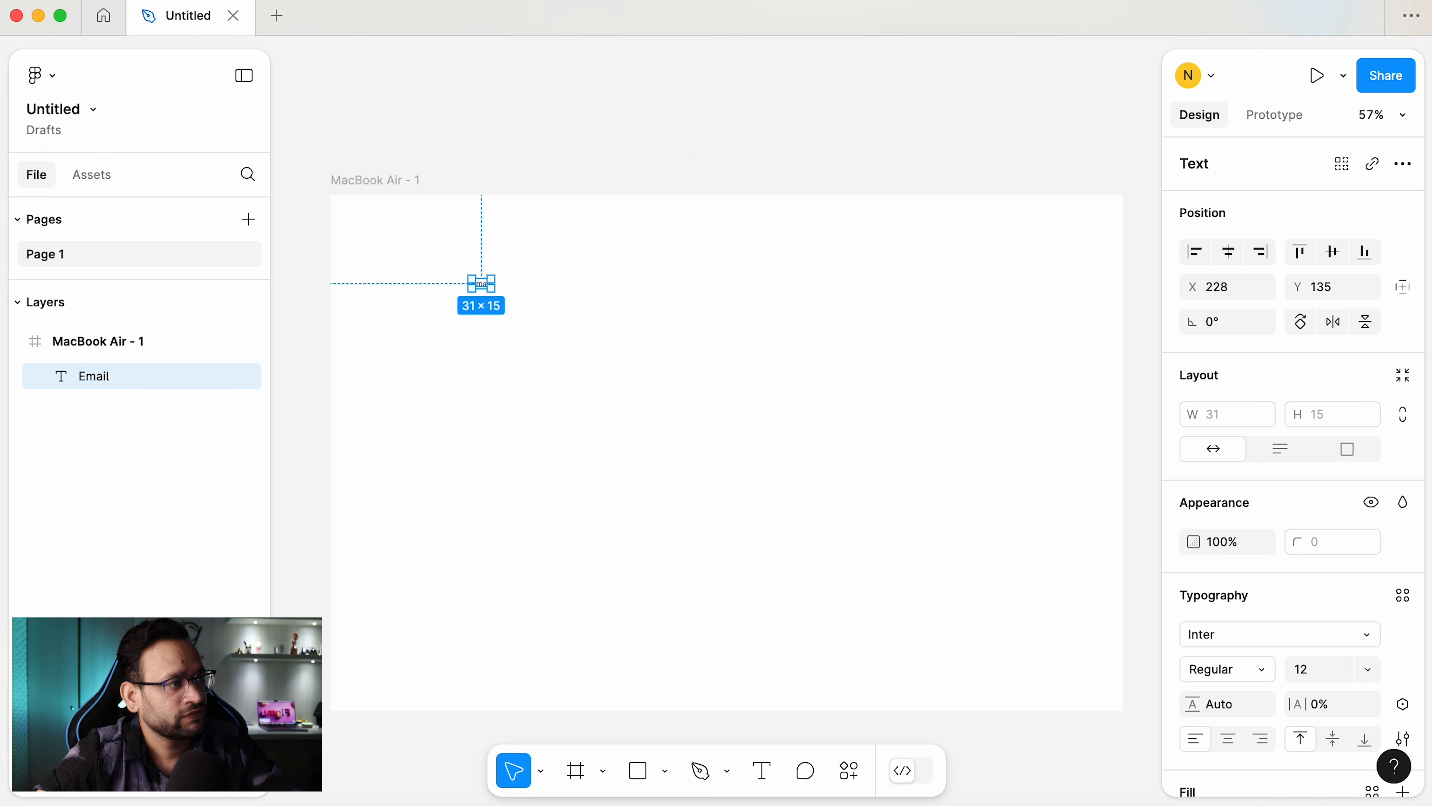
# - Duplicate the Email label just below itself and change the copy's text to "type your email"
pyautogui.click(700, 107)
pyautogui.moveTo(396, 150); pyautogui.dragTo(675, 441)
pyautogui.click(558, 372)
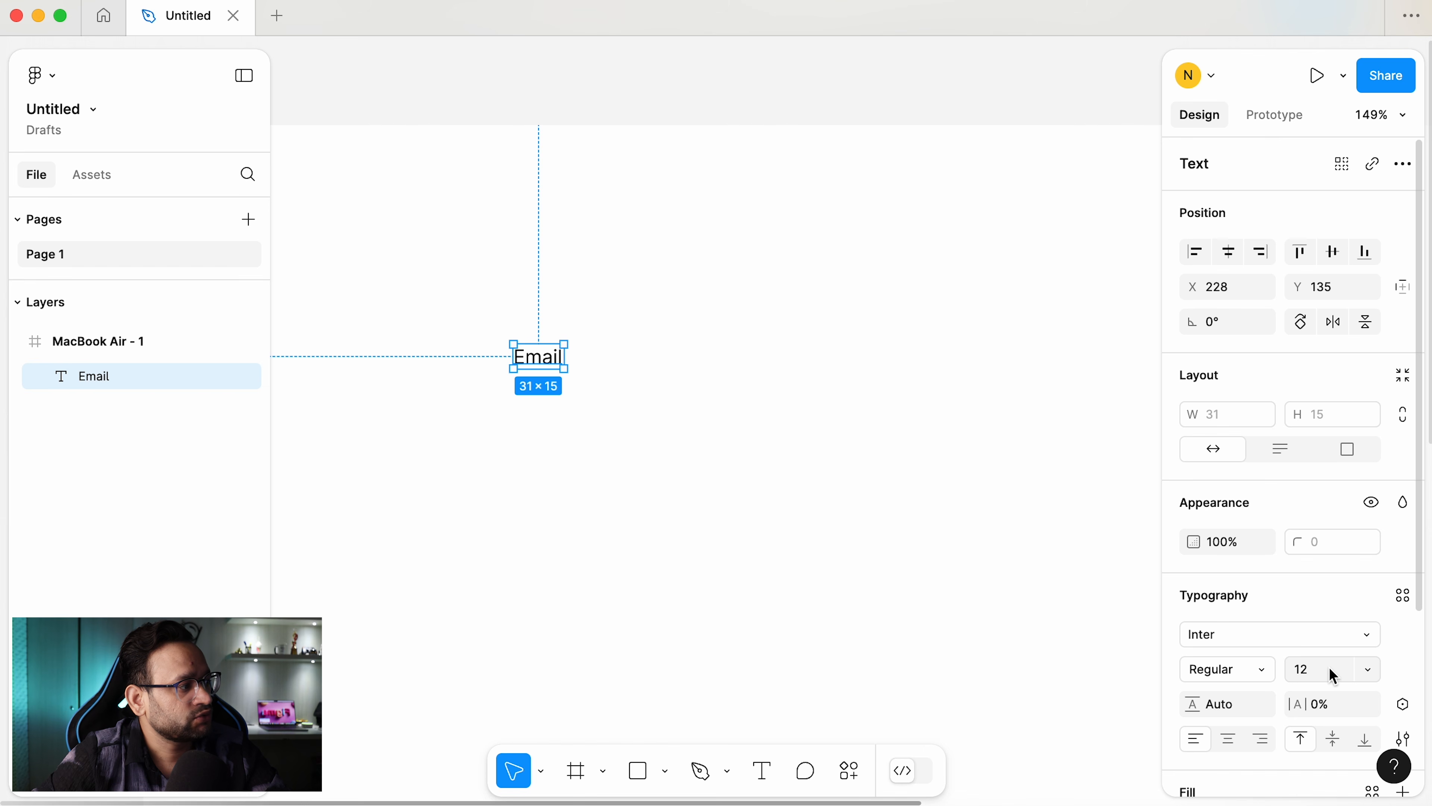
pyautogui.click(565, 381)
pyautogui.moveTo(537, 361); pyautogui.dragTo(540, 402)
pyautogui.doubleClick(535, 399)
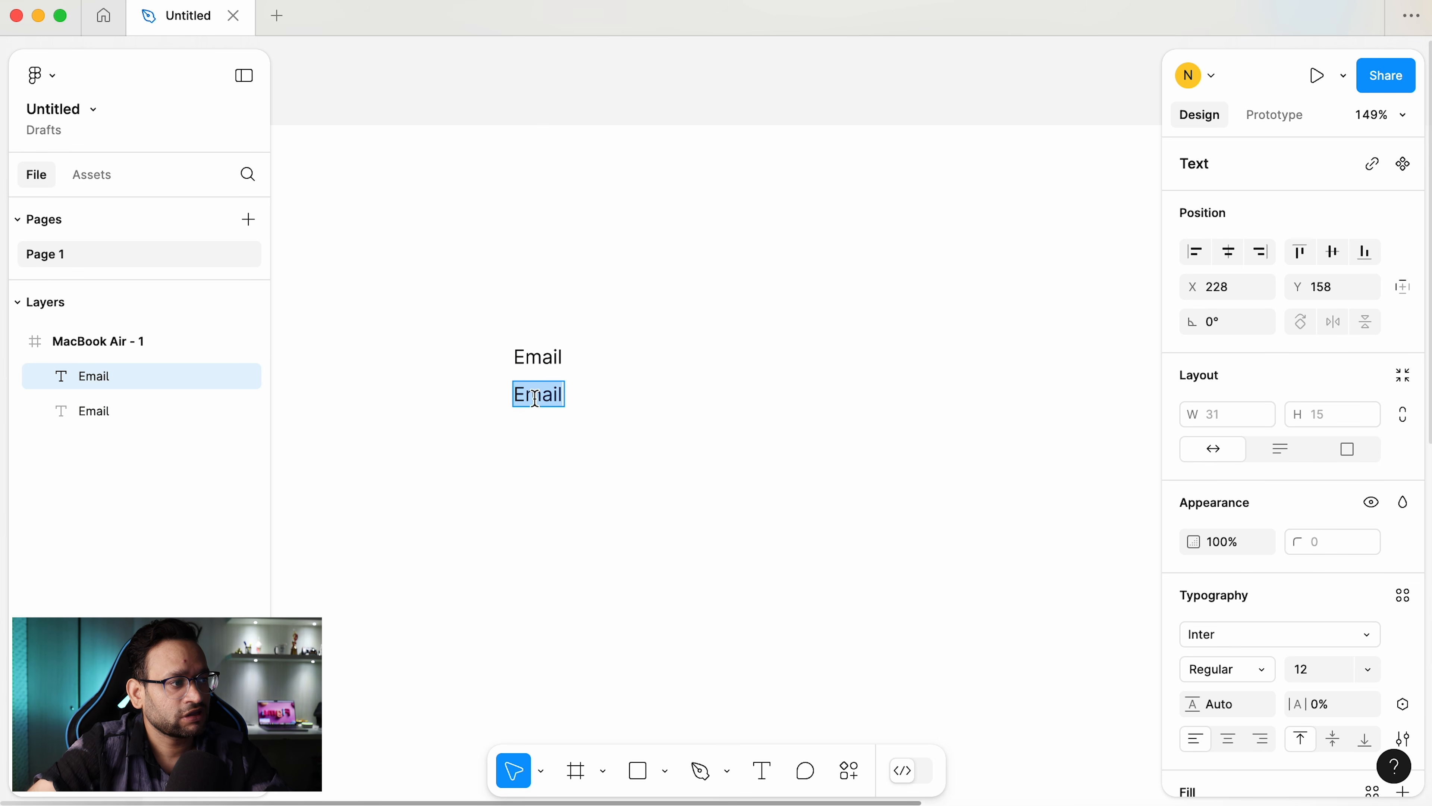
pyautogui.write('type your eme')
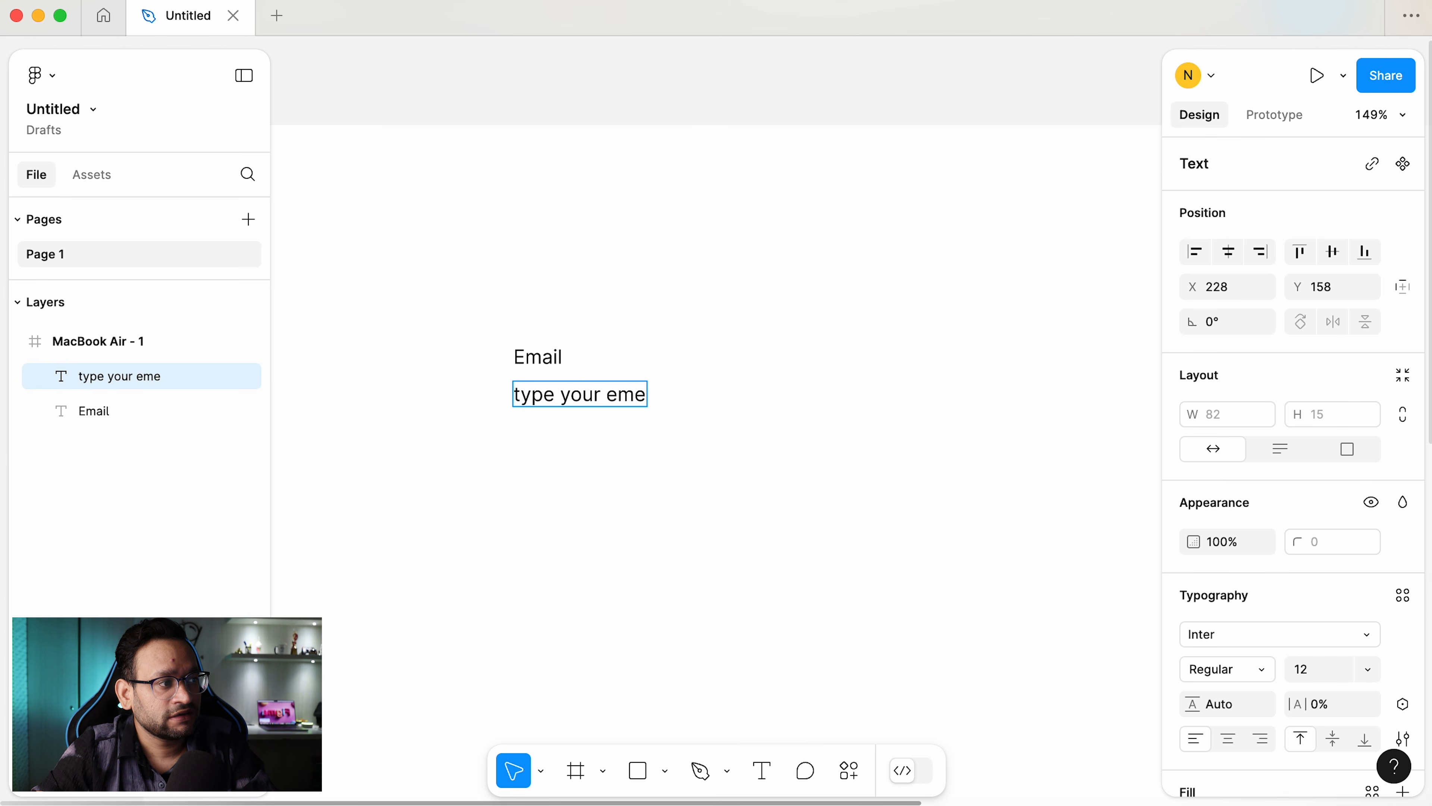
pyautogui.press('BackSpace')
pyautogui.write('ail')
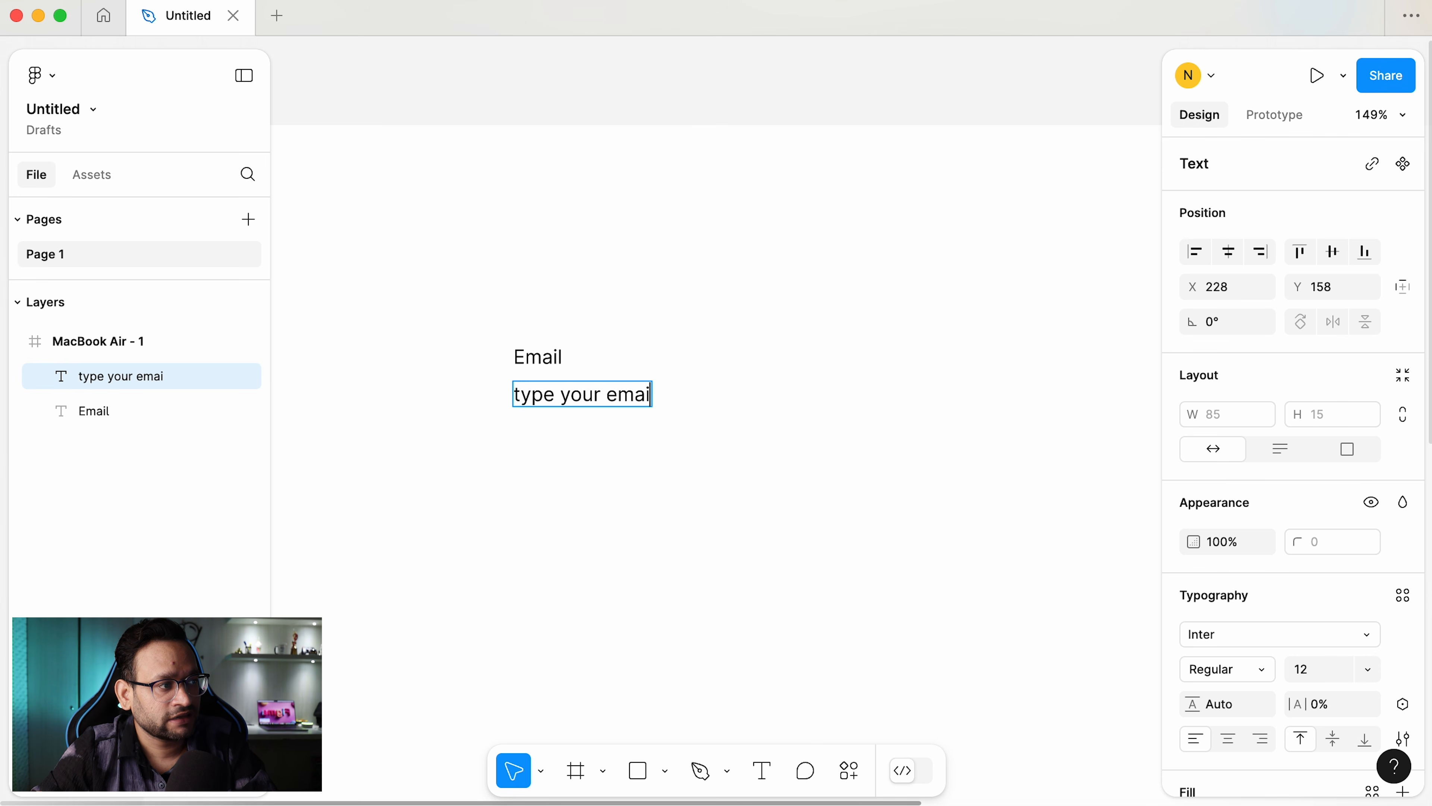
pyautogui.press('Escape')
# - Change the fill of the "type your email" text to light grey BCBCBC
pyautogui.scroll(-5, 1226, 672)
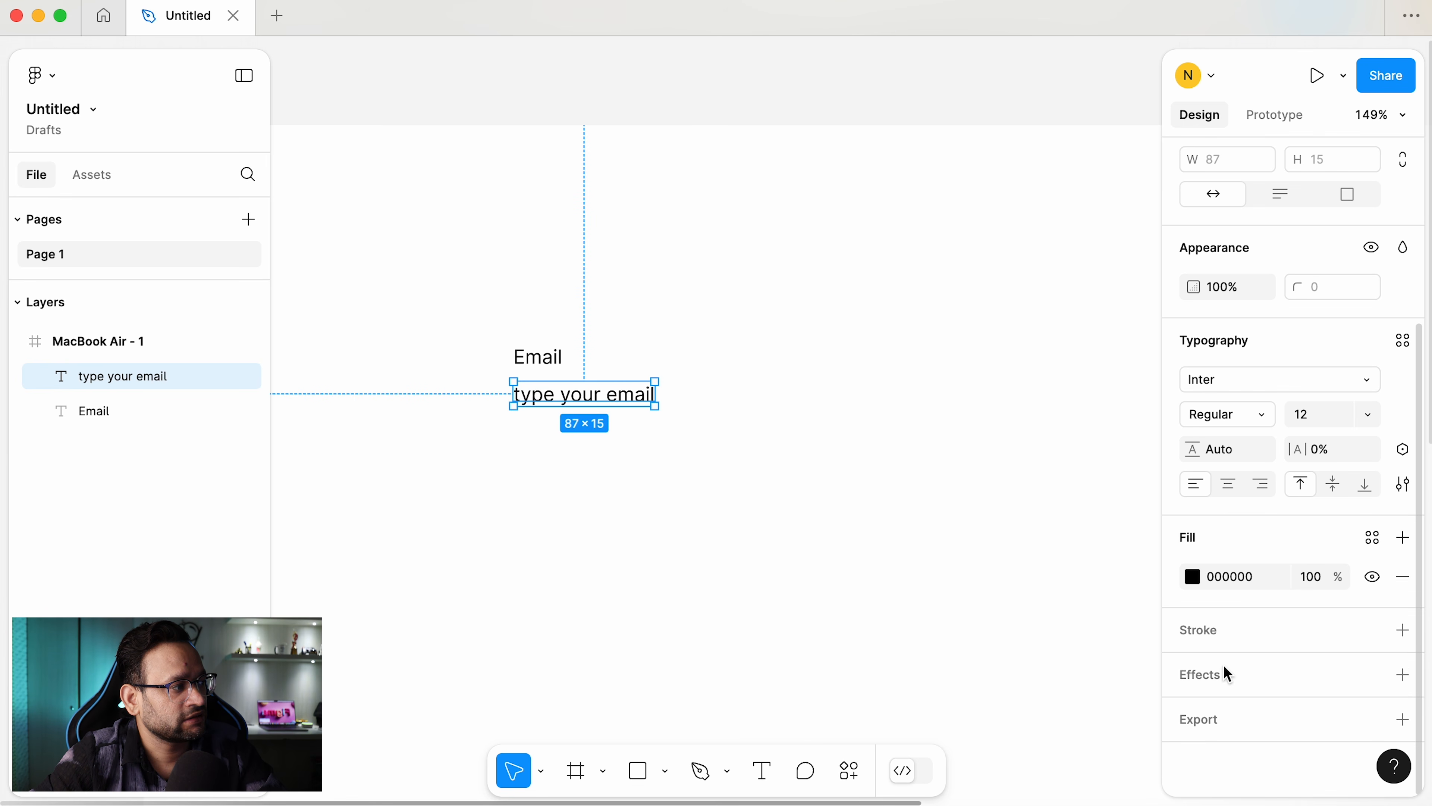
pyautogui.click(1192, 576)
pyautogui.moveTo(943, 366); pyautogui.dragTo(815, 342)
pyautogui.click(684, 399)
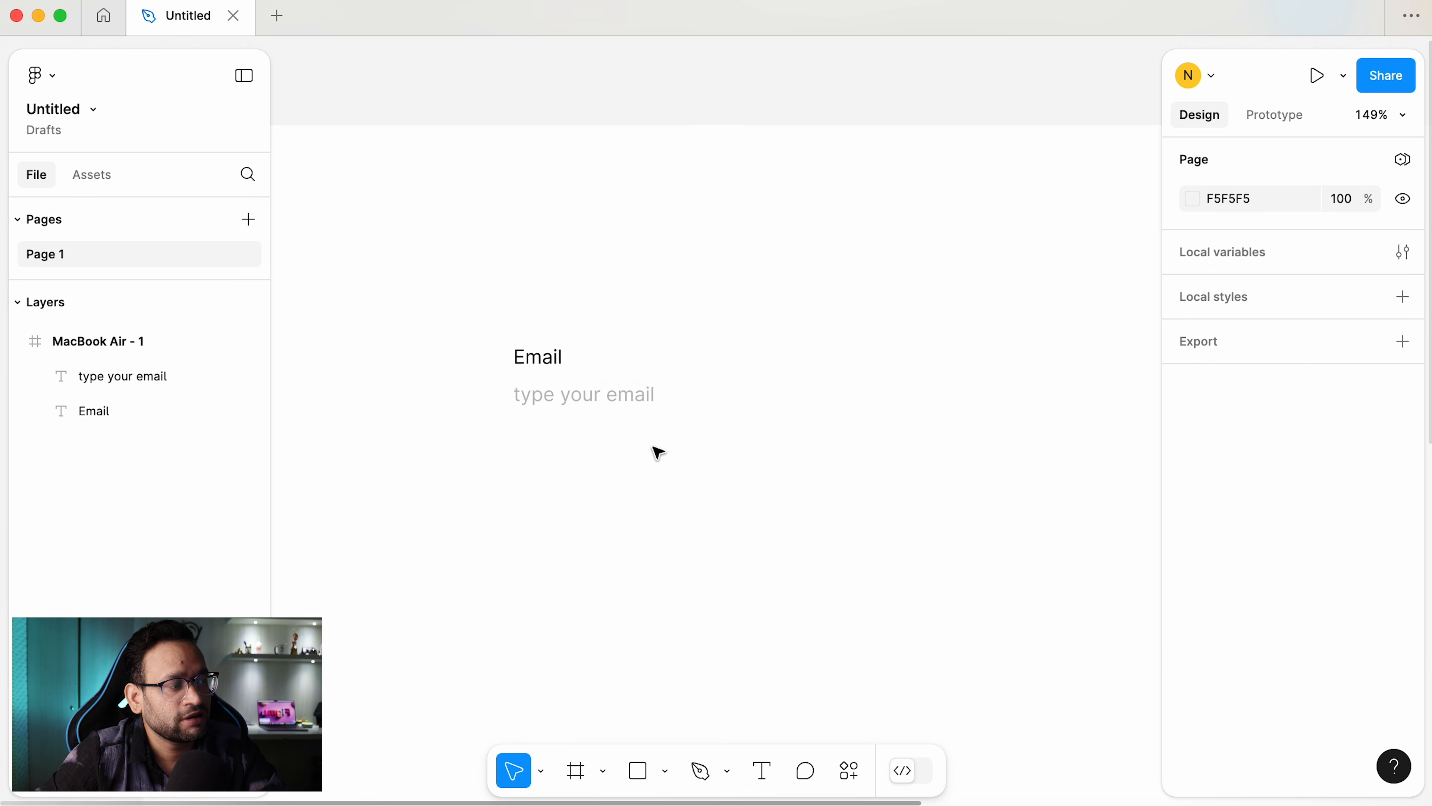
# - Wrap the placeholder text in an auto layout frame and position it just beneath the Email label
pyautogui.hscroll(2, 613, 375)
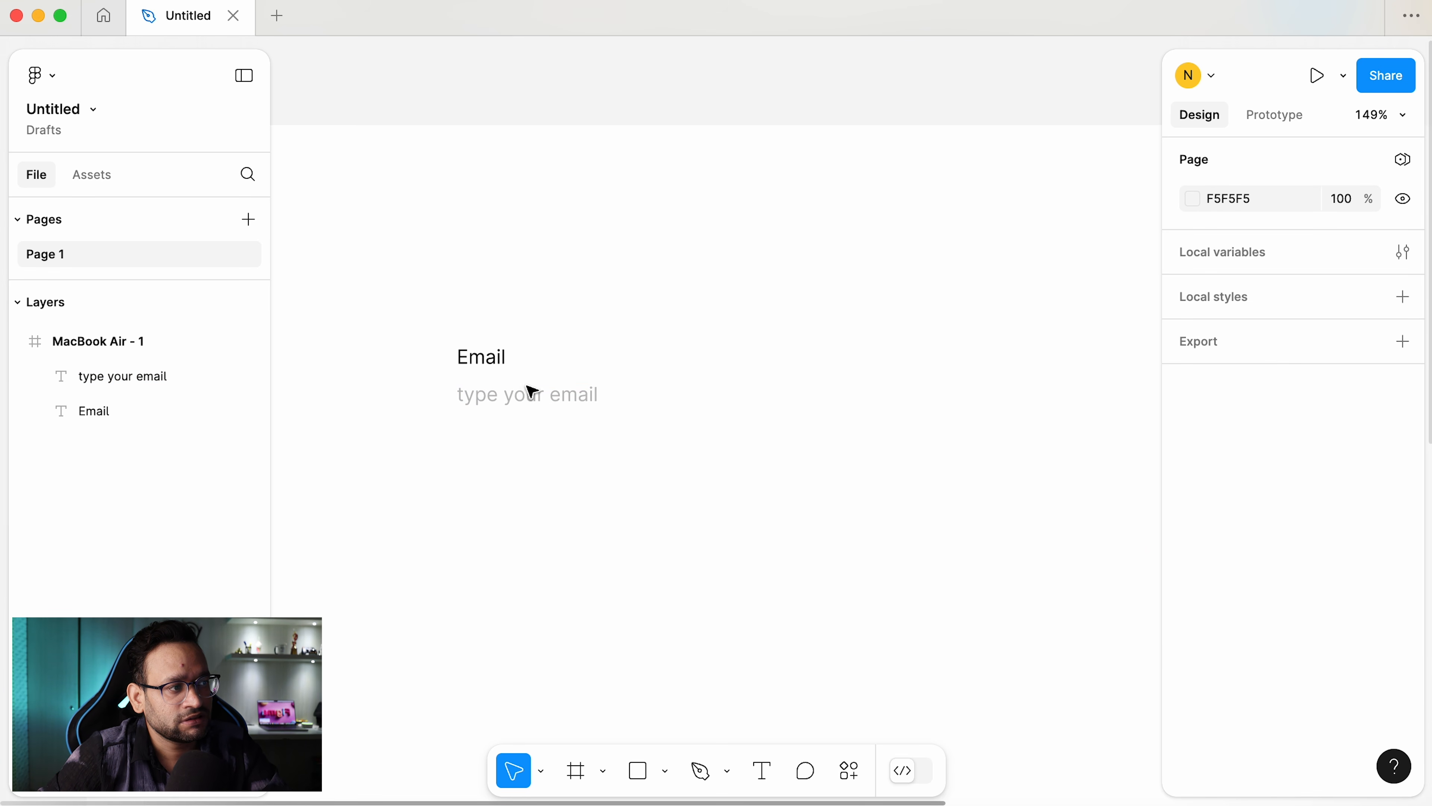
pyautogui.click(531, 405)
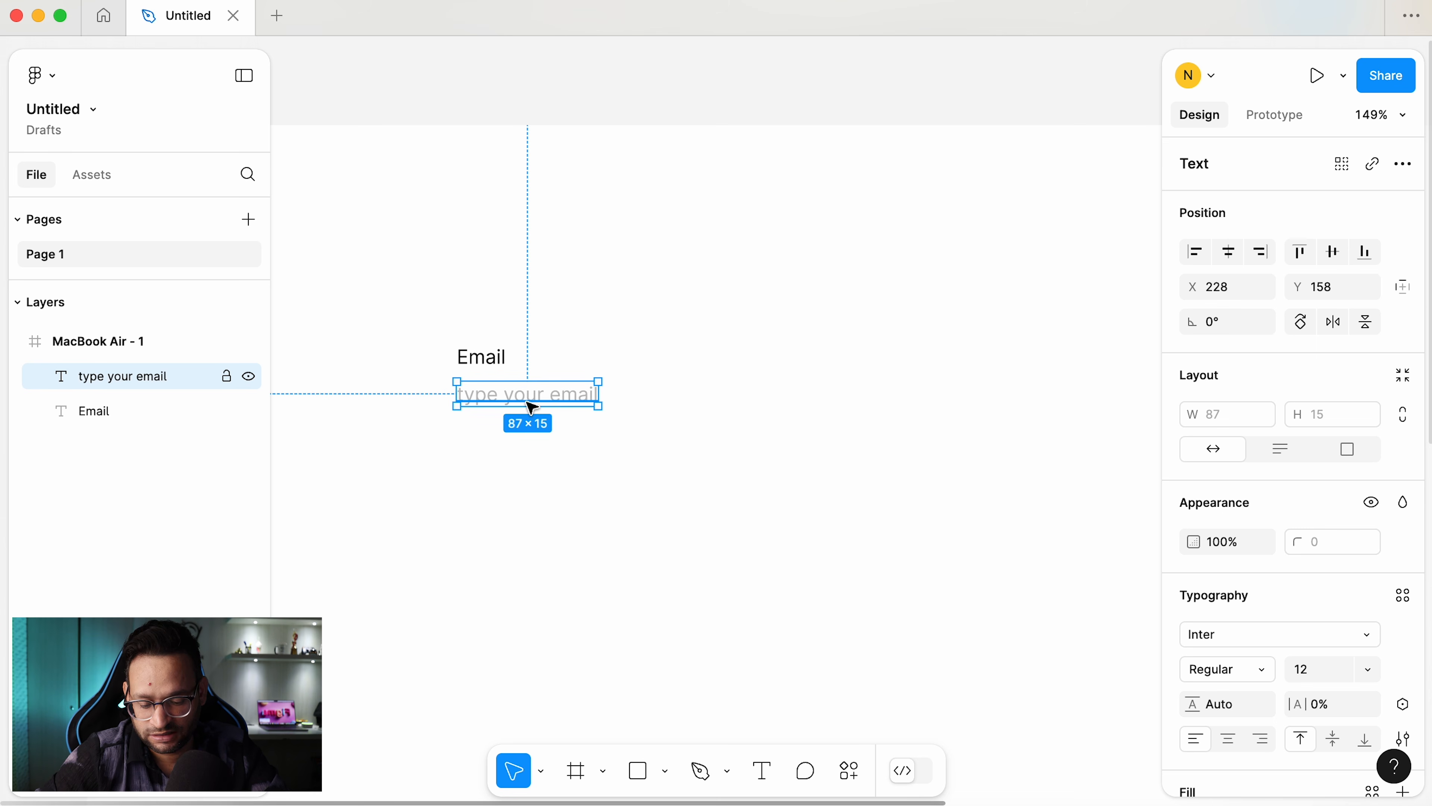
pyautogui.hotkey('shift', 'a')
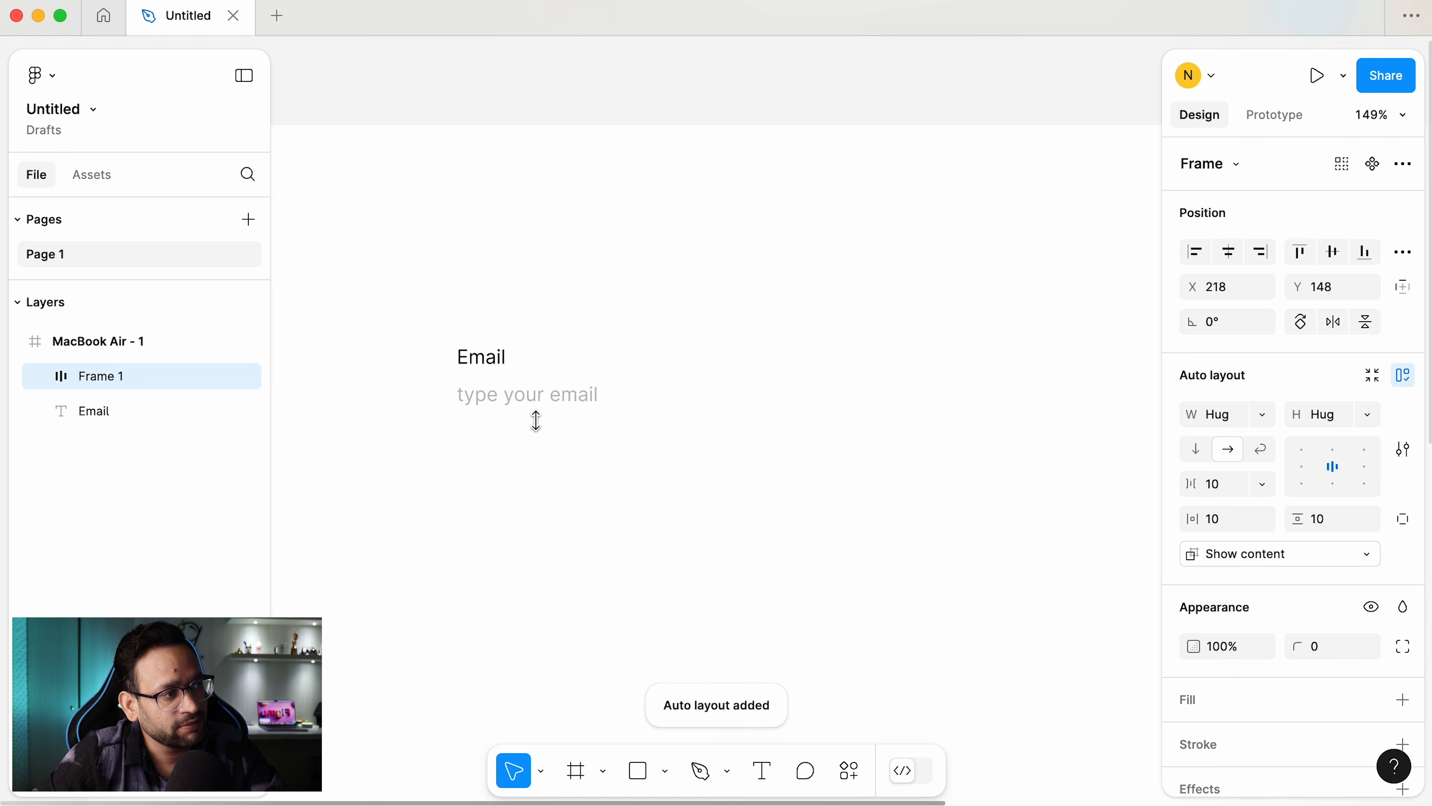
pyautogui.moveTo(531, 405); pyautogui.dragTo(539, 423)
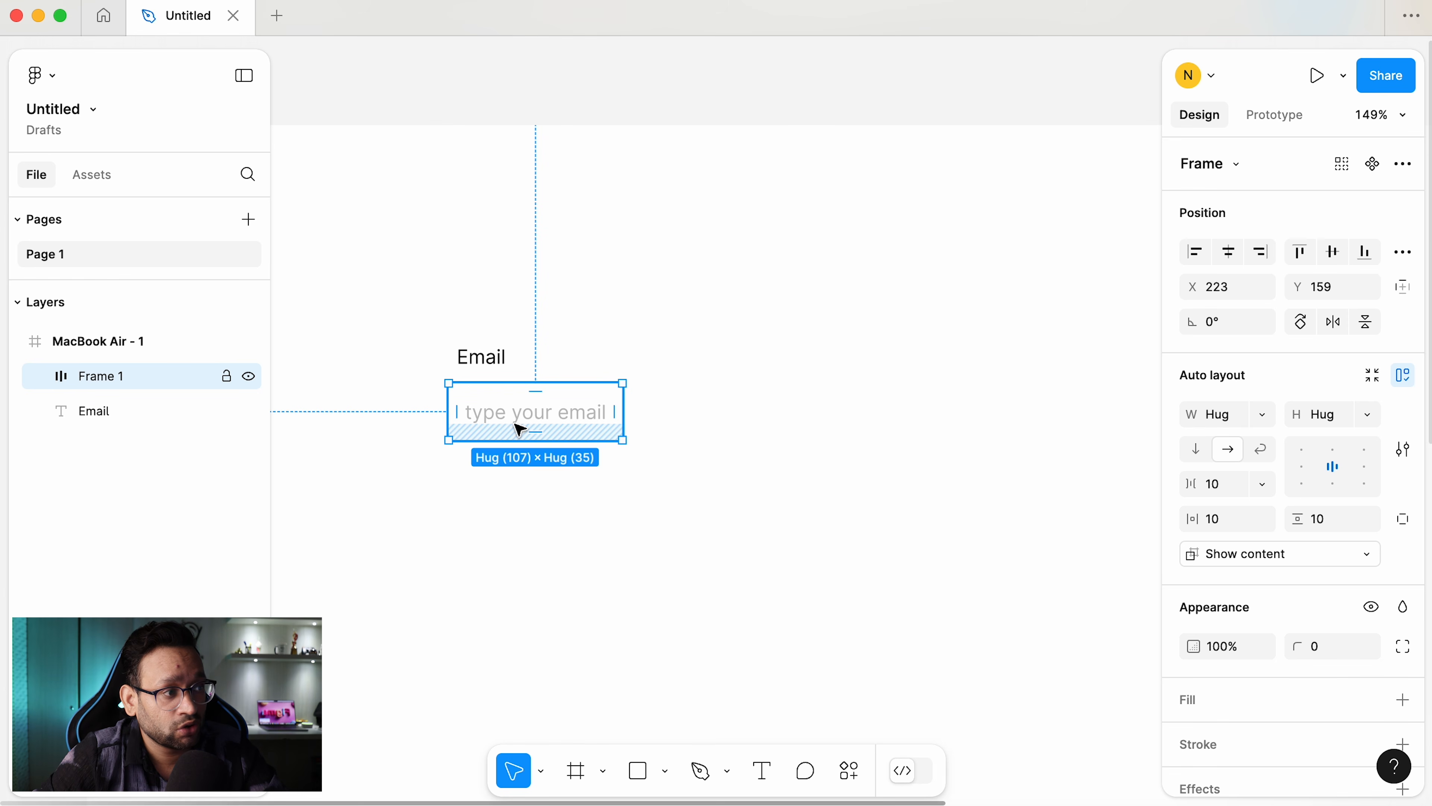
# - Add a light grey CCCCCC stroke to the placeholder's frame and set its corner radius to 5
pyautogui.scroll(-3, 1331, 614)
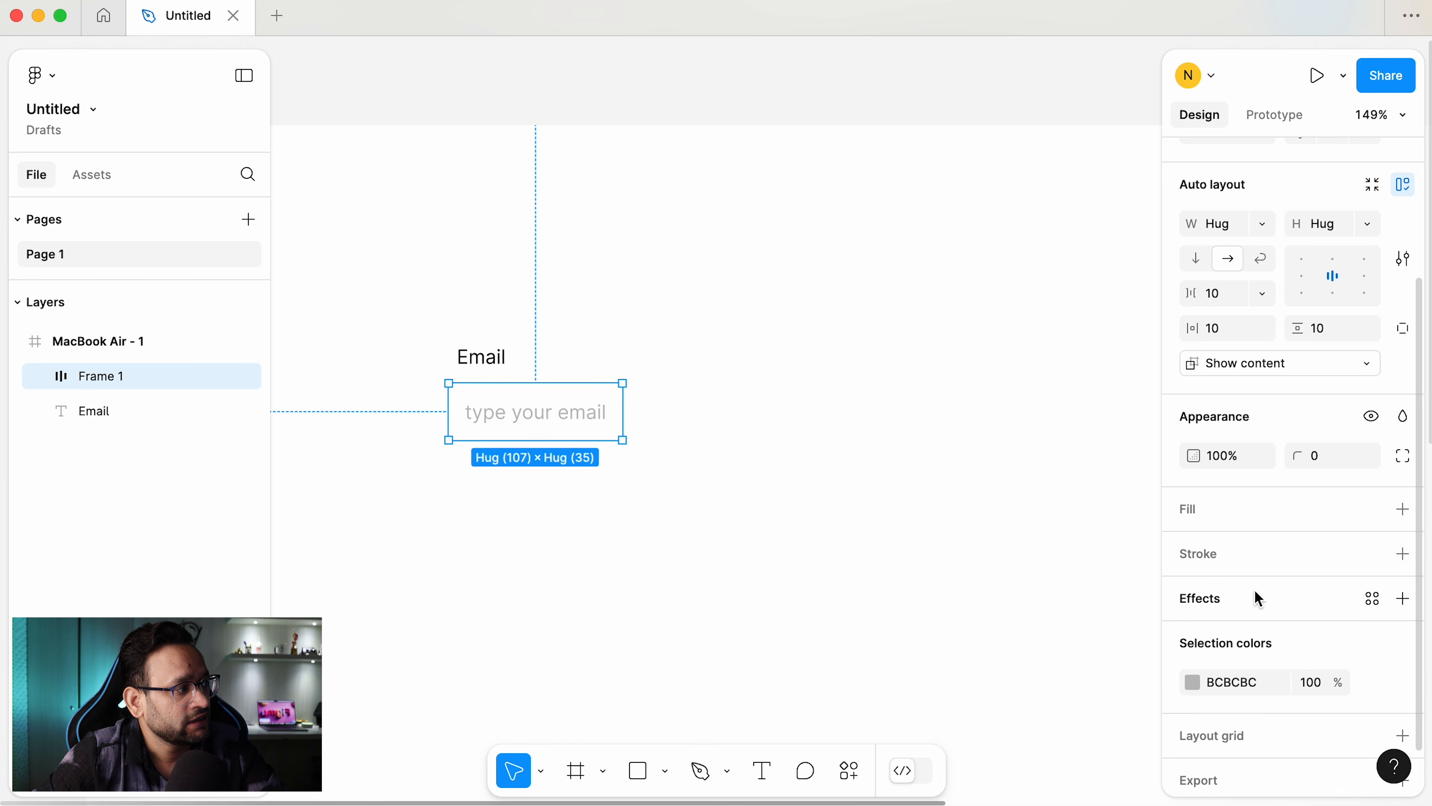
pyautogui.click(1224, 558)
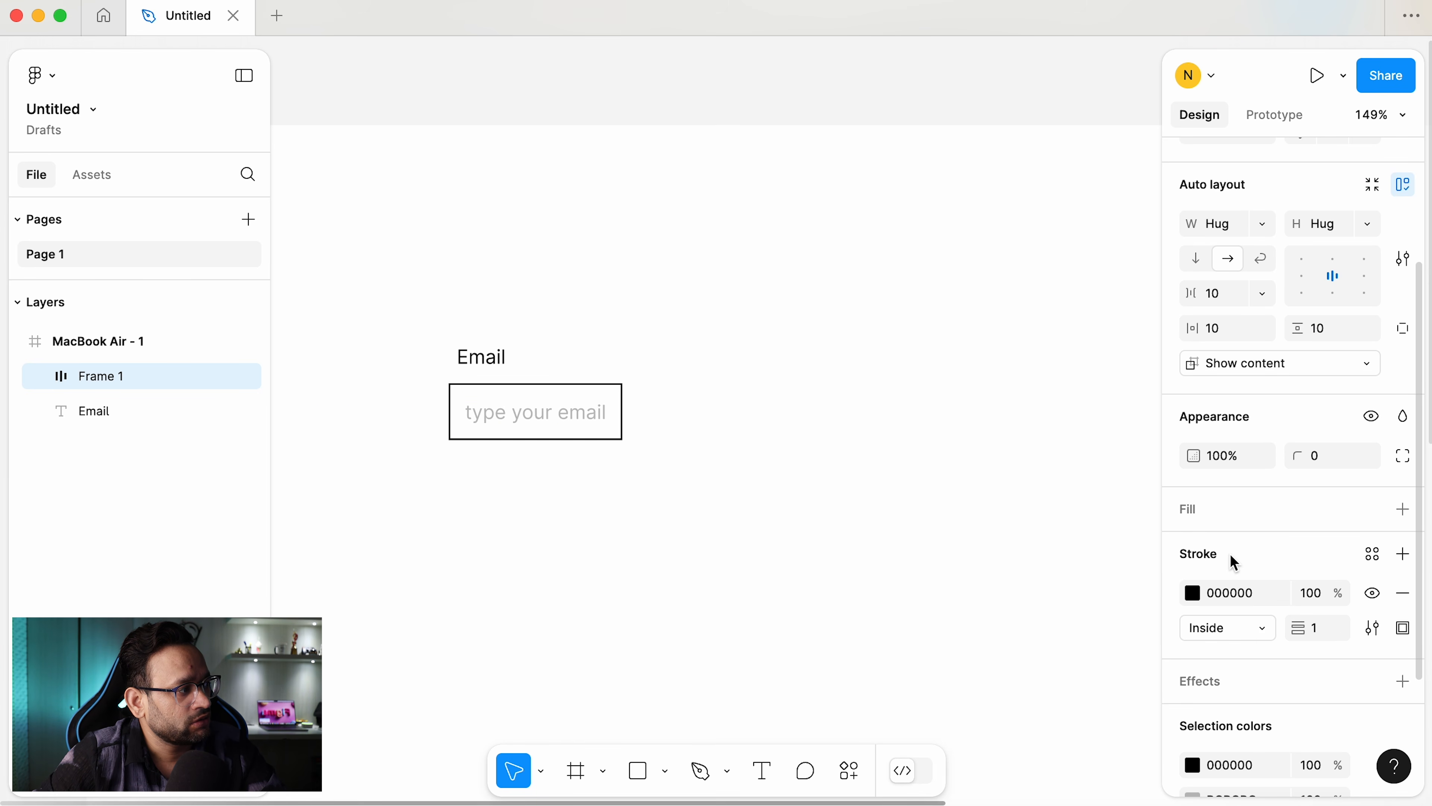
pyautogui.click(1193, 592)
pyautogui.moveTo(974, 397); pyautogui.dragTo(857, 323)
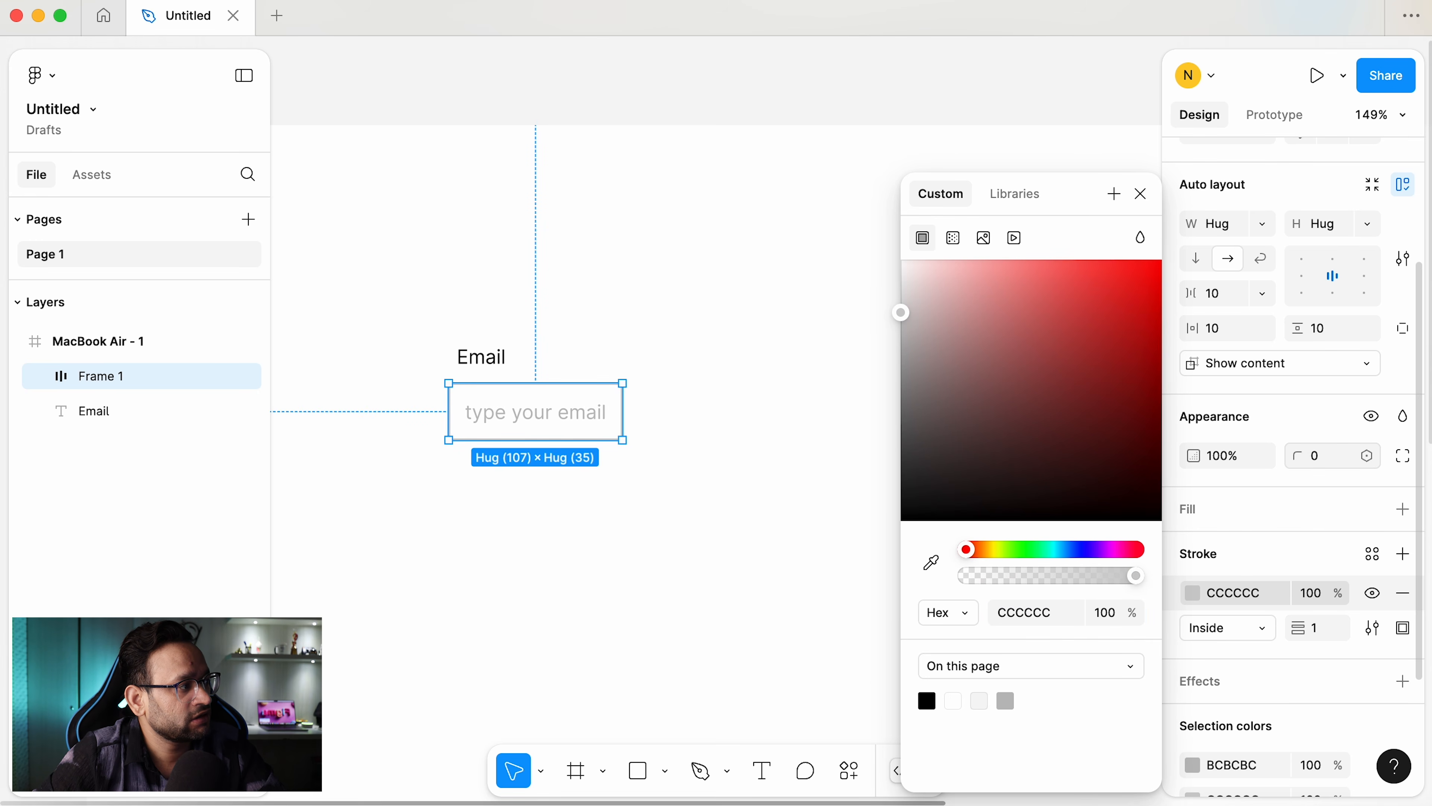
pyautogui.moveTo(1299, 460); pyautogui.dragTo(1404, 463)
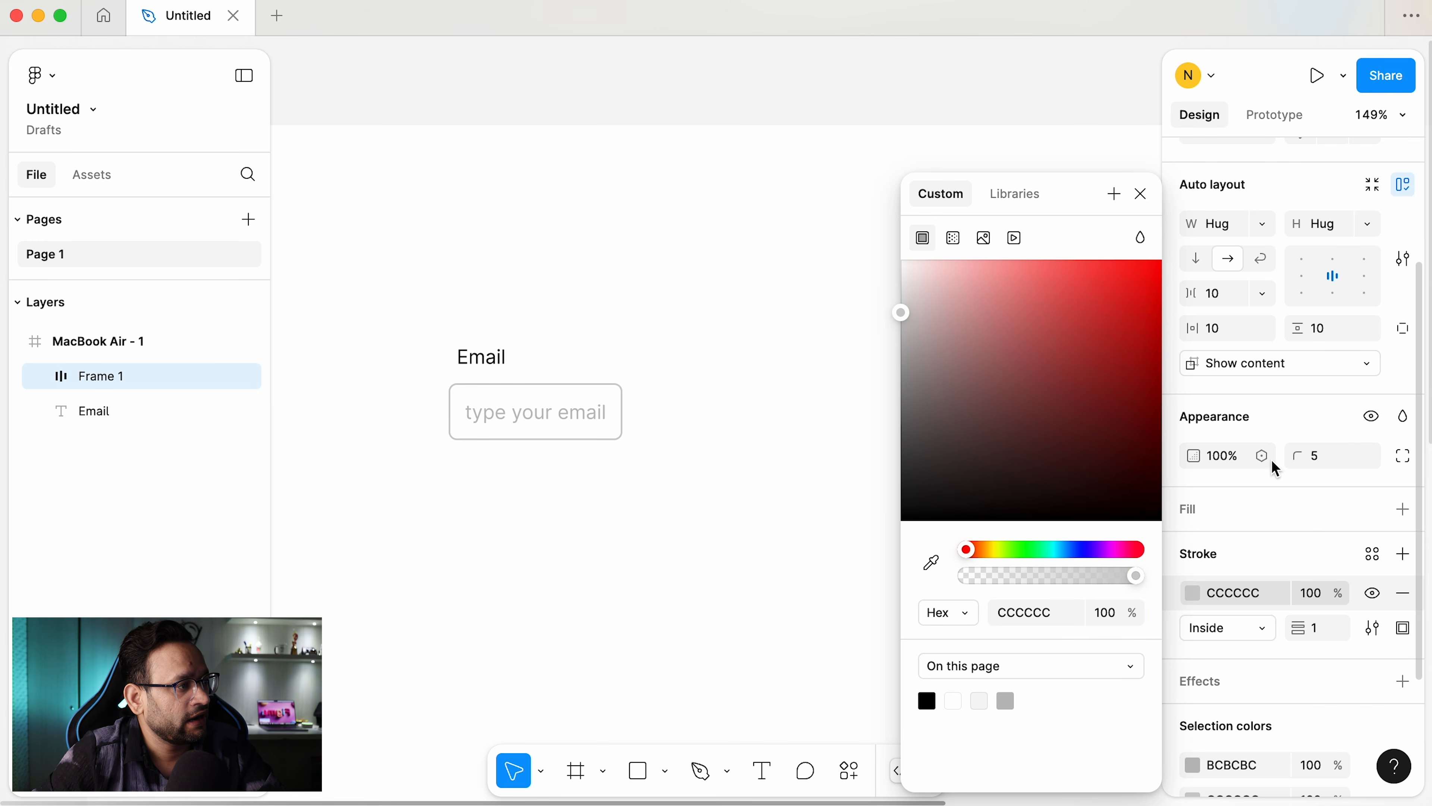
pyautogui.click(697, 449)
# - Widen the input field frame to about 215 and align its placeholder text to the left
pyautogui.click(565, 412)
pyautogui.moveTo(630, 415); pyautogui.dragTo(797, 430)
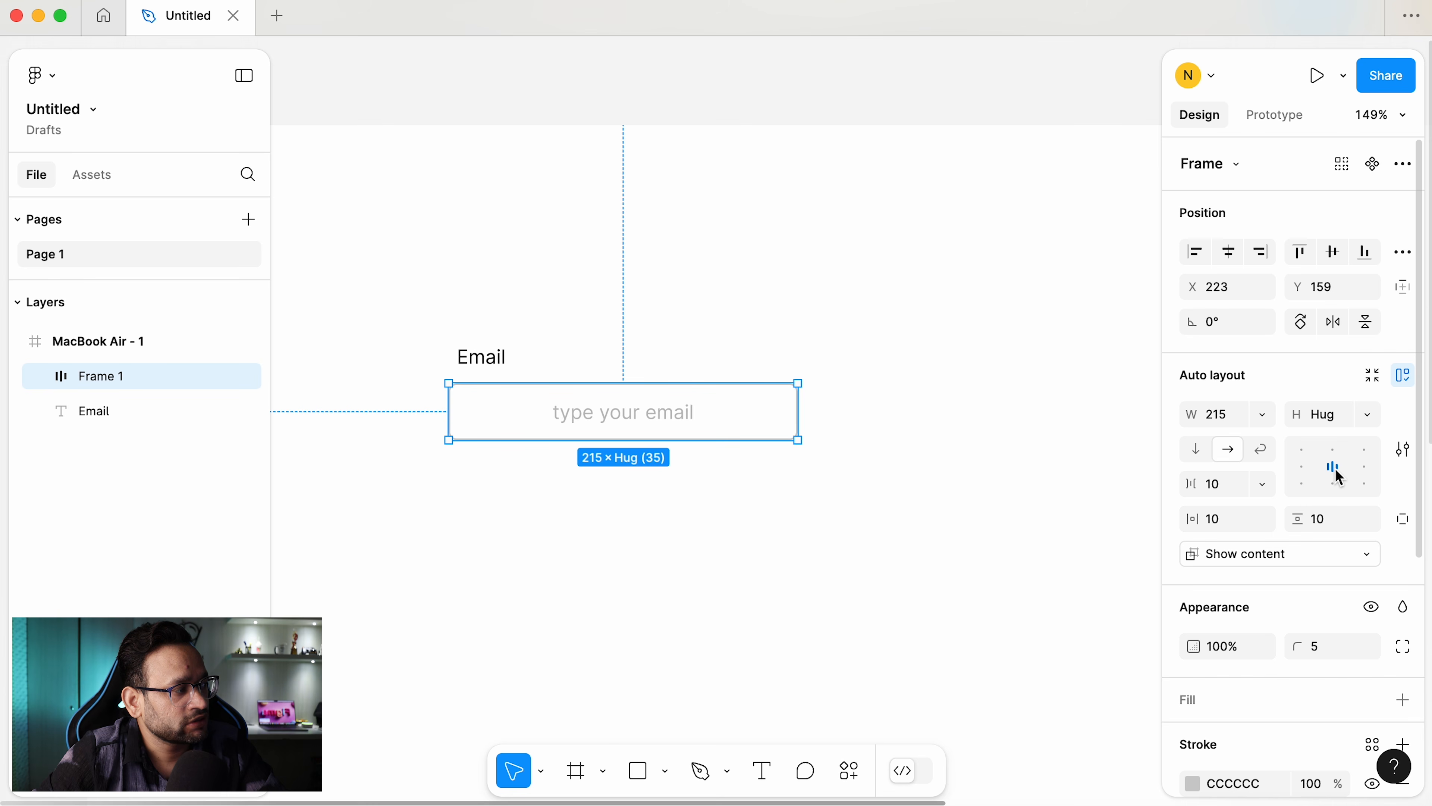
pyautogui.click(1303, 473)
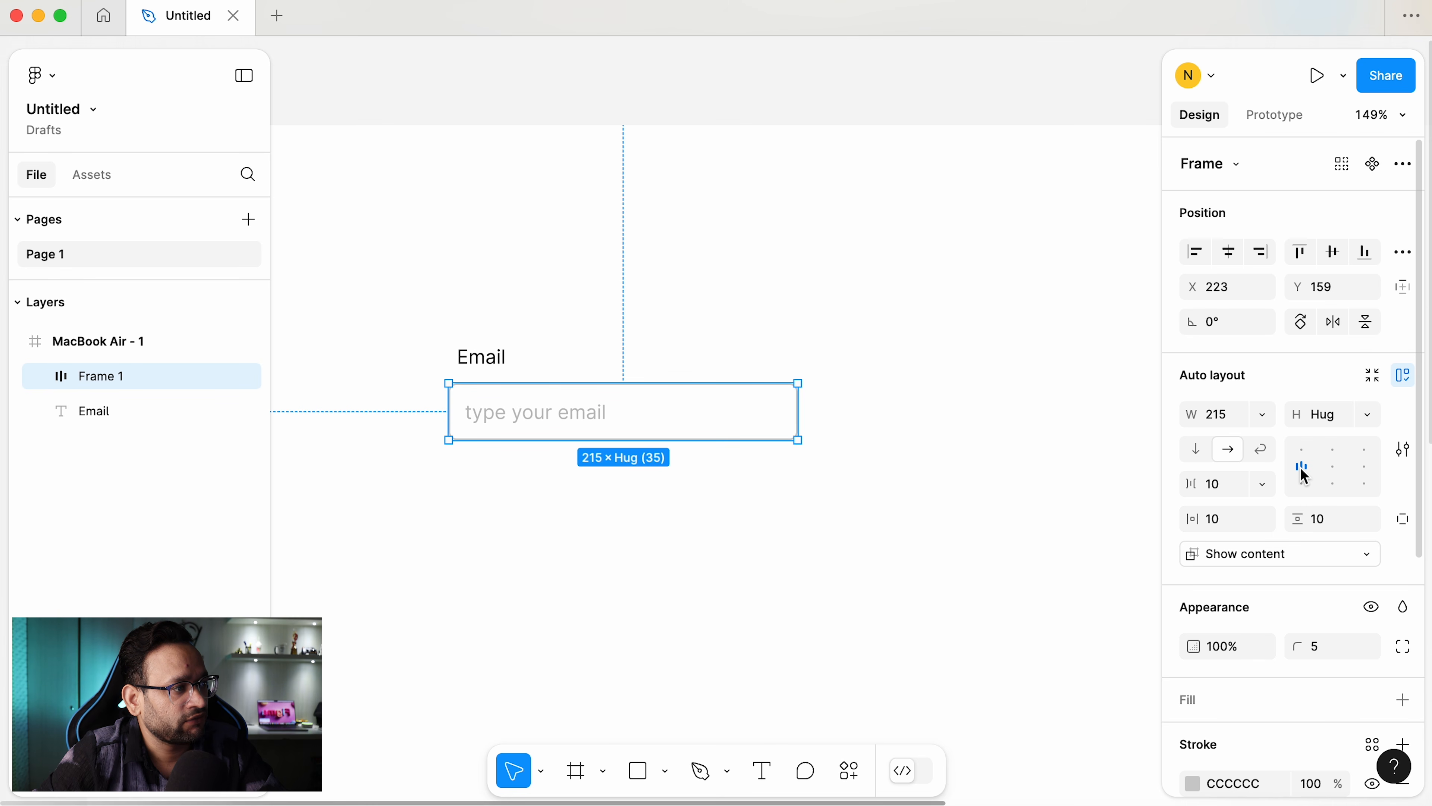
pyautogui.click(801, 529)
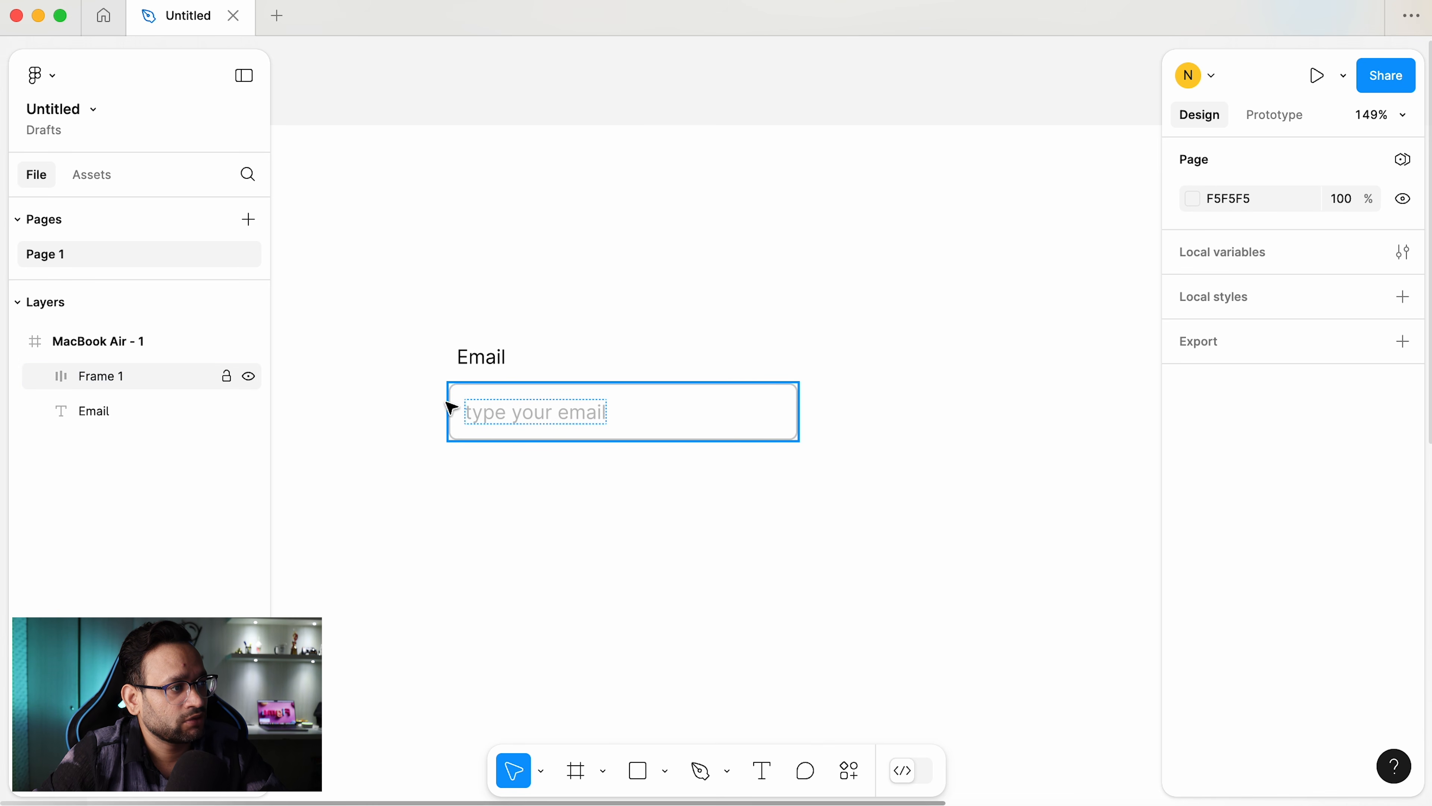
# - Set the input field frame's horizontal padding to 16
pyautogui.click(486, 415)
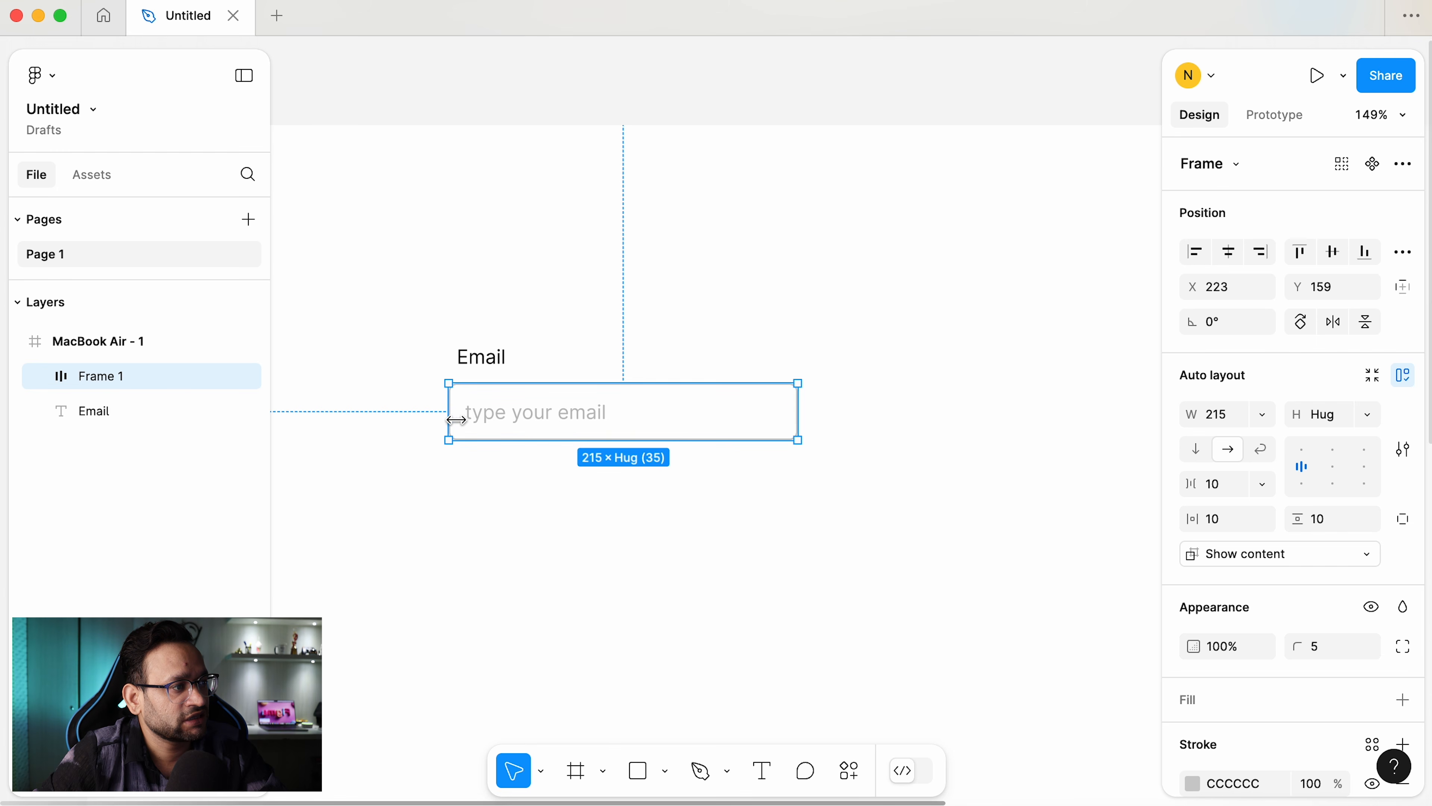
pyautogui.click(1232, 530)
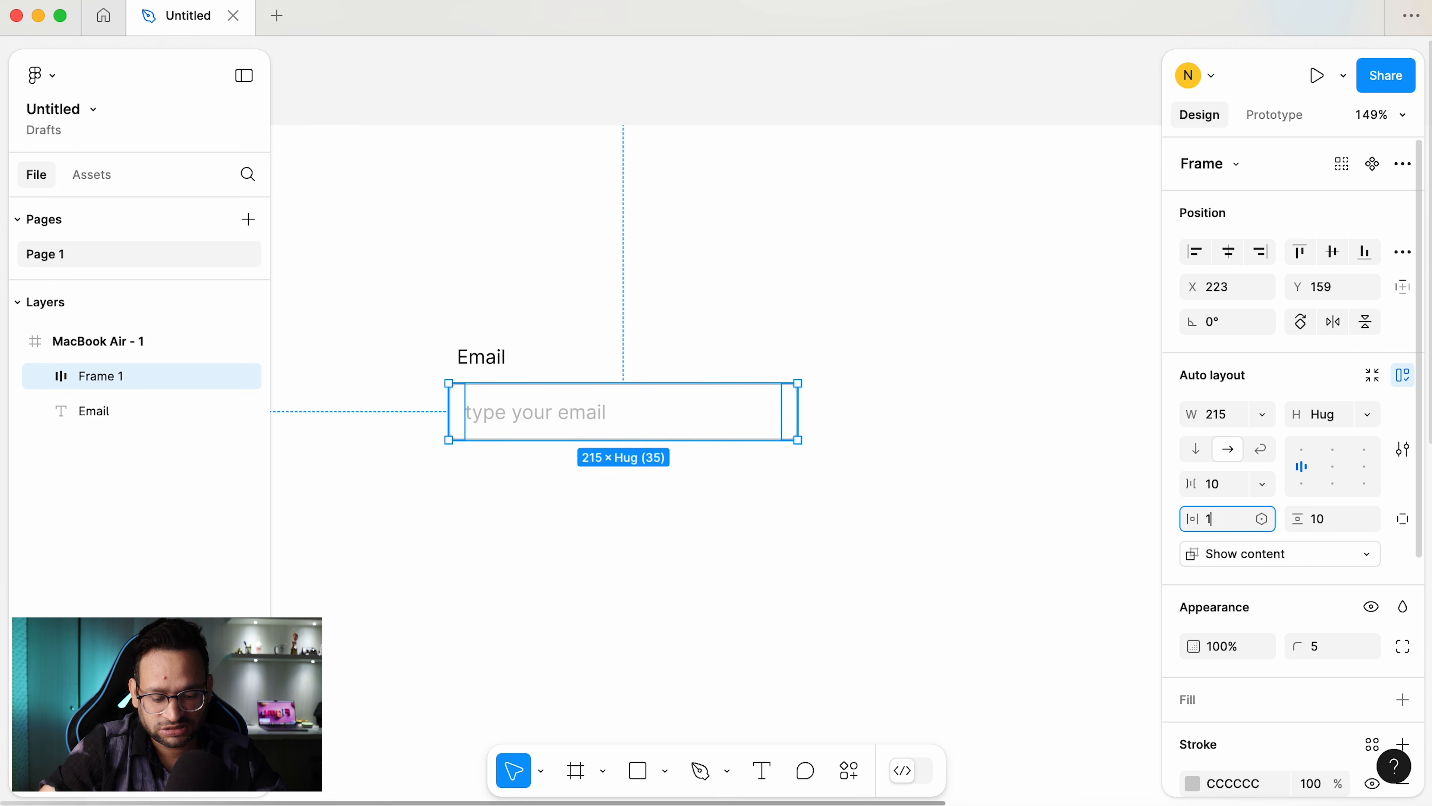
pyautogui.write('10')
pyautogui.press('Return')
pyautogui.click(841, 598)
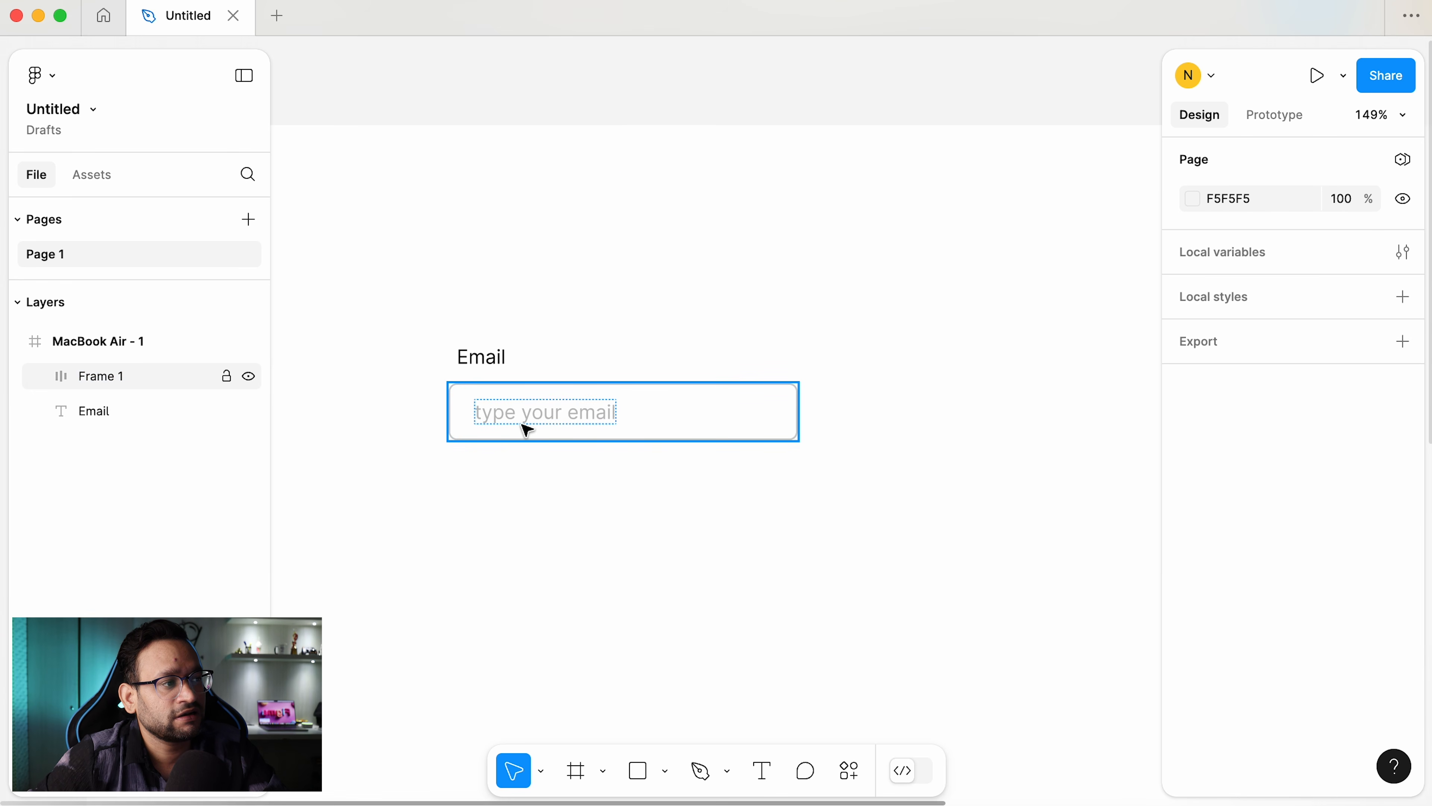
# - Try replacing the field's placeholder text with "sdfdsfsdf", and undo the change
pyautogui.doubleClick(535, 418)
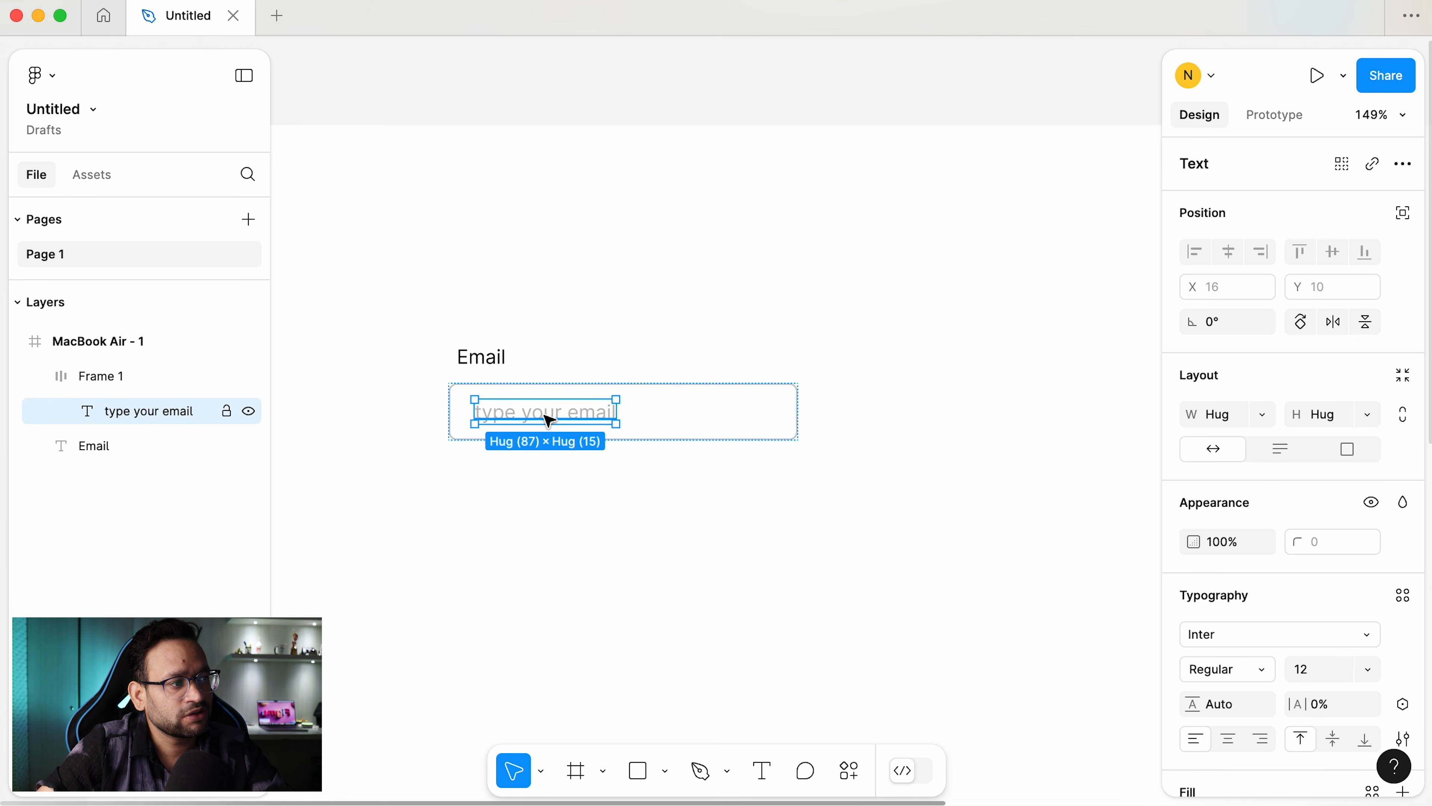
pyautogui.doubleClick(545, 416)
pyautogui.write('sdfdsdsdf')
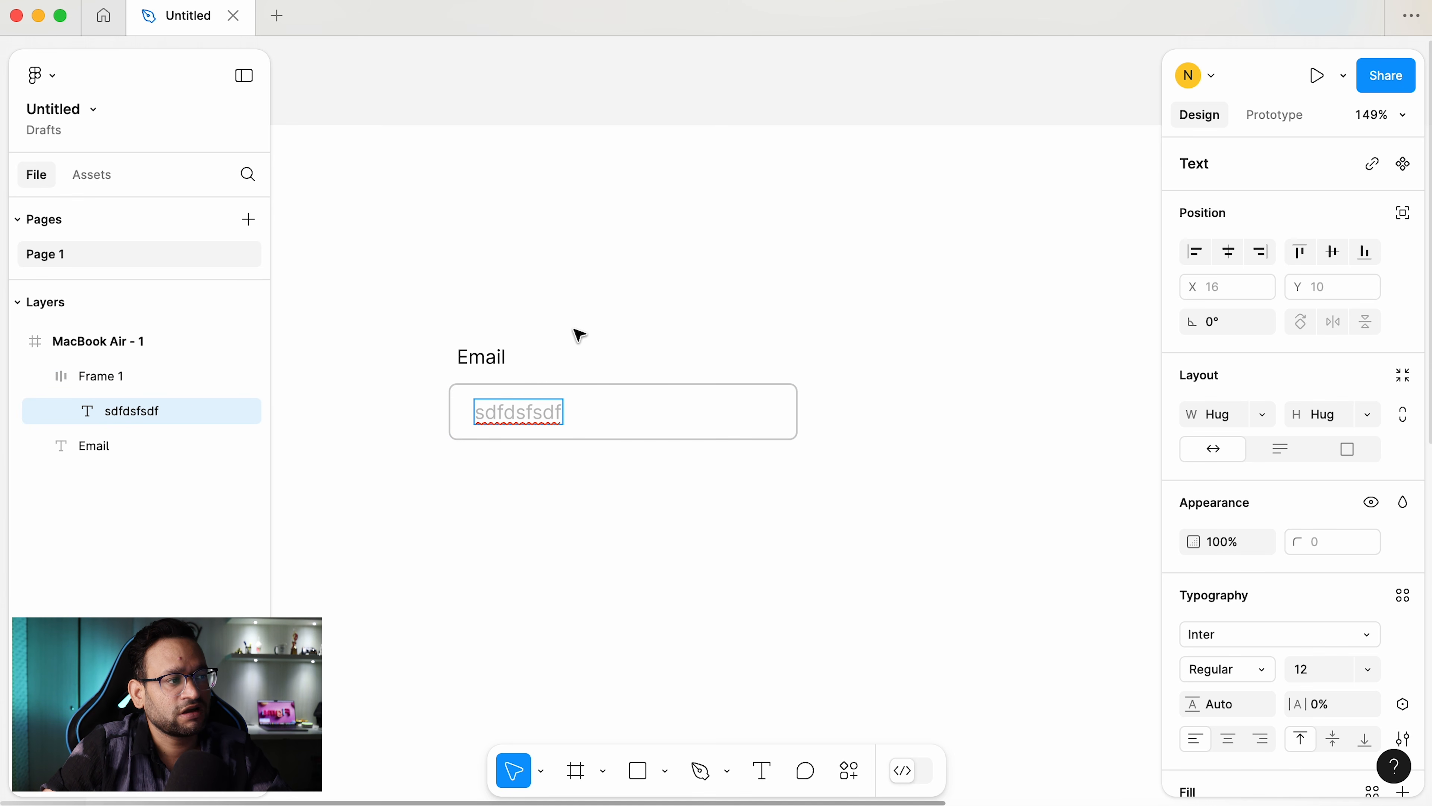
pyautogui.press('super+z')
pyautogui.press('Escape')
pyautogui.click(576, 300)
# - Combine the Email label and the input field into a vertical auto layout with a gap of 8
pyautogui.click(482, 359)
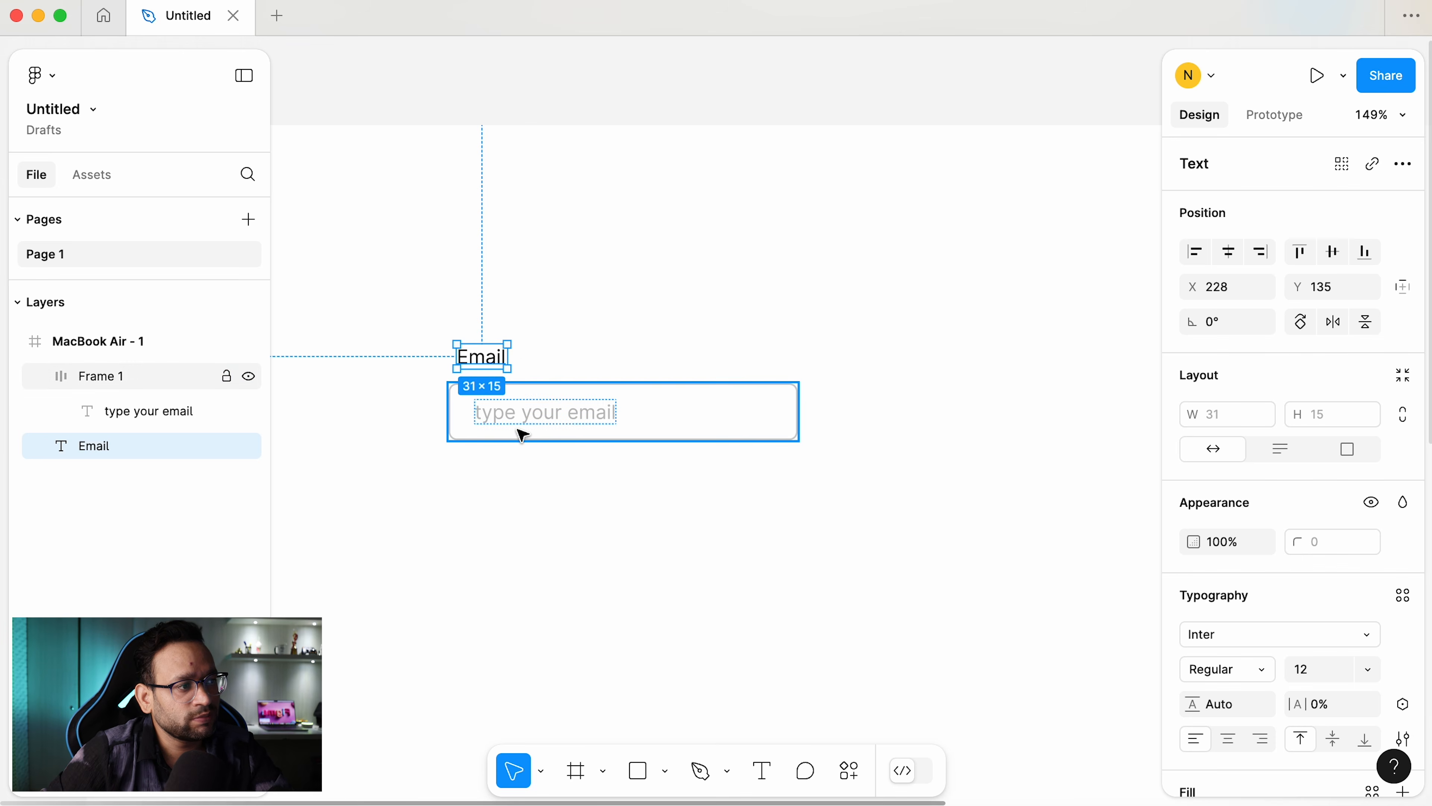
pyautogui.click(524, 420)
pyautogui.keyDown('shift'); pyautogui.click(476, 340); pyautogui.keyUp('shift')
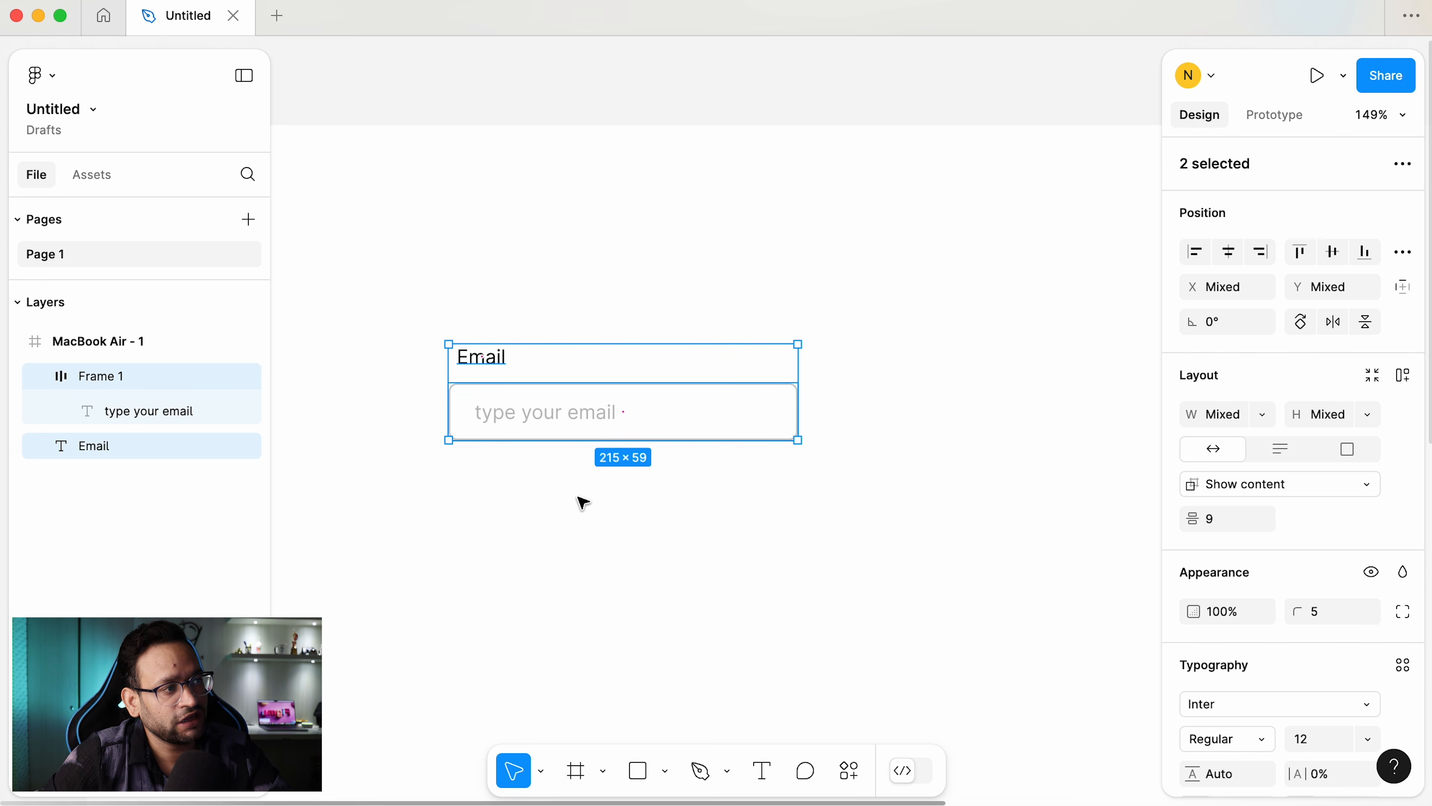
pyautogui.hotkey('shift', 'a')
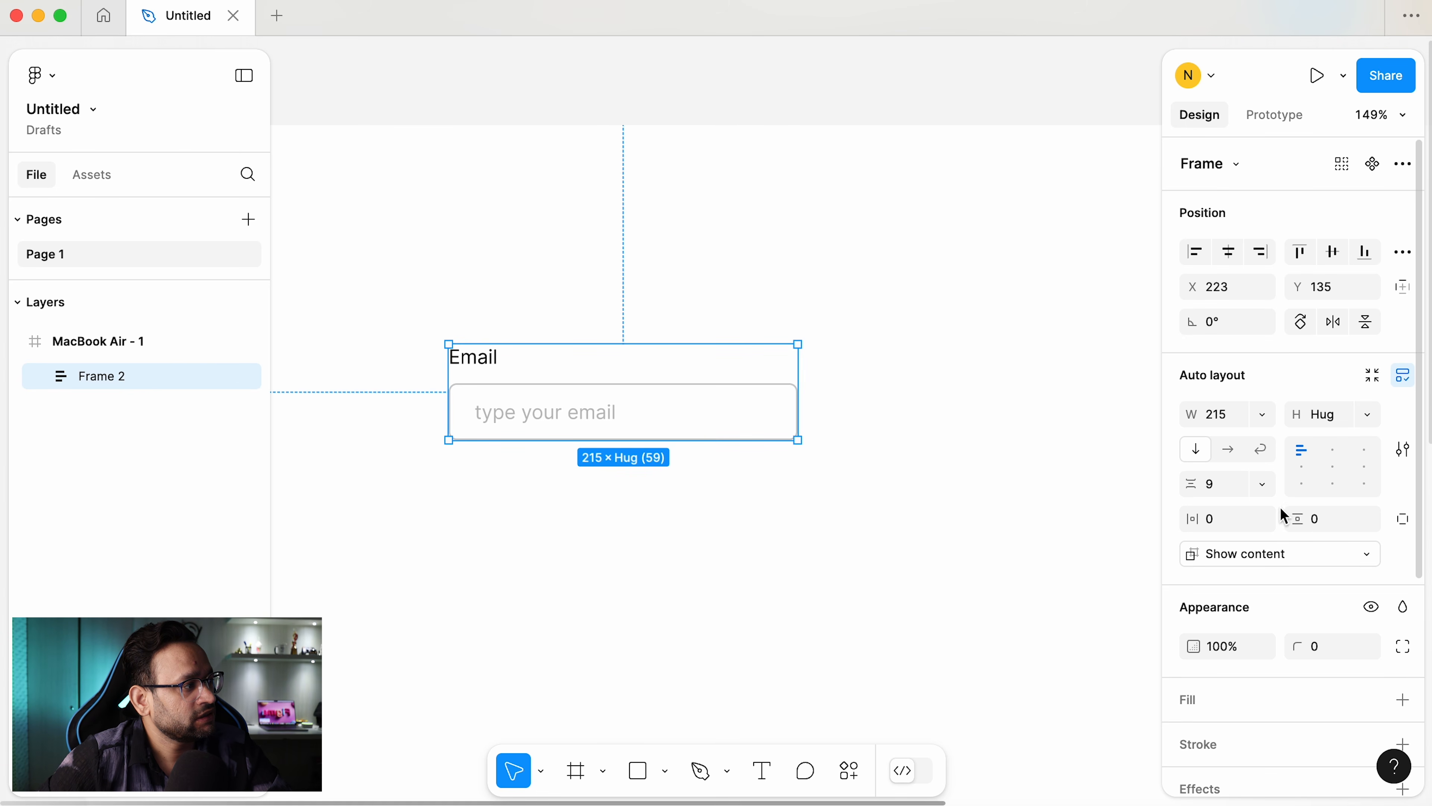
pyautogui.click(1228, 496)
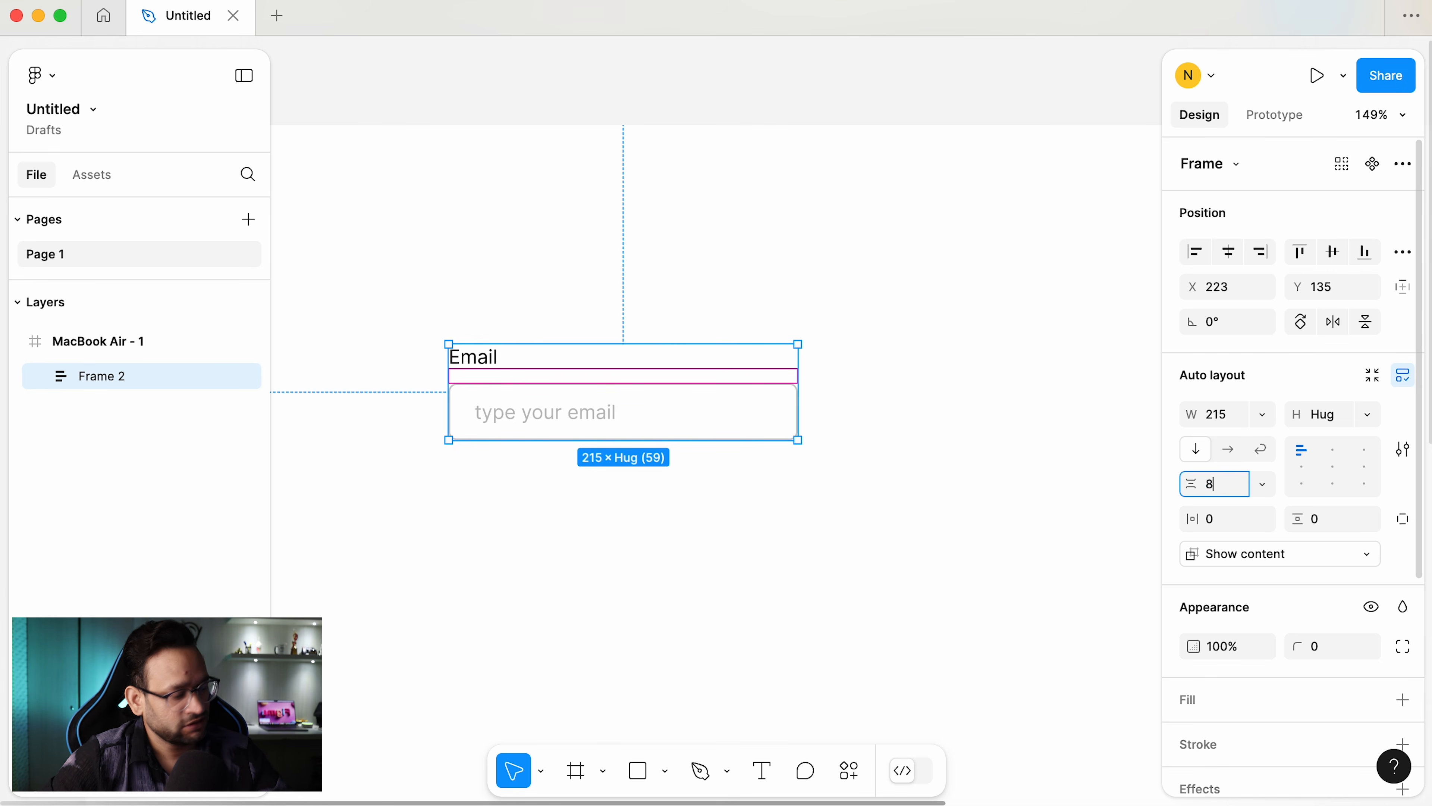
pyautogui.click(486, 281)
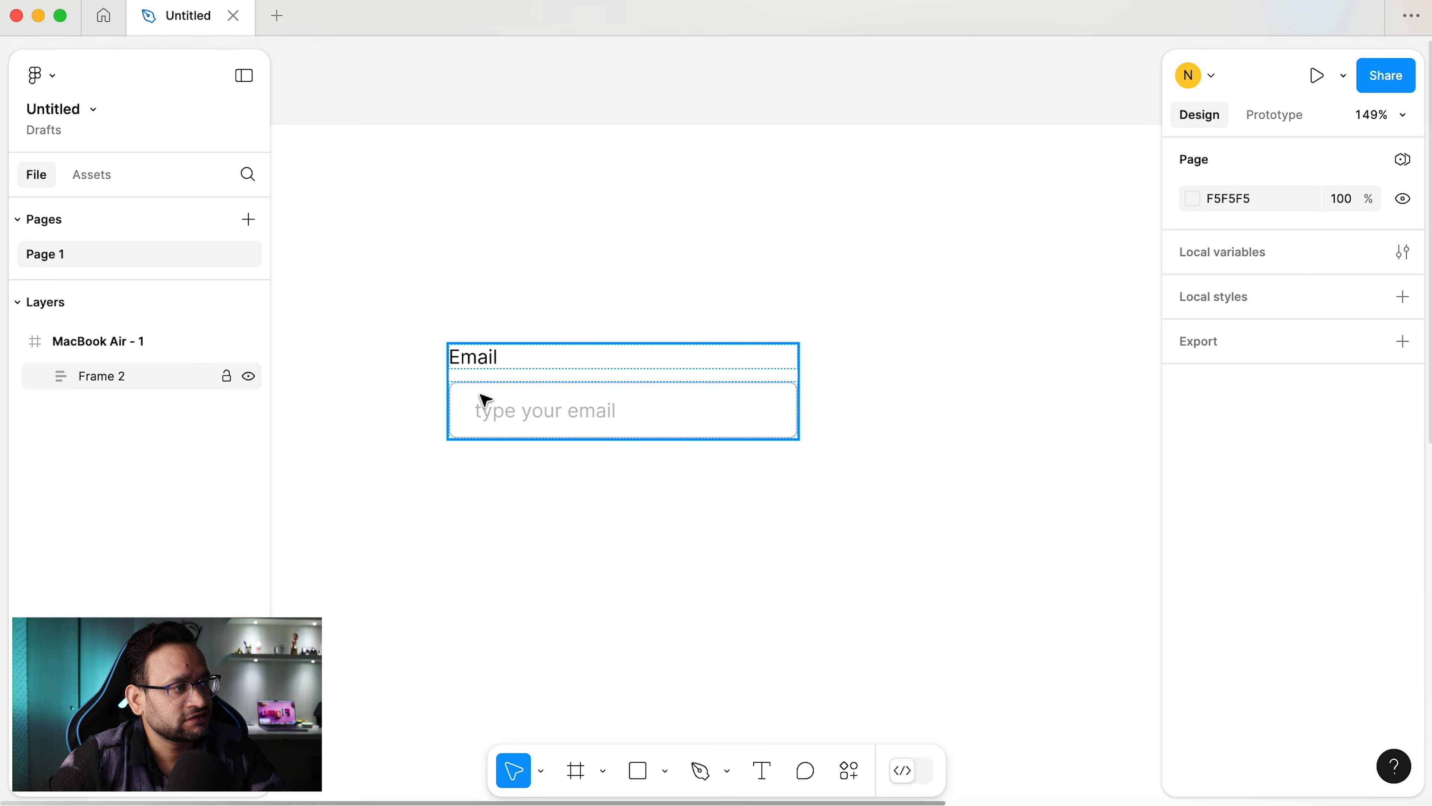
# - Duplicate the labelled email field twice to form a horizontal row of three evenly spaced fields
pyautogui.click(483, 400)
pyautogui.press('super+minus')
pyautogui.press('super+minus')
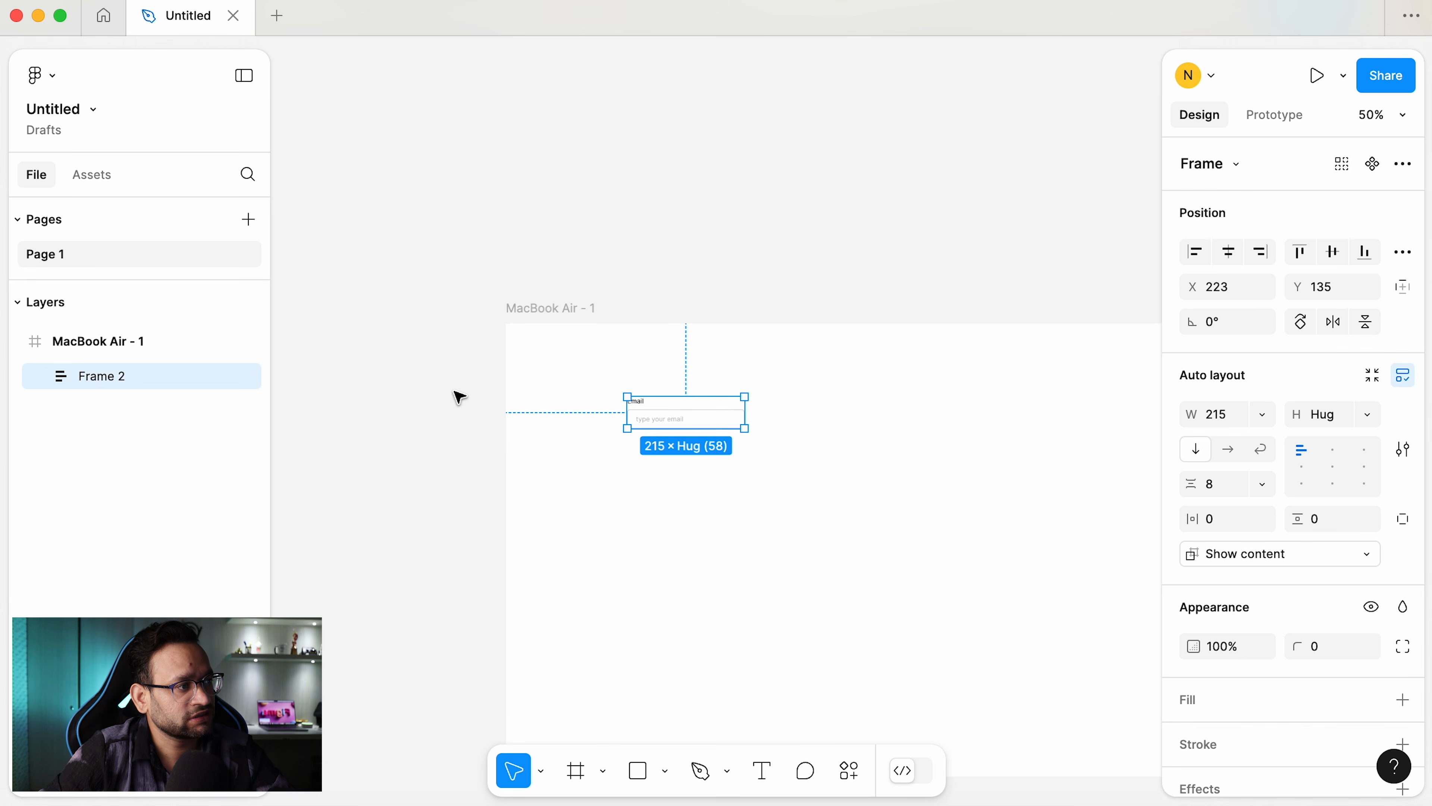
pyautogui.hscroll(5, 574, 367)
pyautogui.scroll(-2, 574, 367)
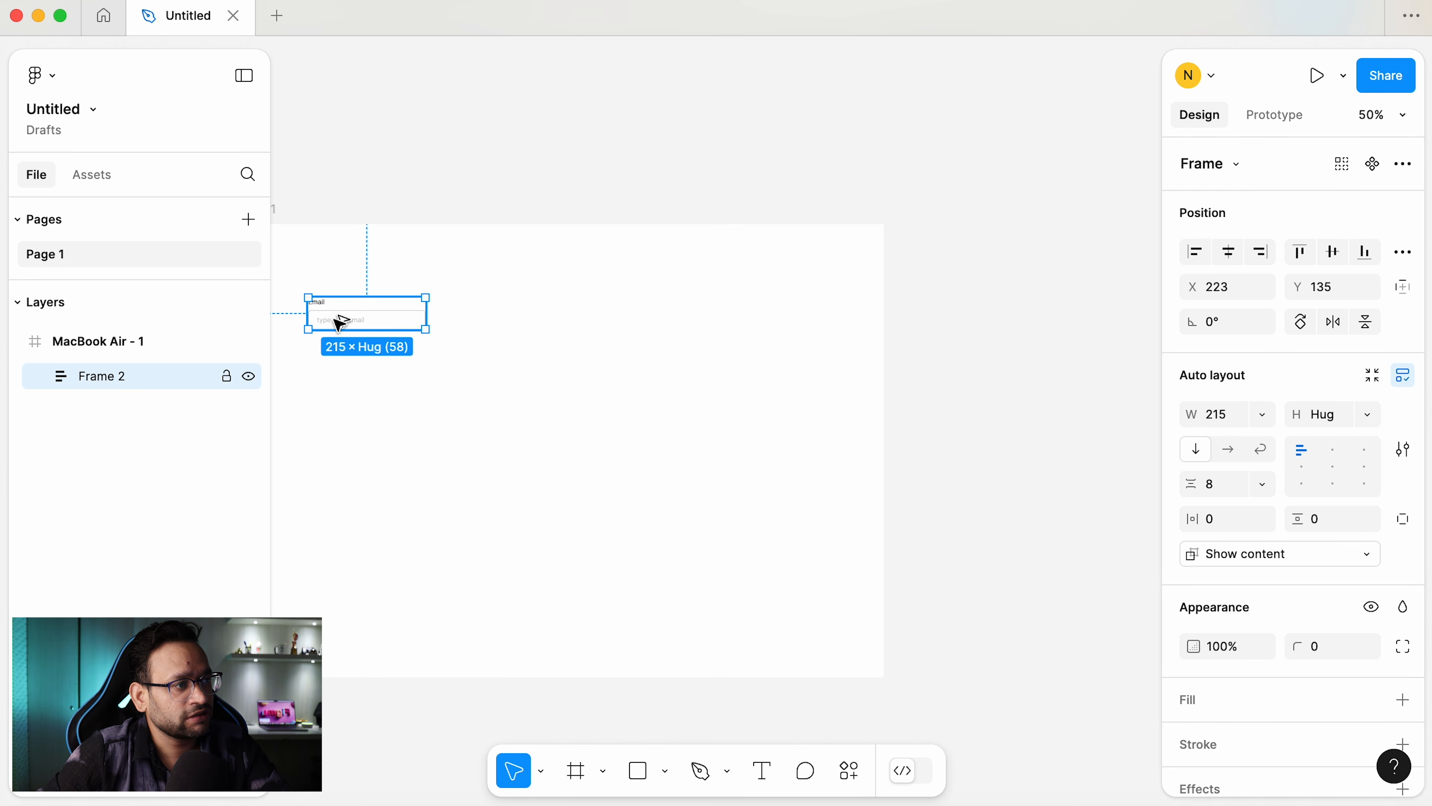
pyautogui.moveTo(342, 320); pyautogui.dragTo(479, 324)
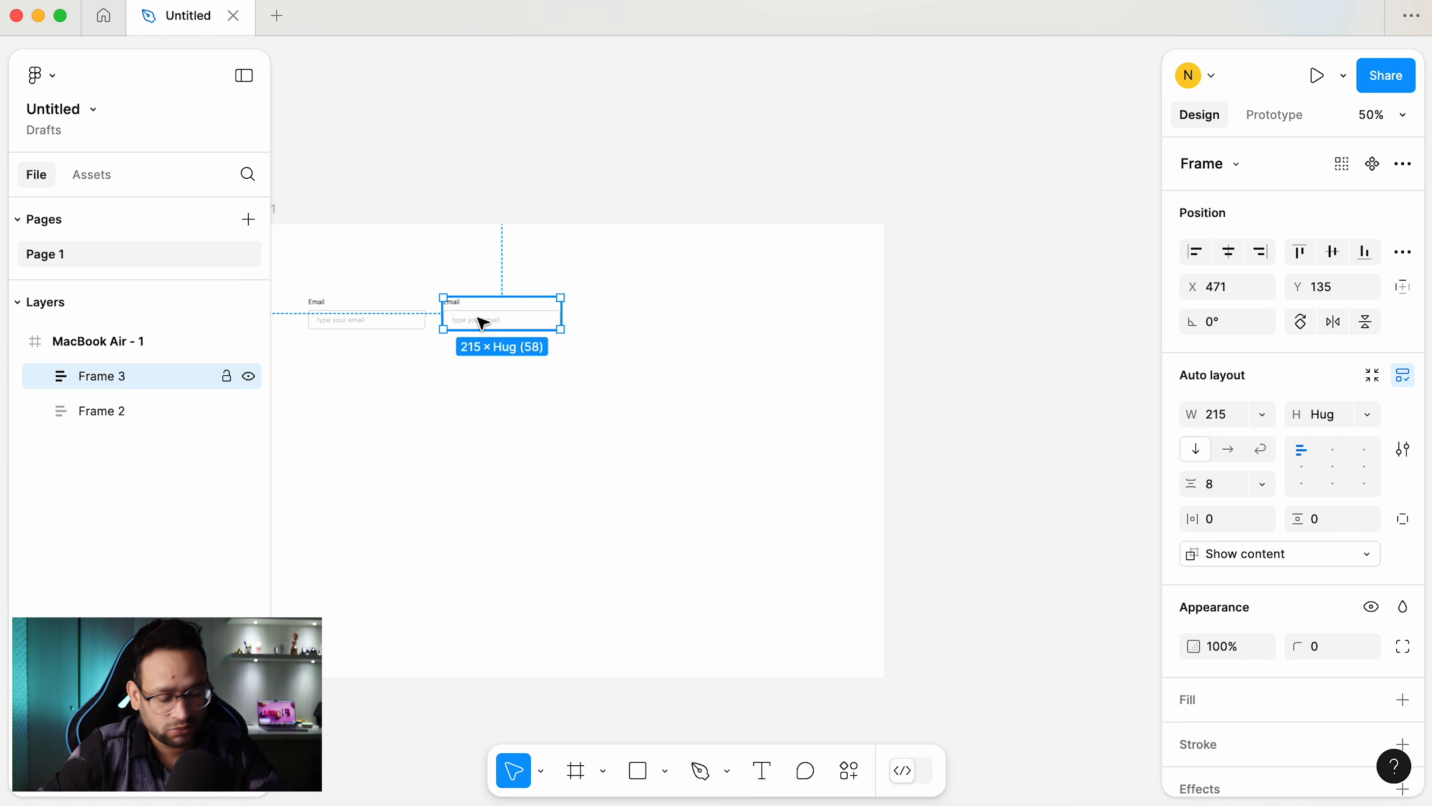
pyautogui.press('super+d')
pyautogui.click(661, 175)
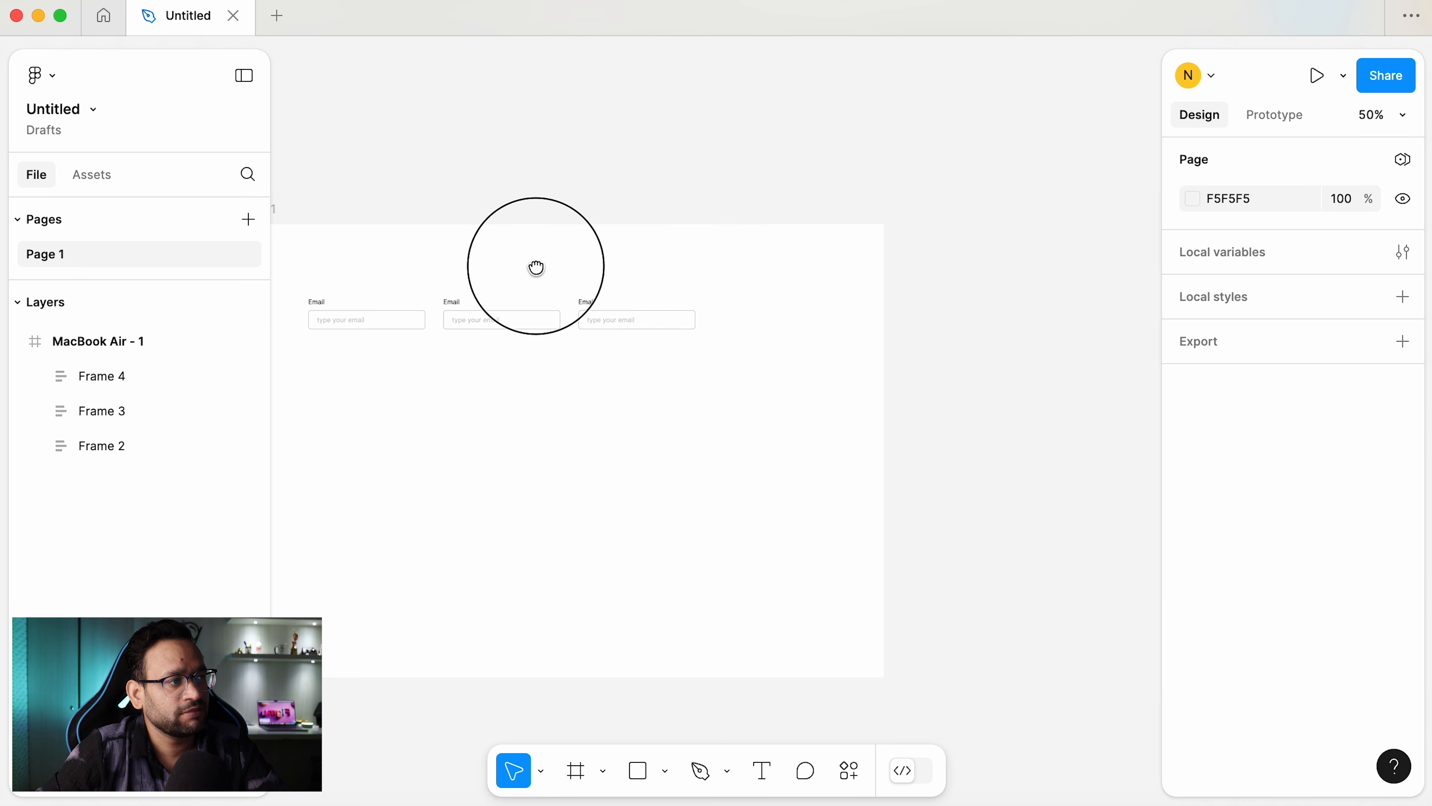
pyautogui.moveTo(537, 266); pyautogui.dragTo(634, 277)
pyautogui.moveTo(358, 205); pyautogui.dragTo(741, 467)
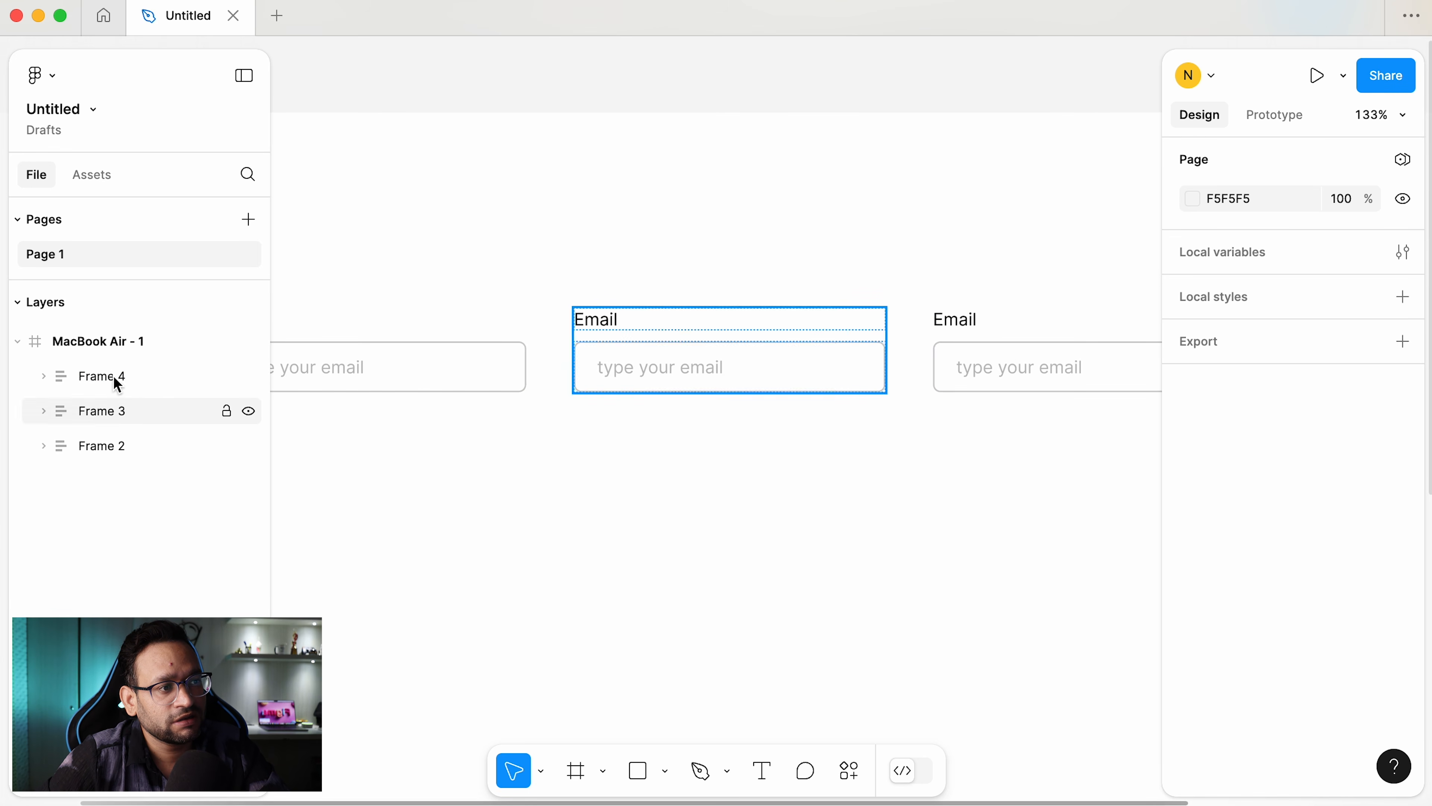
# - Wrap the three labelled email fields in one horizontal auto layout frame
pyautogui.click(368, 381)
pyautogui.click(732, 381)
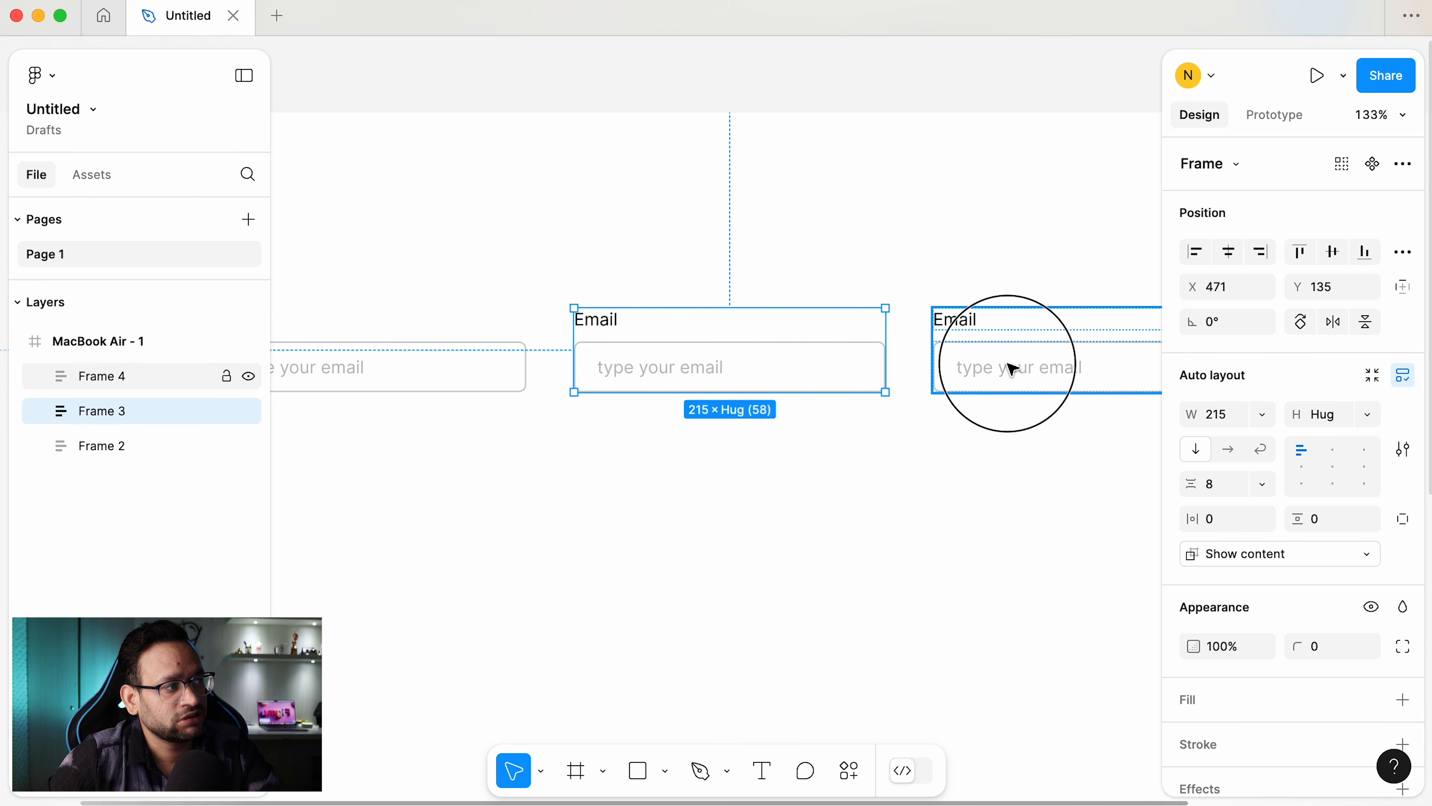
pyautogui.click(1010, 368)
pyautogui.hscroll(-1, 575, 303)
pyautogui.moveTo(384, 215); pyautogui.dragTo(1052, 502)
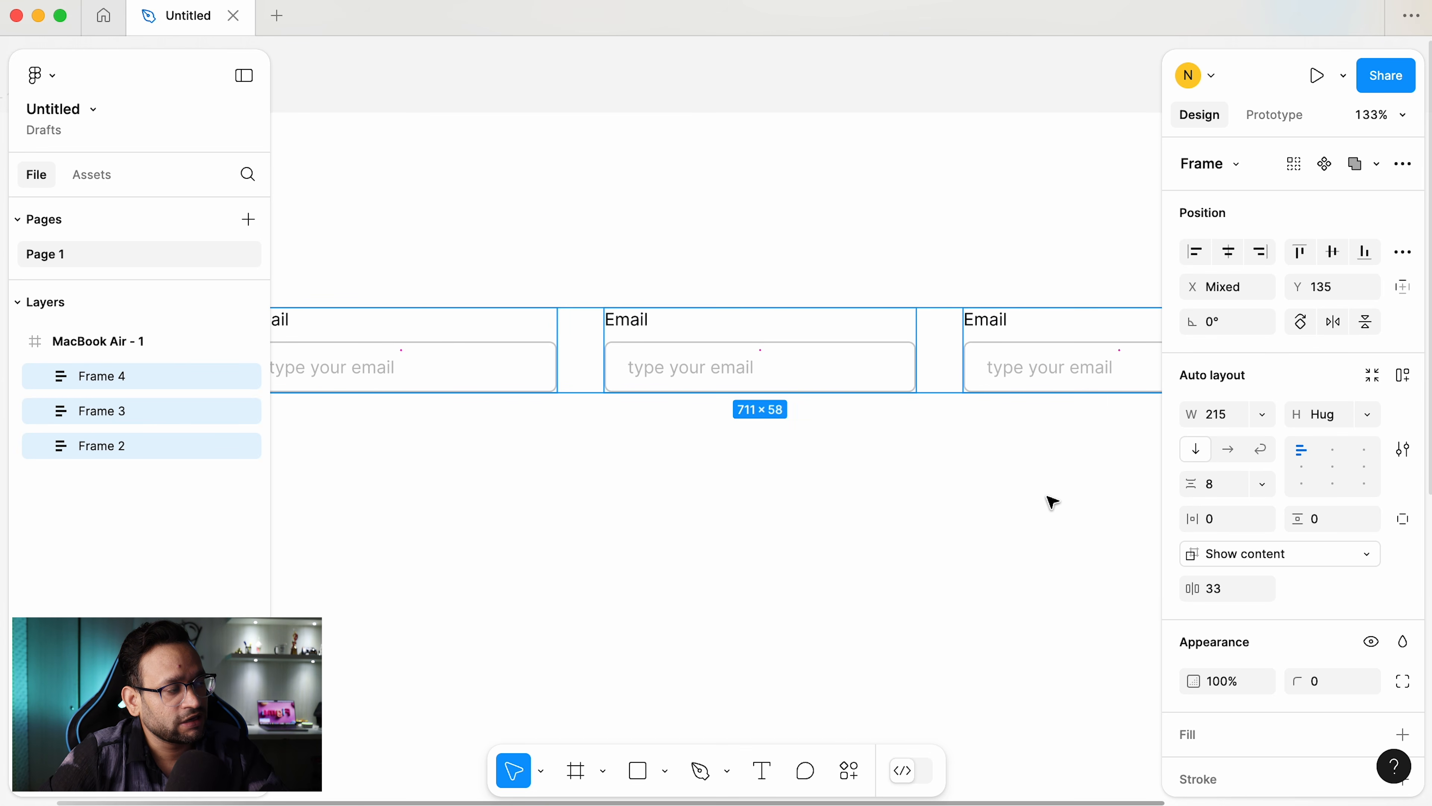
pyautogui.hotkey('shift', 'a')
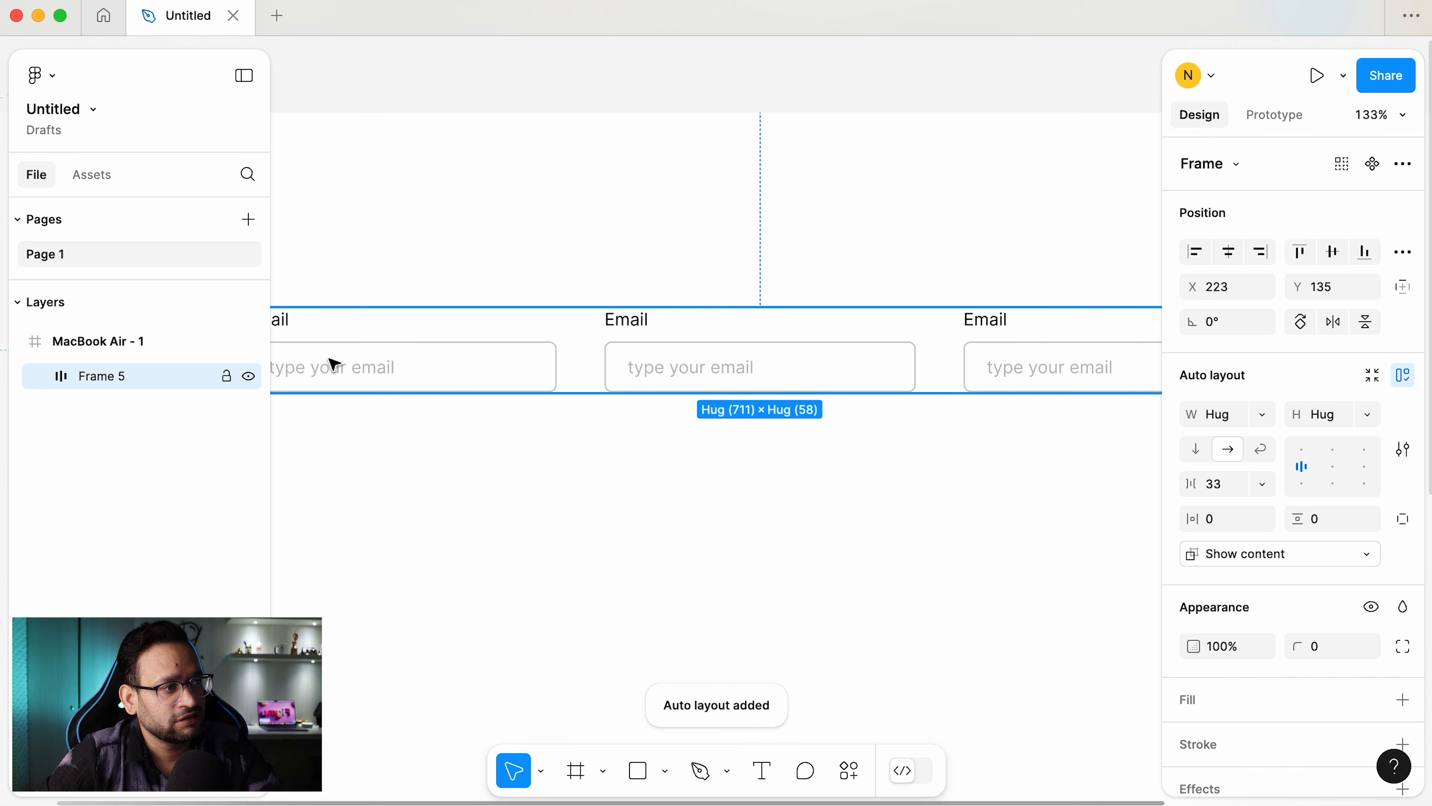
pyautogui.scroll(-5, 675, 341)
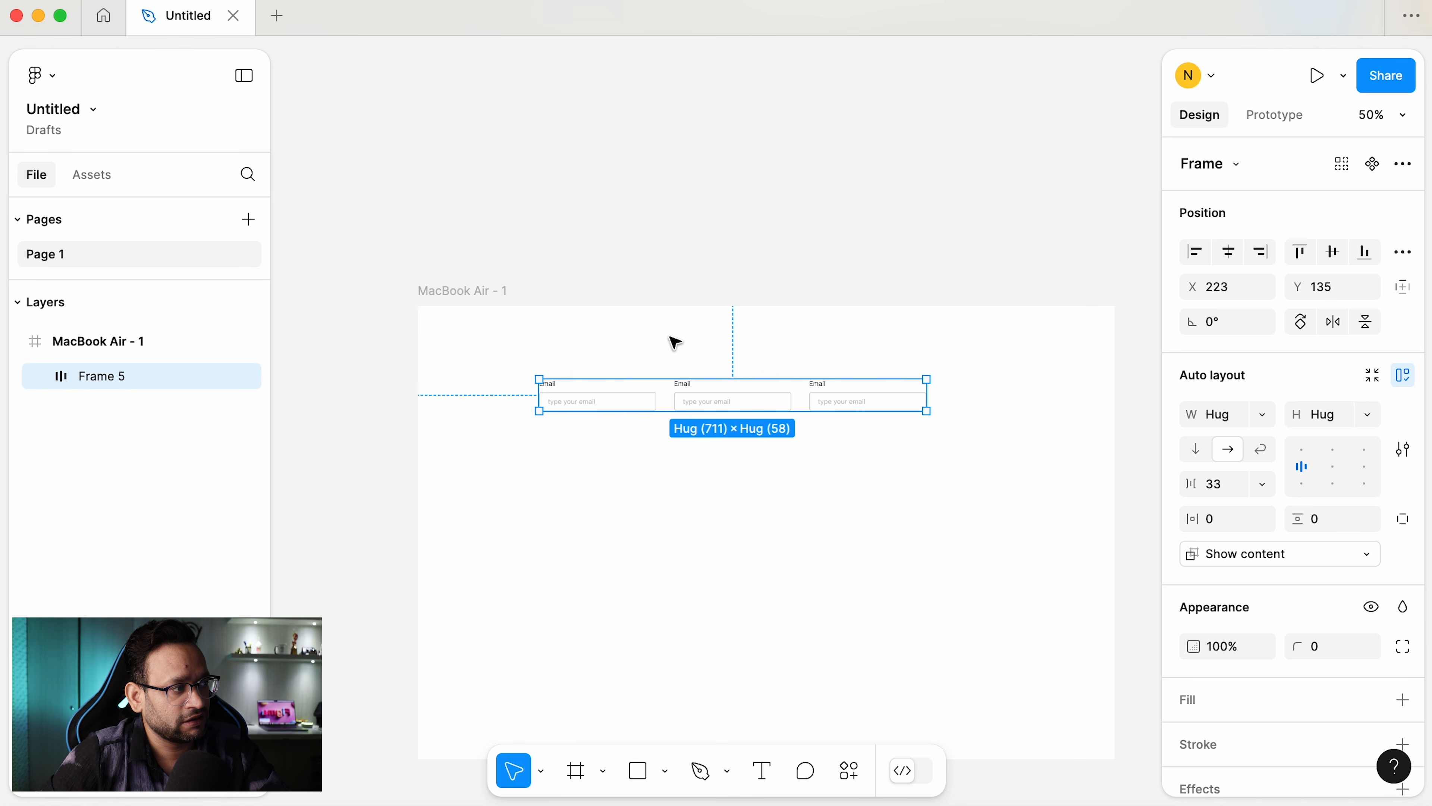
pyautogui.moveTo(974, 402)
pyautogui.mouseDown()
pyautogui.moveTo(917, 403)
pyautogui.moveTo(1026, 403)
pyautogui.moveTo(898, 403)
pyautogui.moveTo(985, 400)
pyautogui.mouseUp()
pyautogui.doubleClick(985, 400)
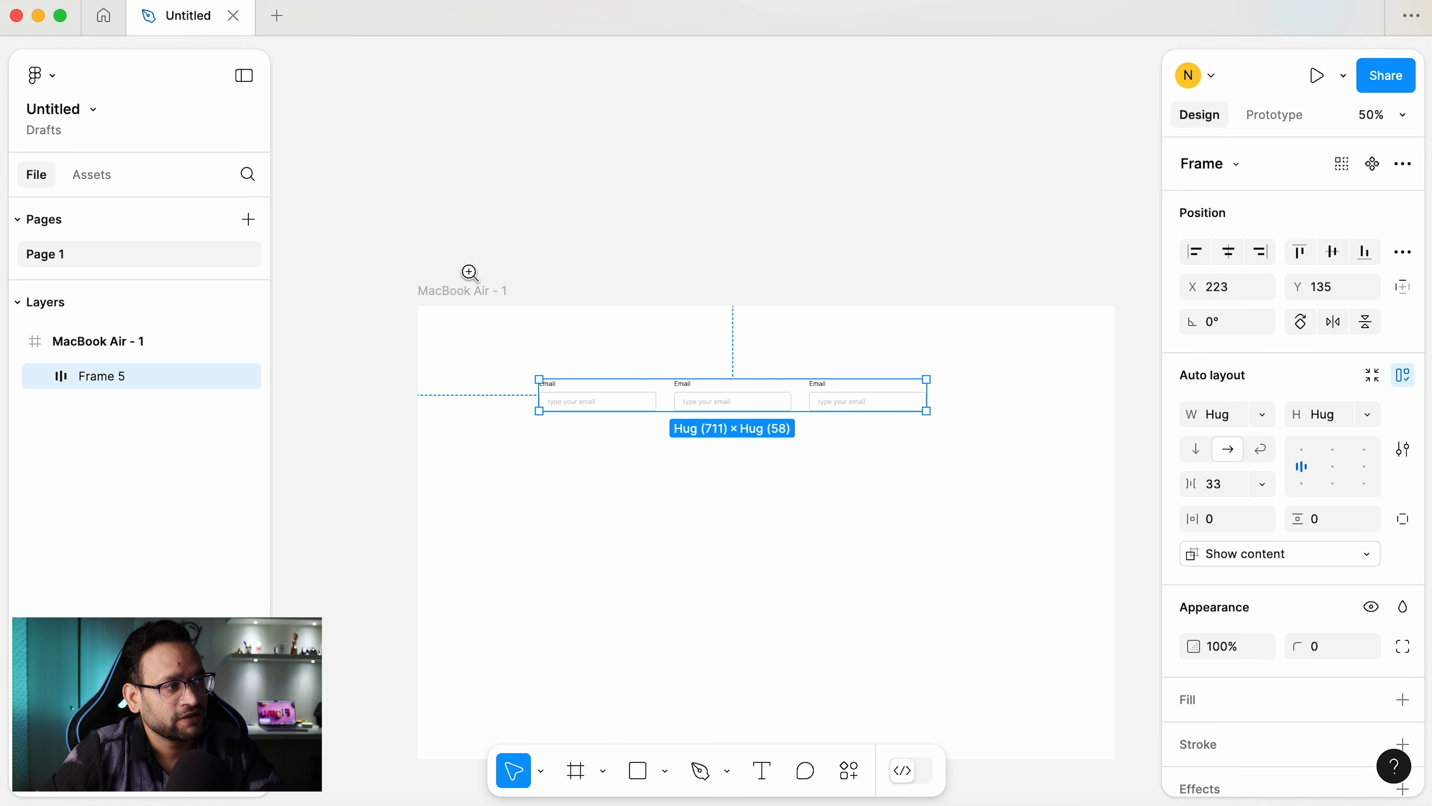
pyautogui.moveTo(470, 274); pyautogui.dragTo(980, 552)
pyautogui.hscroll(-5, 579, 489)
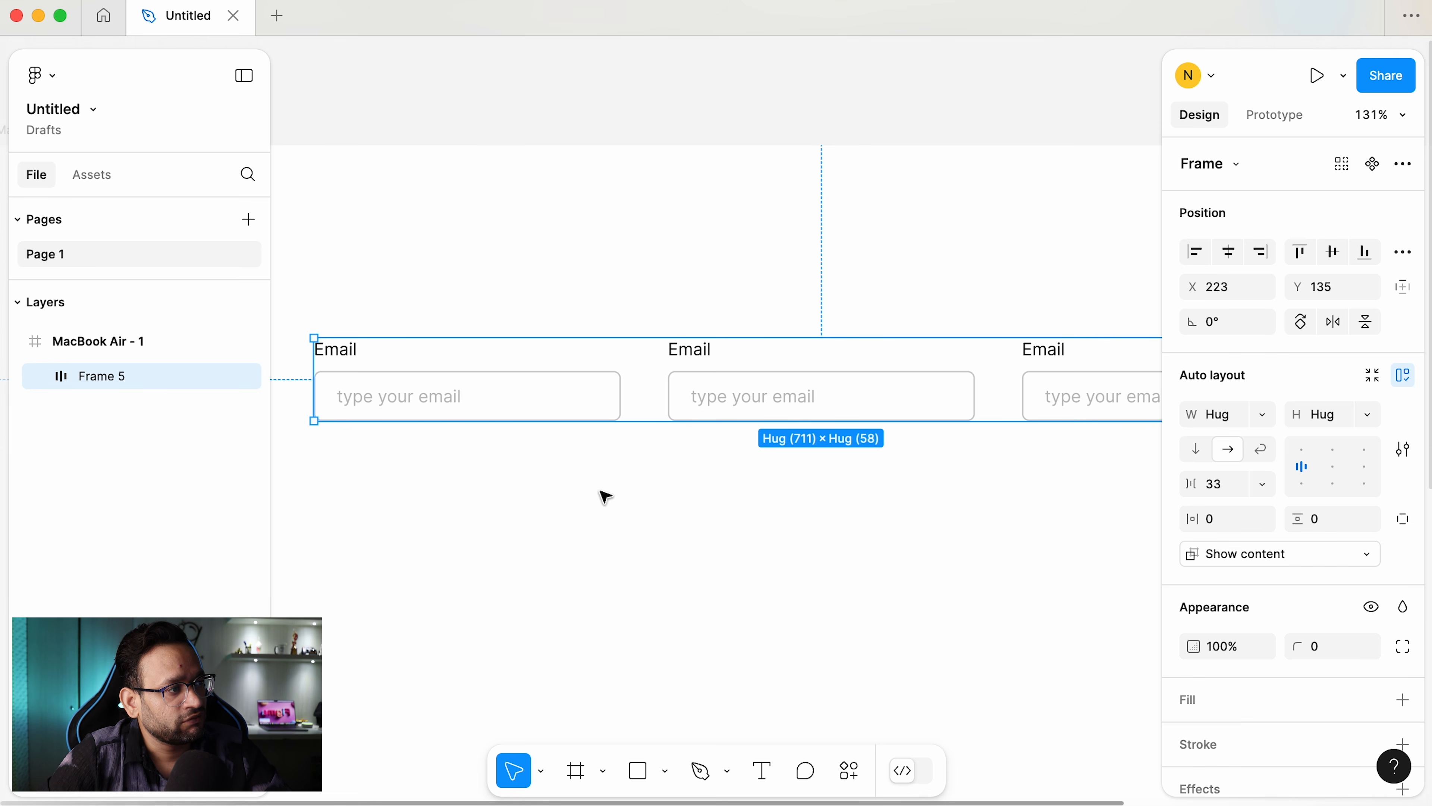
pyautogui.click(558, 258)
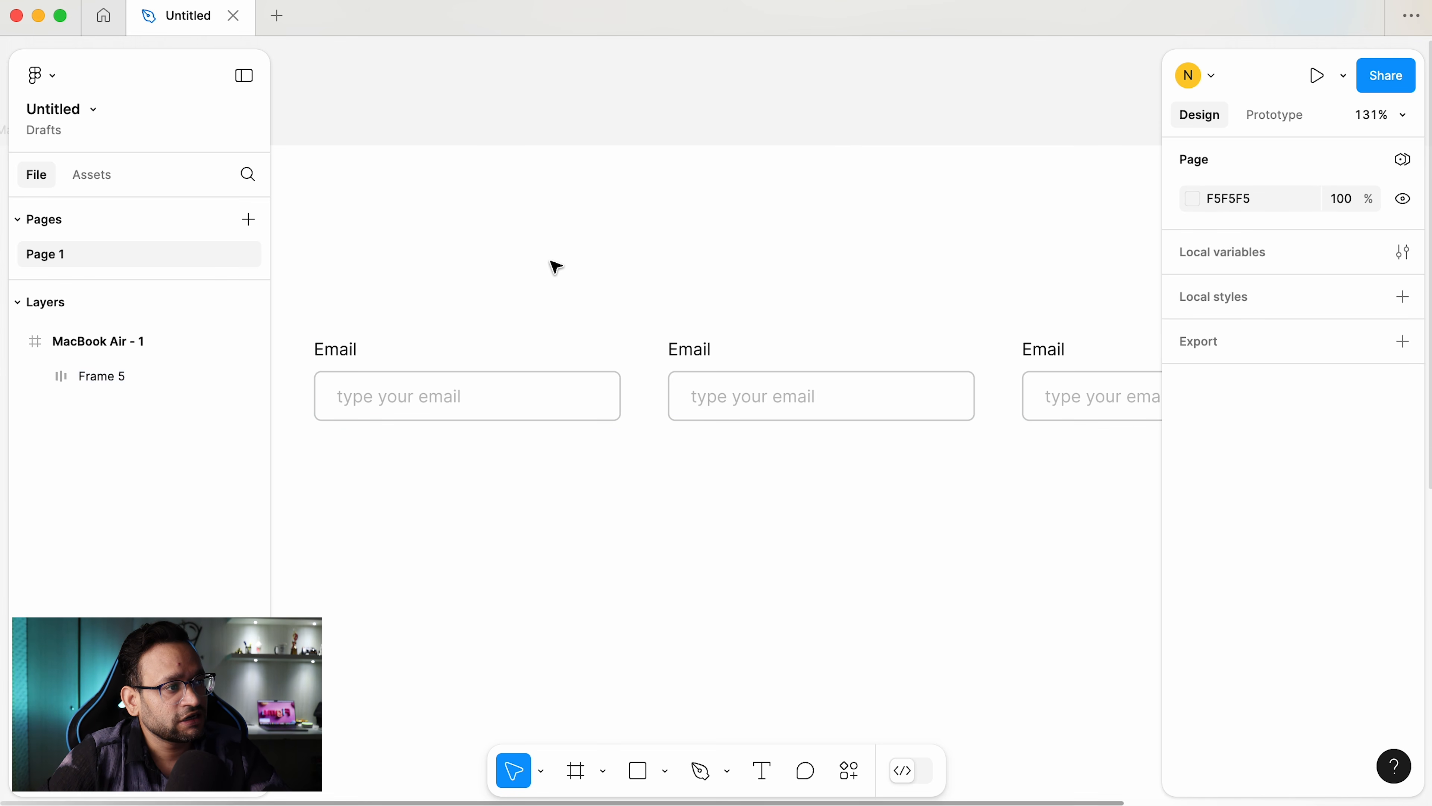
# - Set the width of all three email fields in the row to Fill container
pyautogui.click(515, 386)
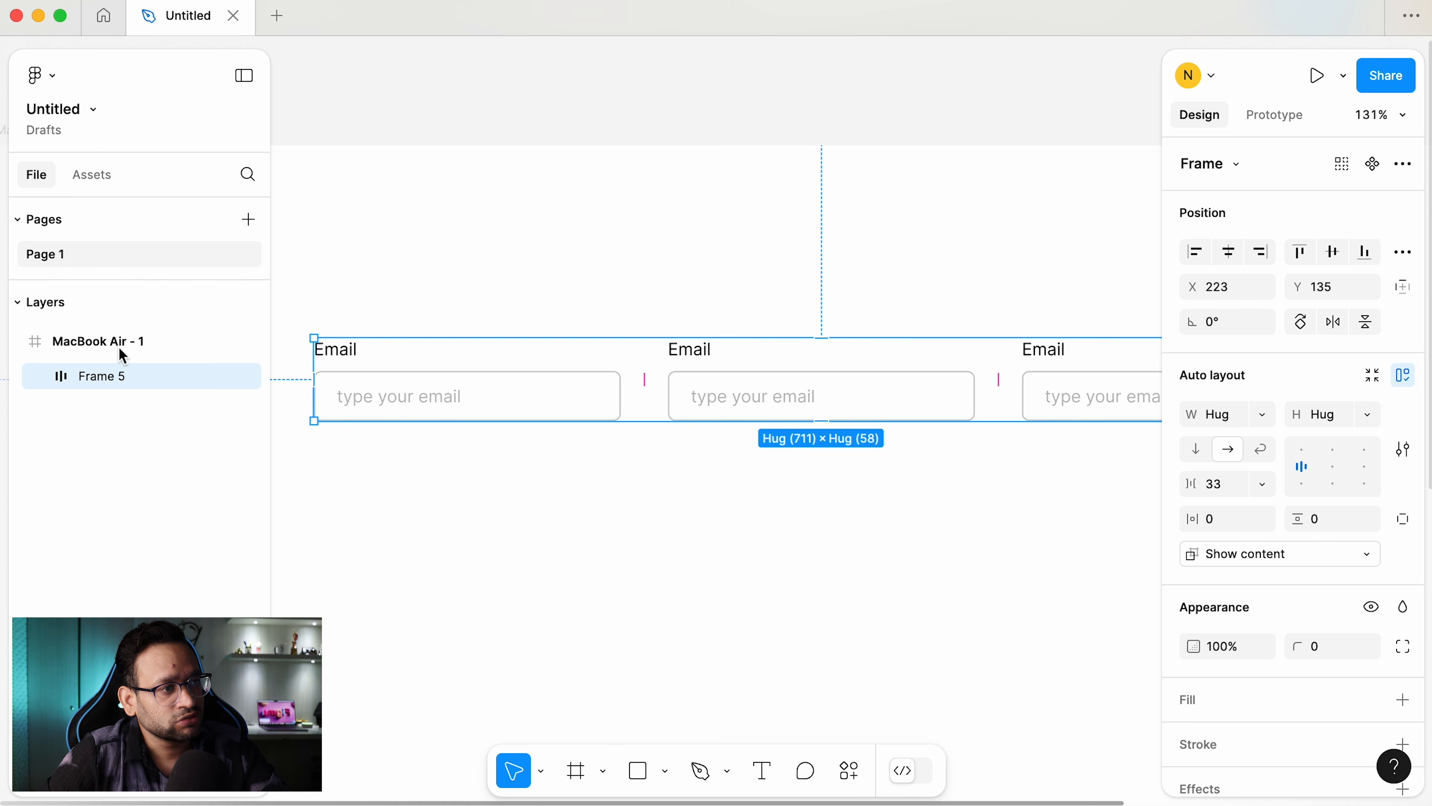
pyautogui.click(43, 377)
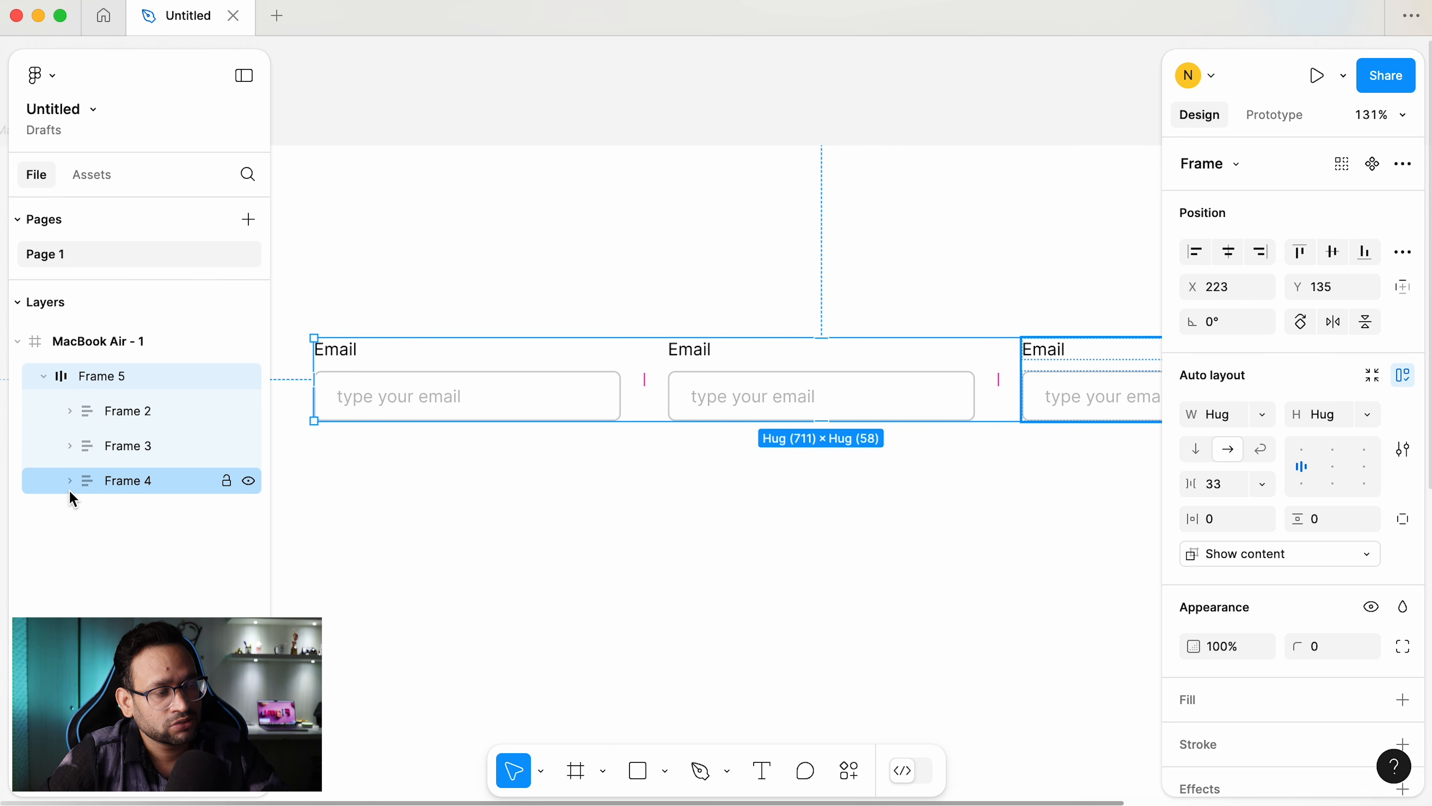
pyautogui.click(113, 414)
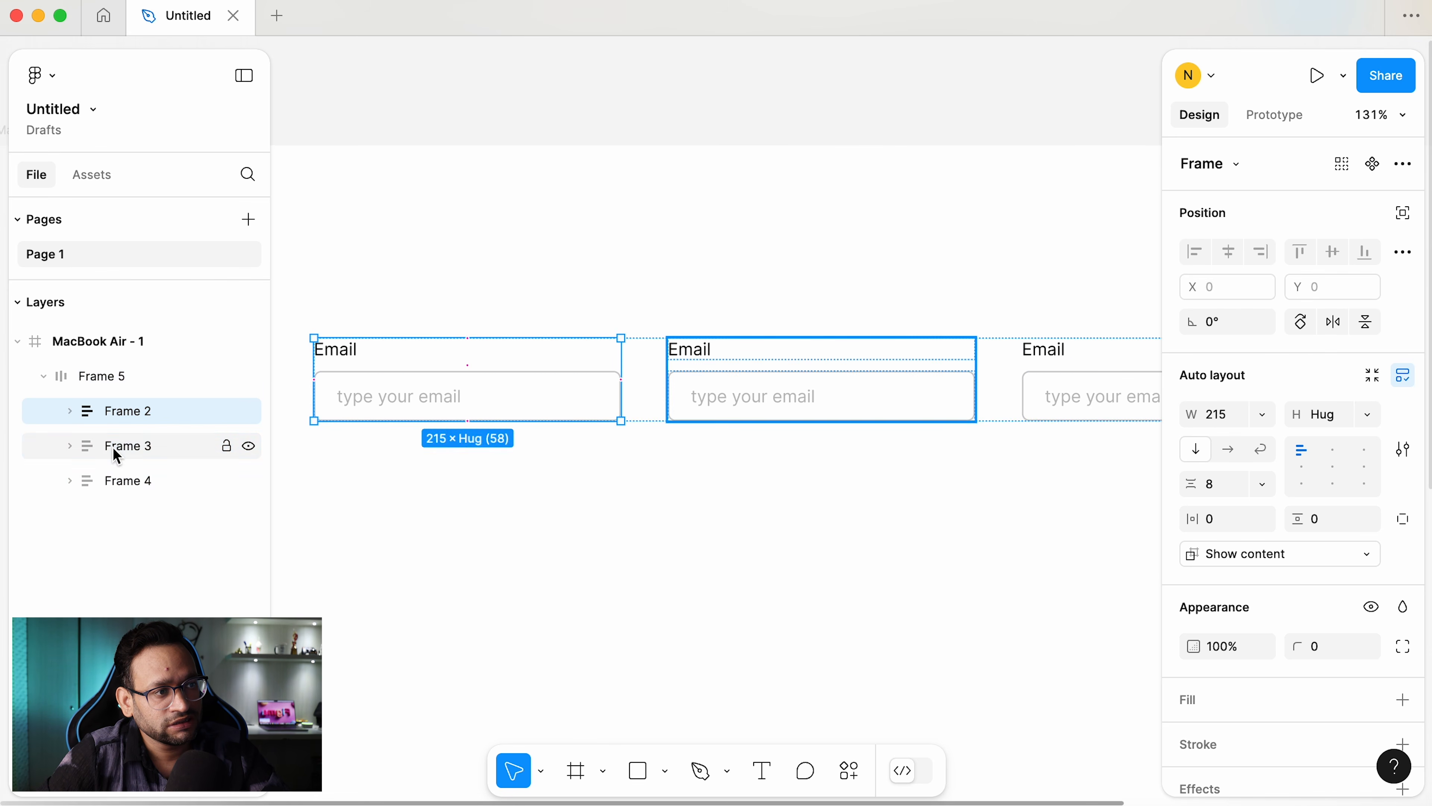
pyautogui.keyDown('shift'); pyautogui.click(113, 447); pyautogui.keyUp('shift')
pyautogui.click(112, 479)
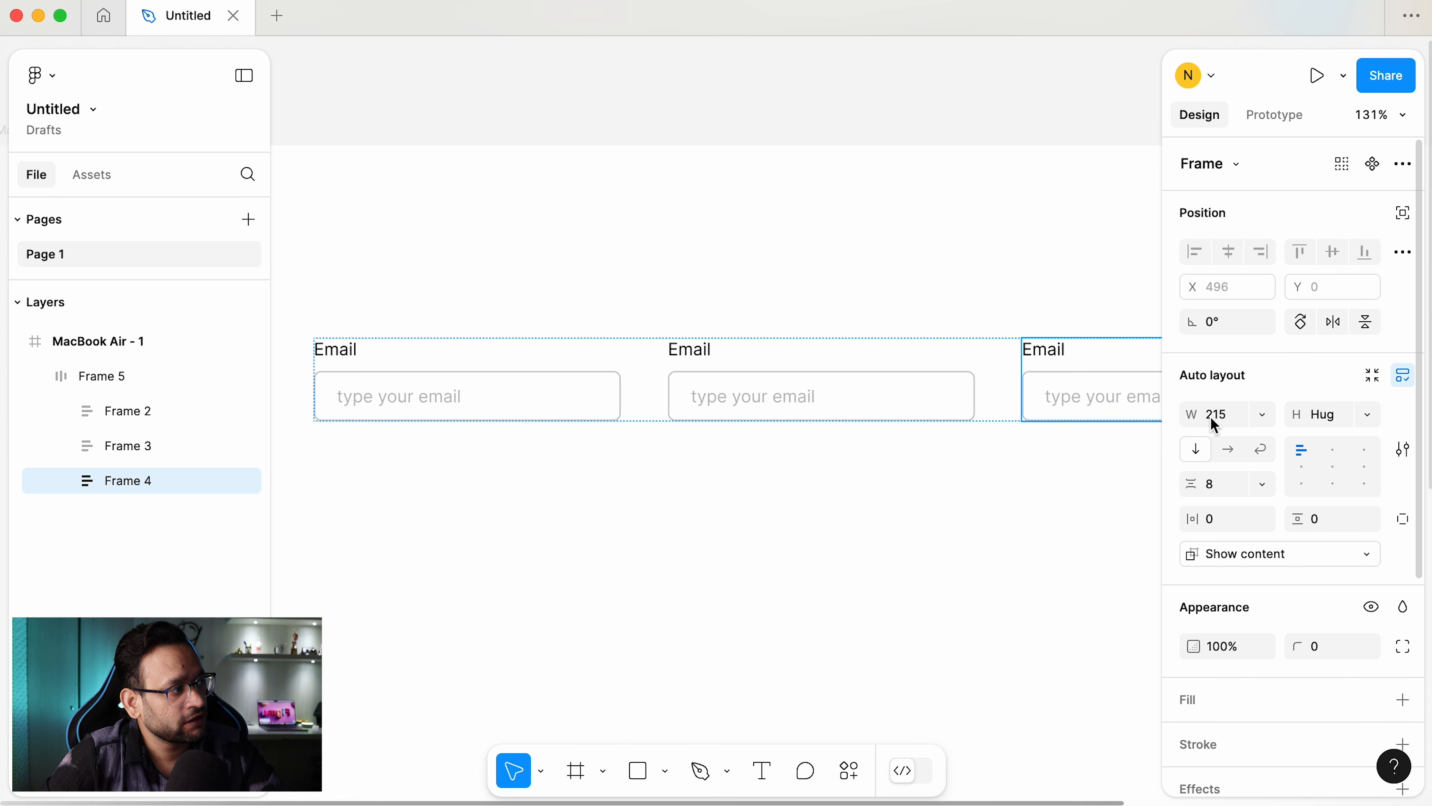
pyautogui.click(1262, 415)
pyautogui.click(1268, 466)
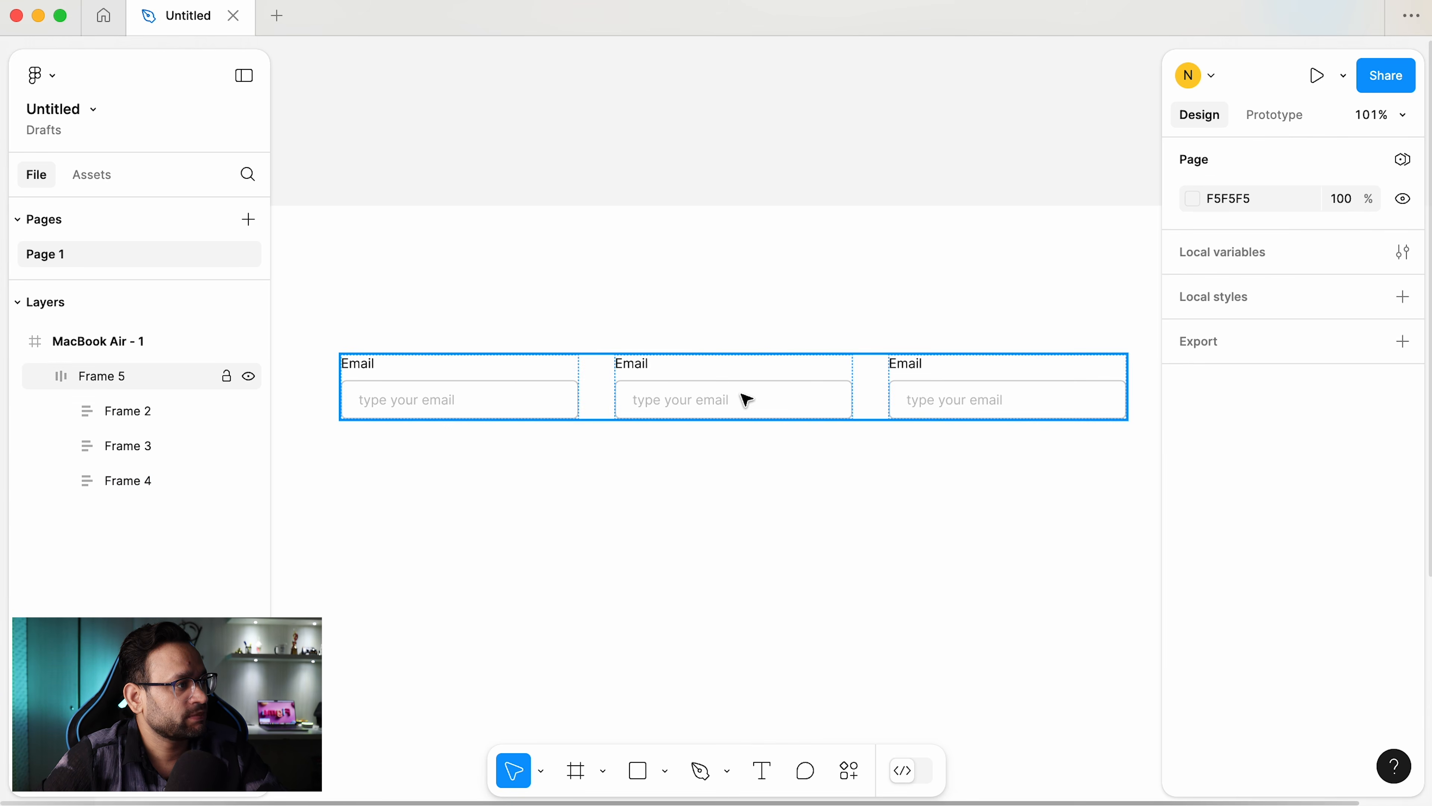
pyautogui.doubleClick(742, 394)
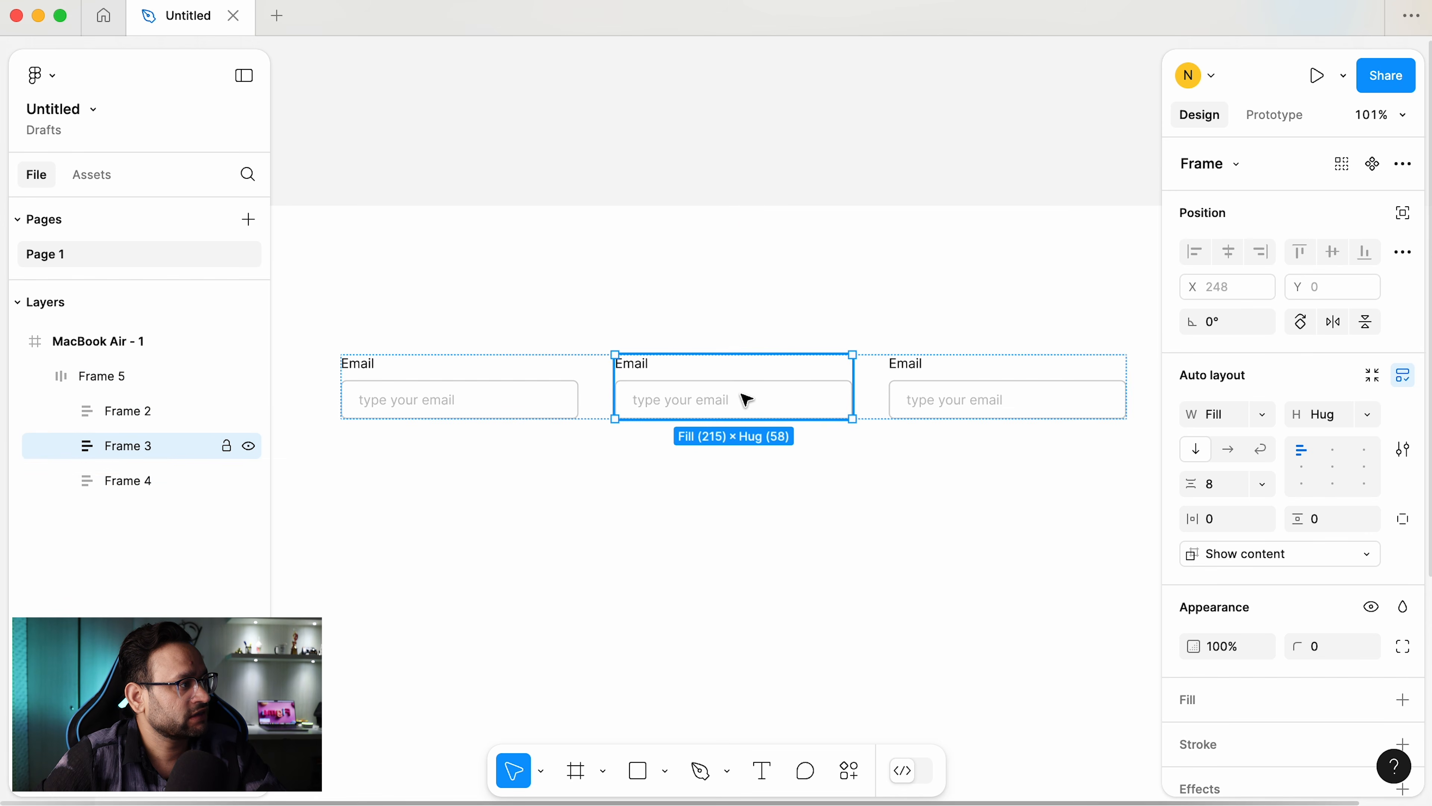
pyautogui.click(960, 401)
pyautogui.click(438, 400)
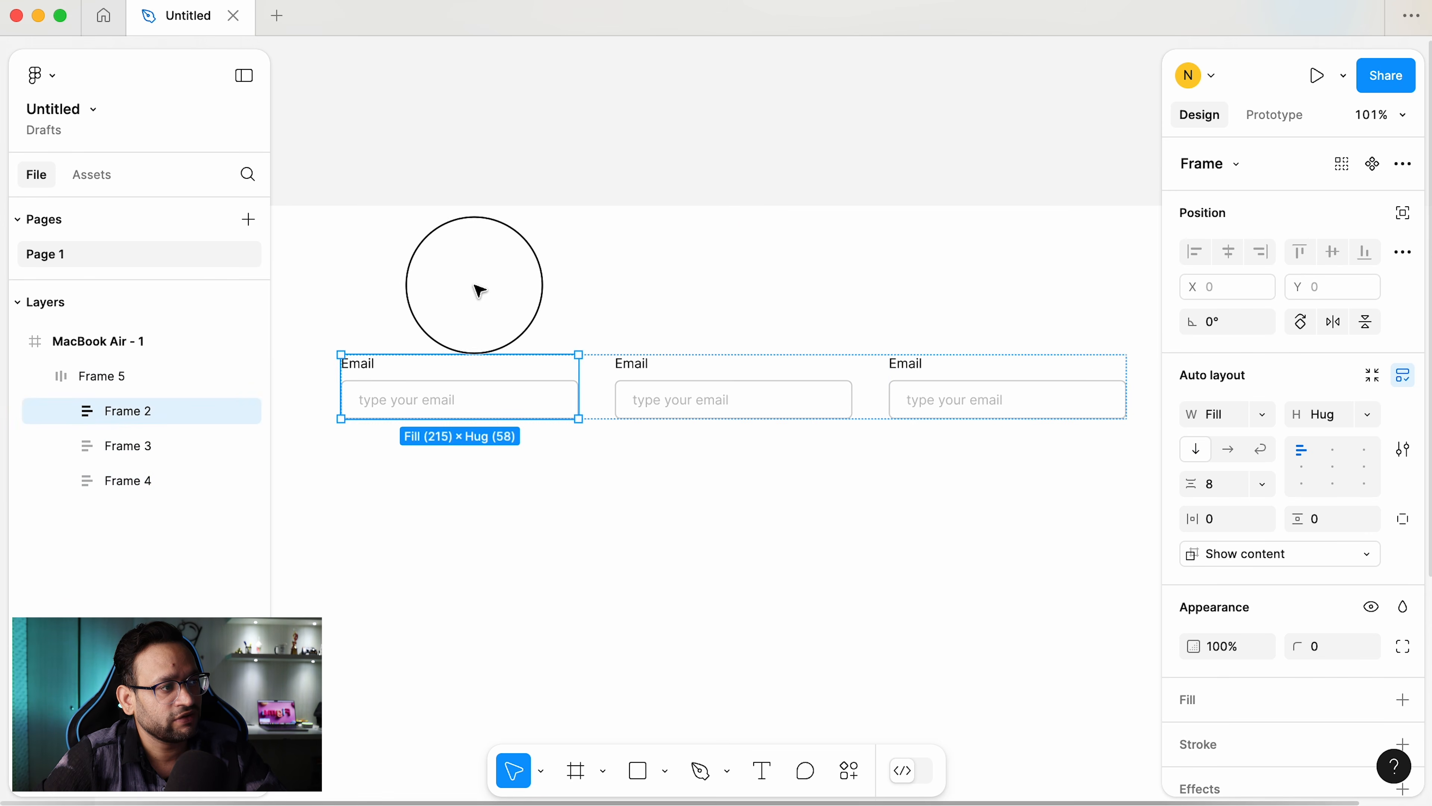
# - Set the row's horizontal gap between the fields to 24
pyautogui.click(473, 287)
pyautogui.click(451, 403)
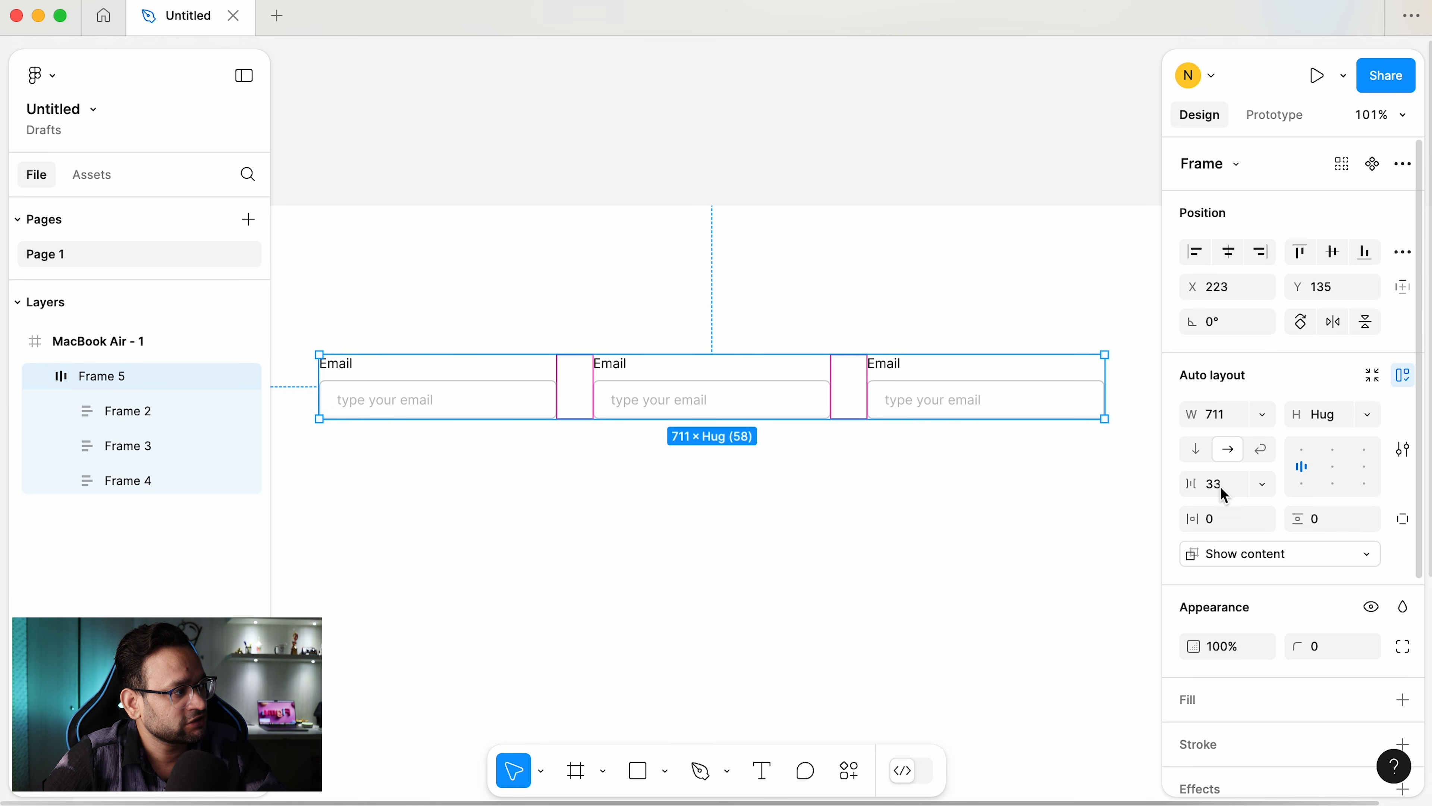
pyautogui.write('24')
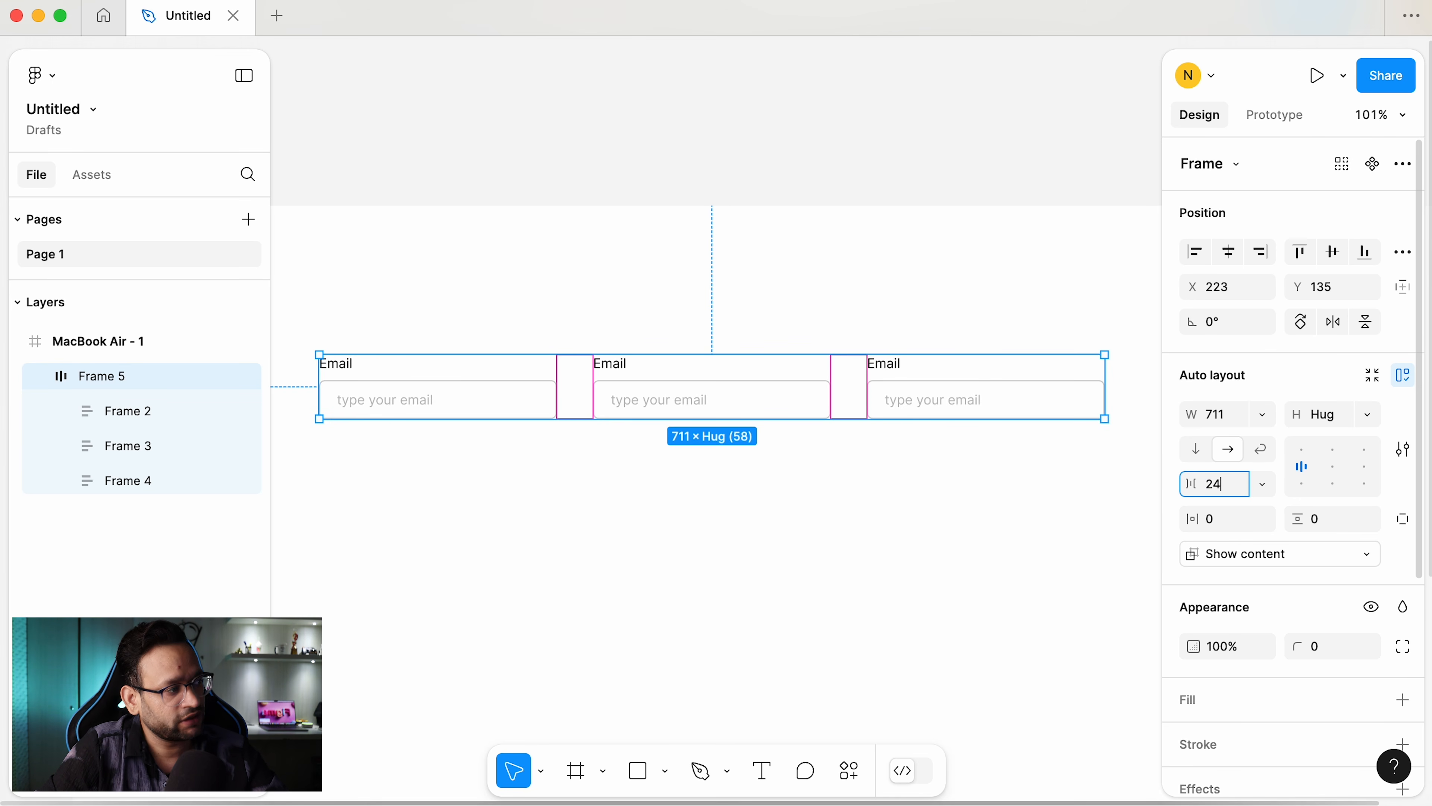
pyautogui.press('Return')
pyautogui.click(668, 511)
# - Try narrowing the row of three fields, and undo the resize
pyautogui.click(636, 395)
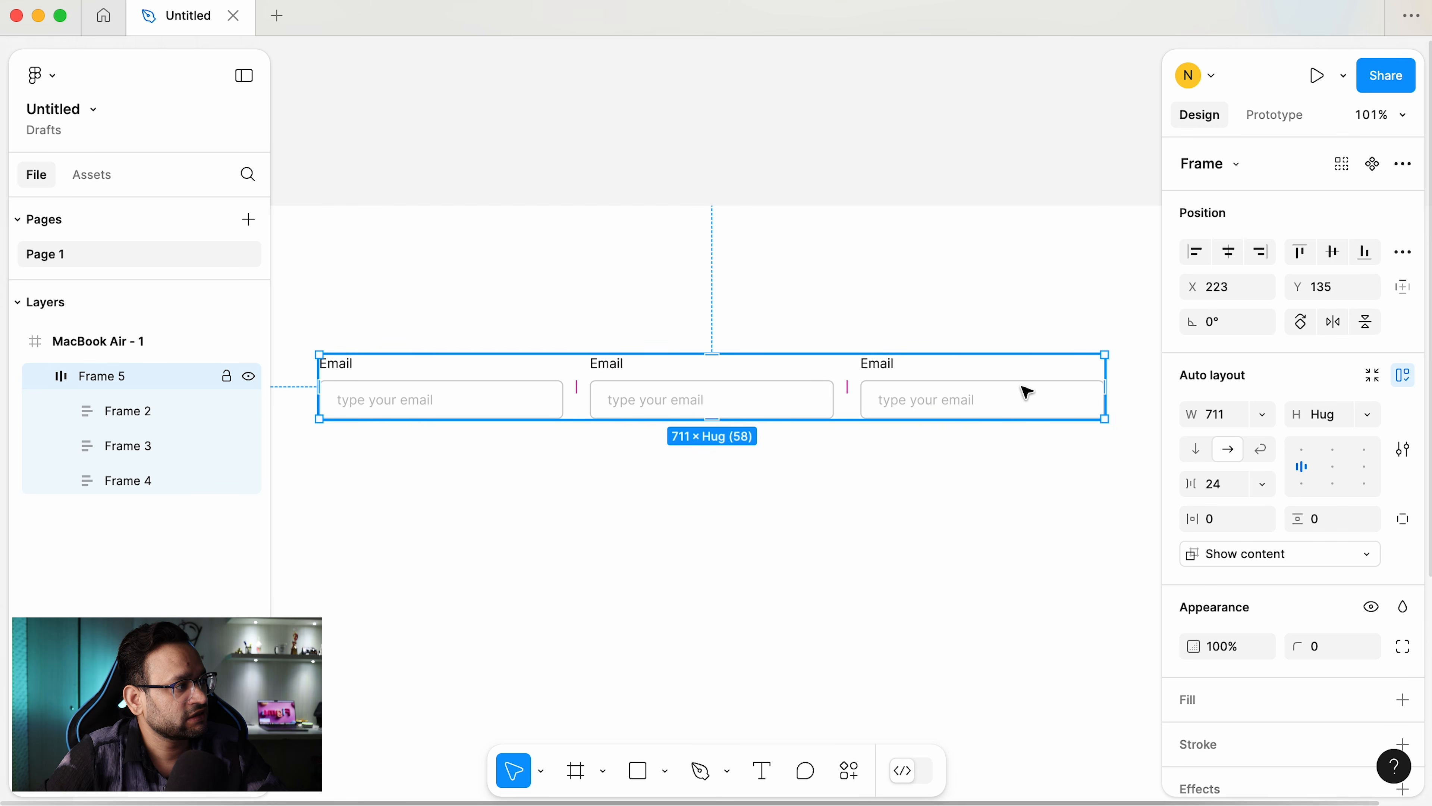
pyautogui.moveTo(1102, 380); pyautogui.dragTo(808, 361)
pyautogui.hotkey('ctrl', 'z')
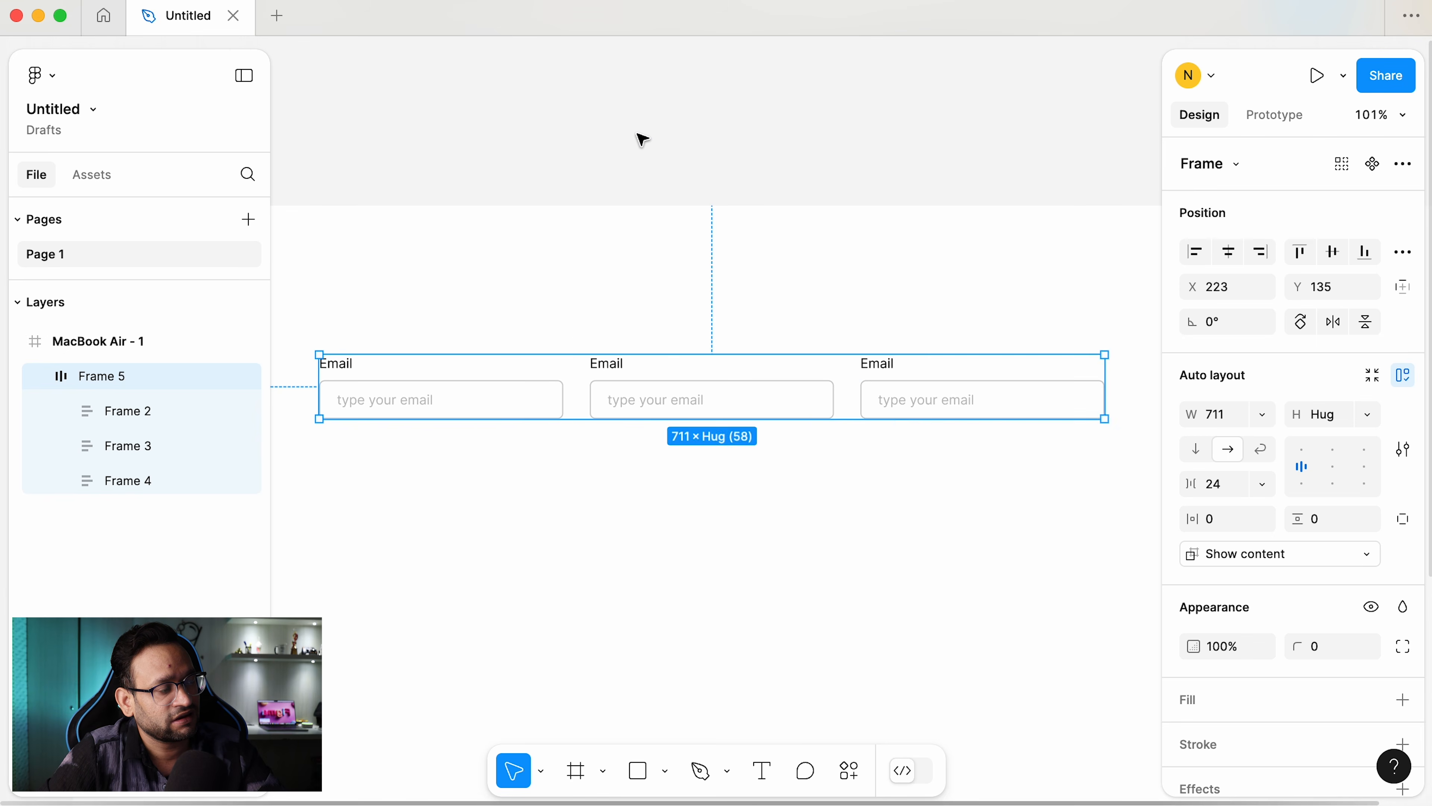
# - Switch the row's auto layout flow from horizontal to Wrap
pyautogui.click(640, 138)
pyautogui.press('super+minus')
pyautogui.press('z')
pyautogui.moveTo(367, 191); pyautogui.dragTo(1188, 649)
pyautogui.click(624, 418)
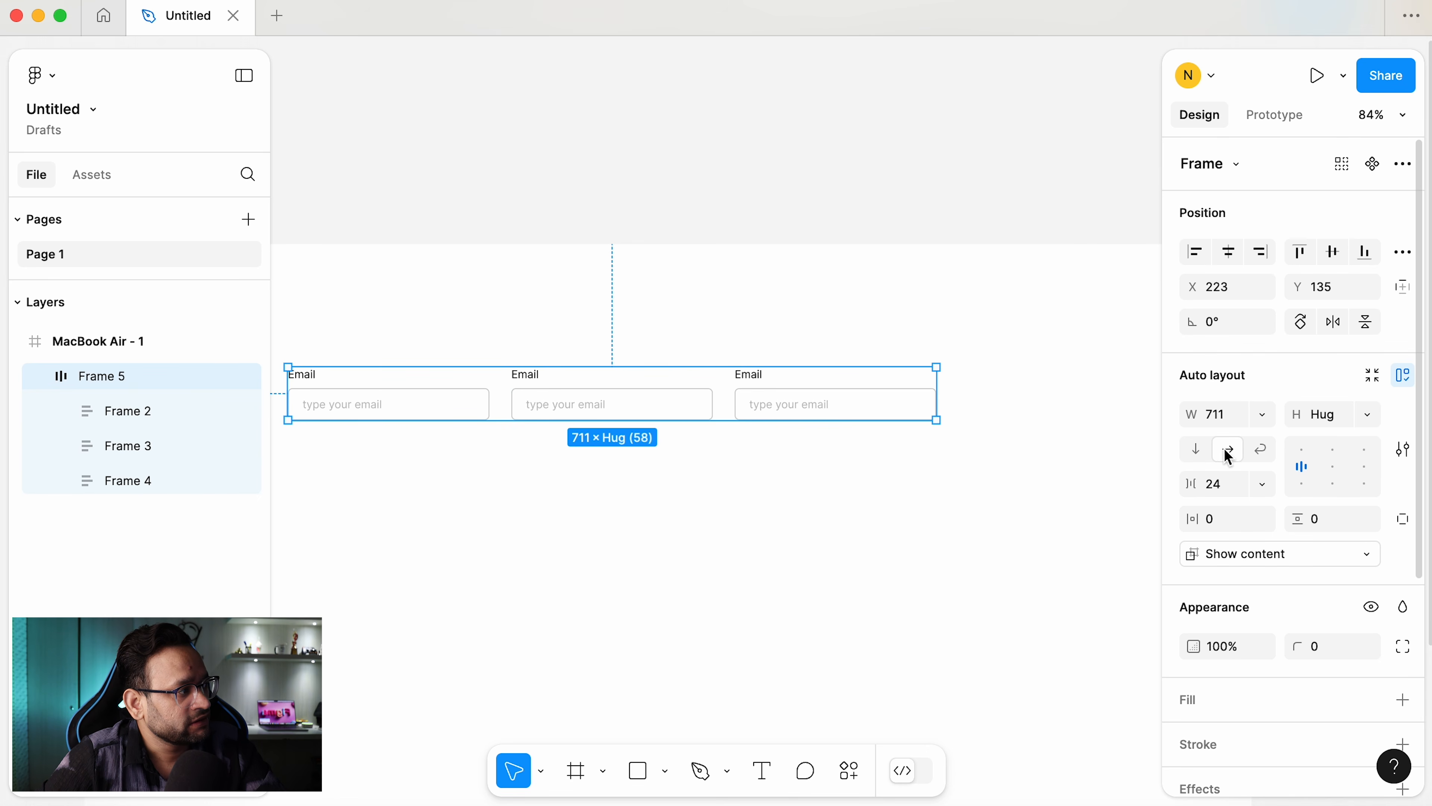
pyautogui.click(1262, 450)
pyautogui.click(839, 500)
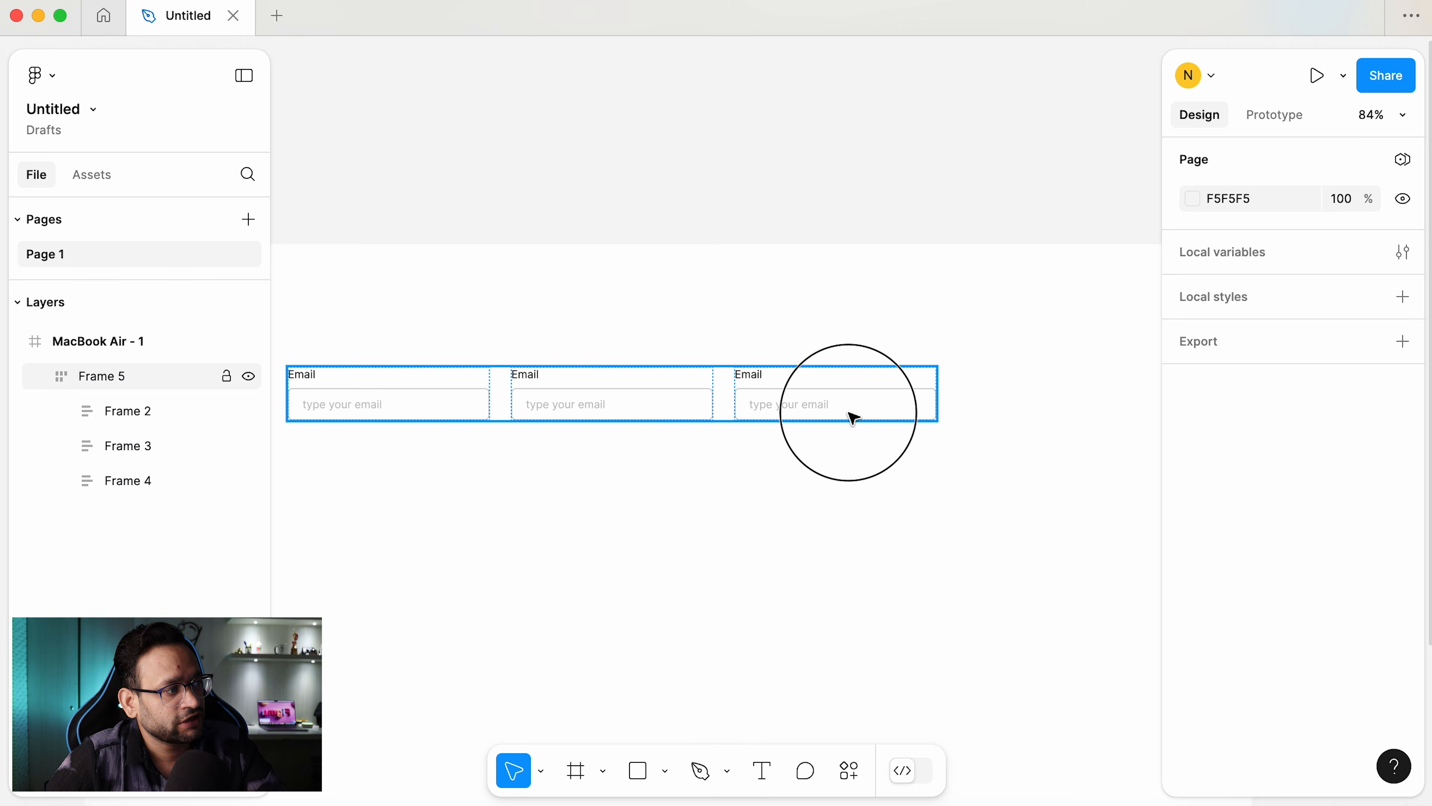
# - Try widening the wrapping row of fields, and undo the resize
pyautogui.click(850, 410)
pyautogui.moveTo(937, 401); pyautogui.dragTo(992, 400)
pyautogui.press('super+z')
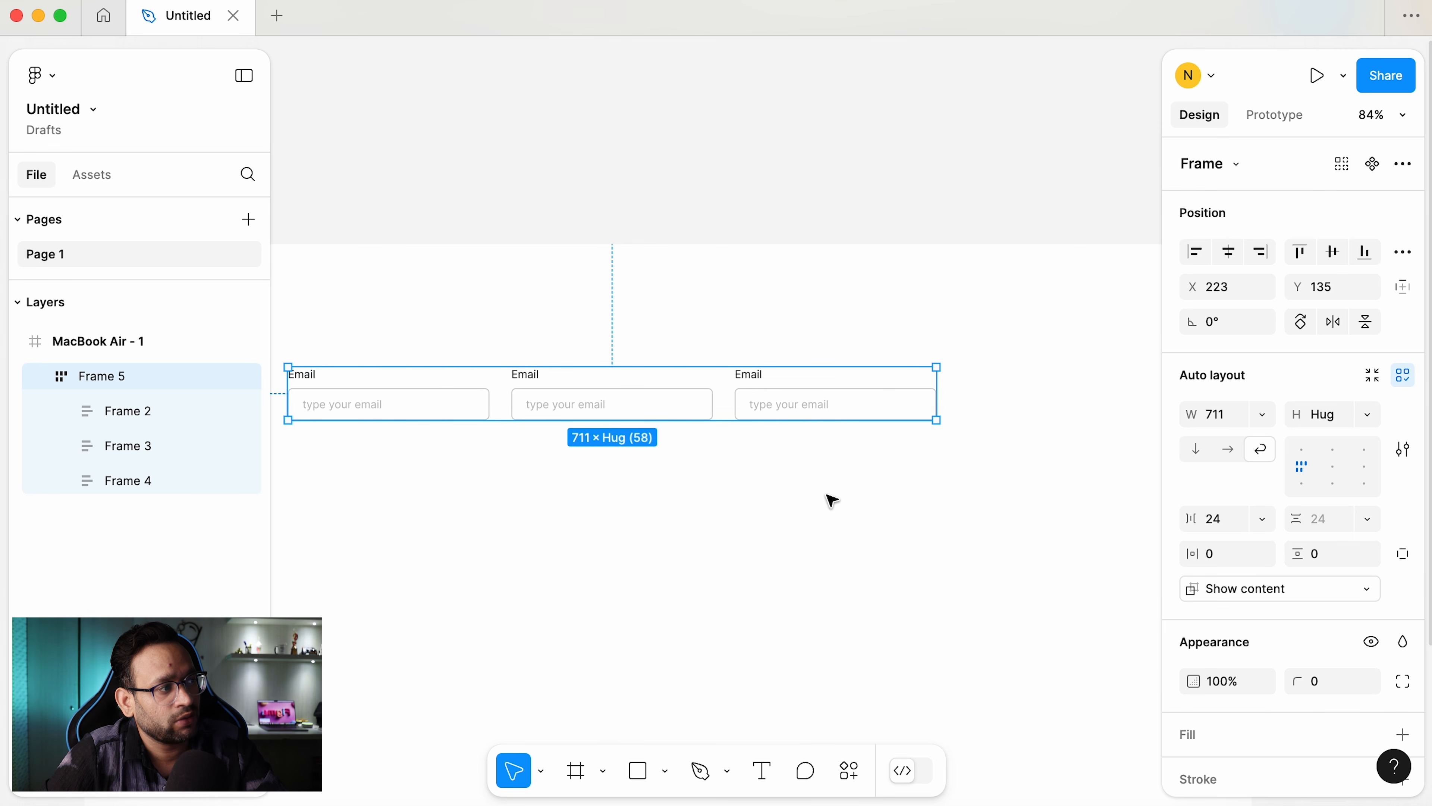
pyautogui.click(590, 176)
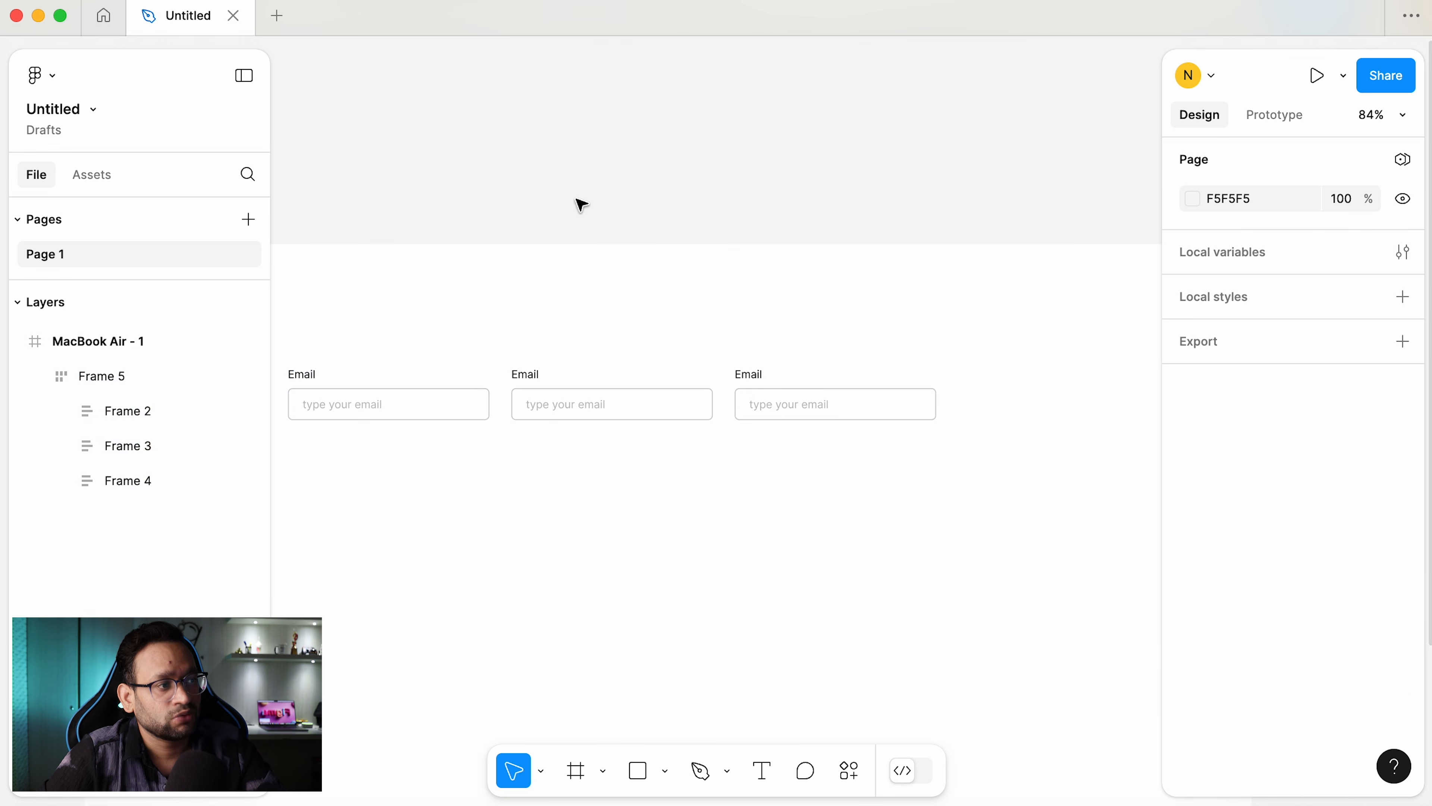
# - Add a minimum width of 250 to the first email field in the row
pyautogui.click(425, 408)
pyautogui.click(432, 398)
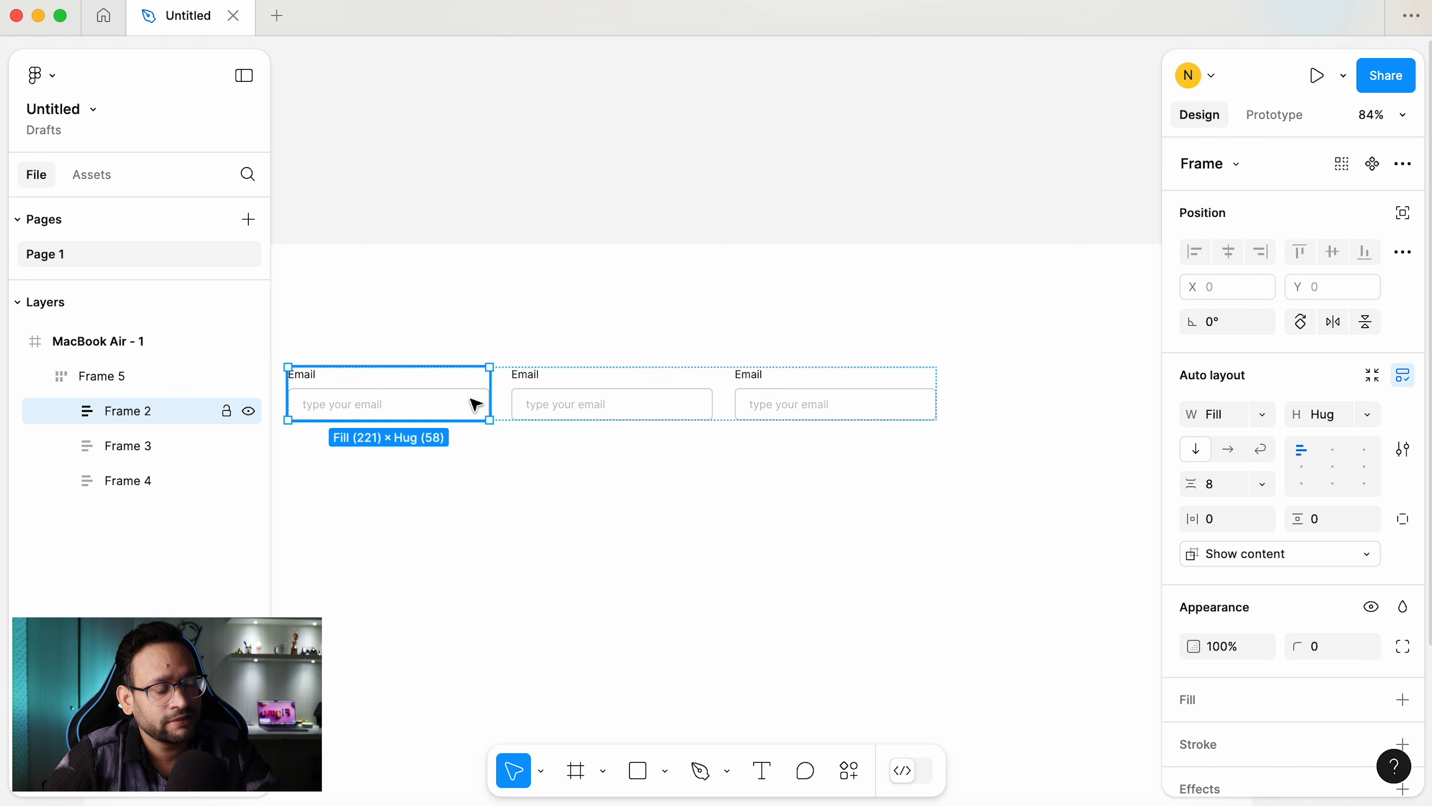
pyautogui.click(1260, 416)
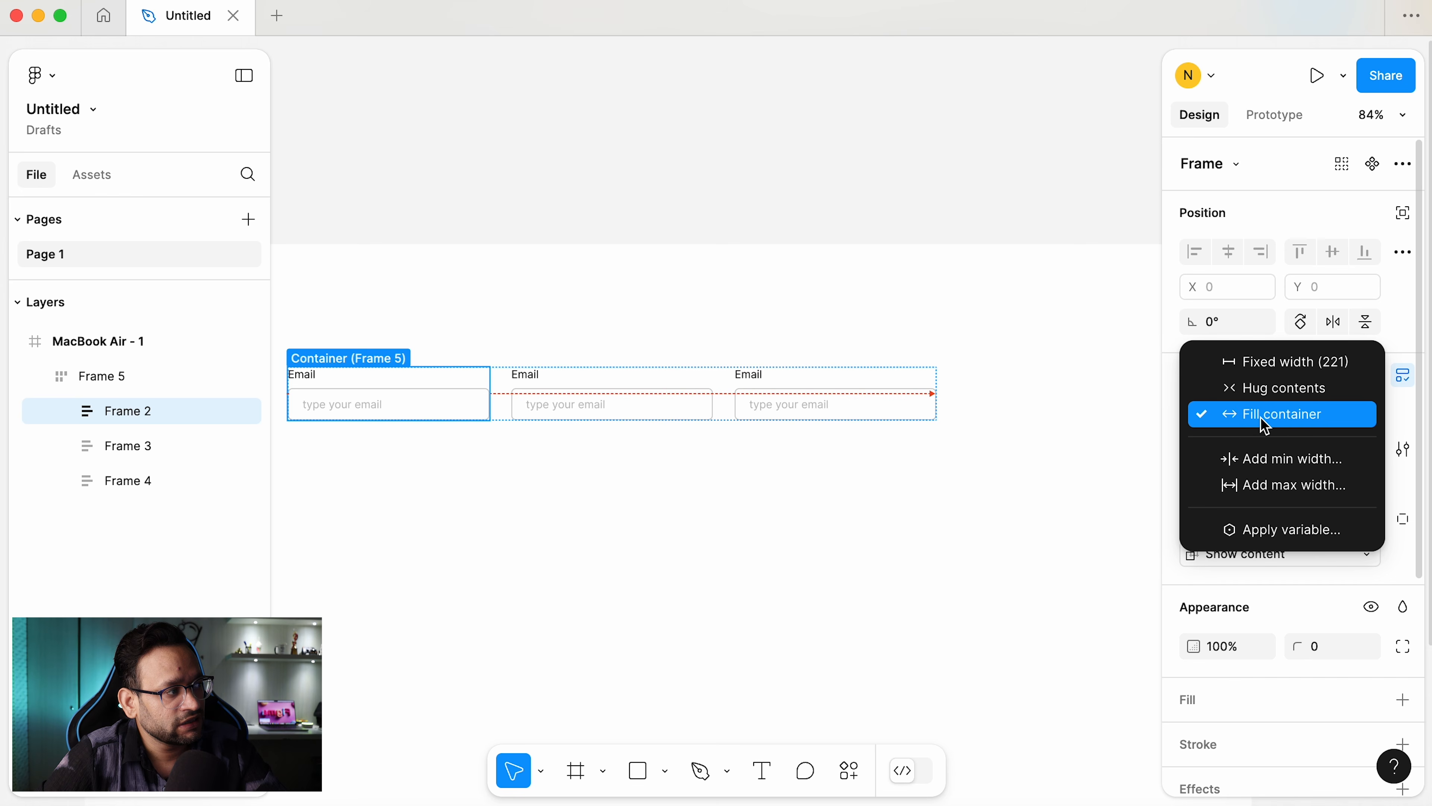
pyautogui.click(1266, 468)
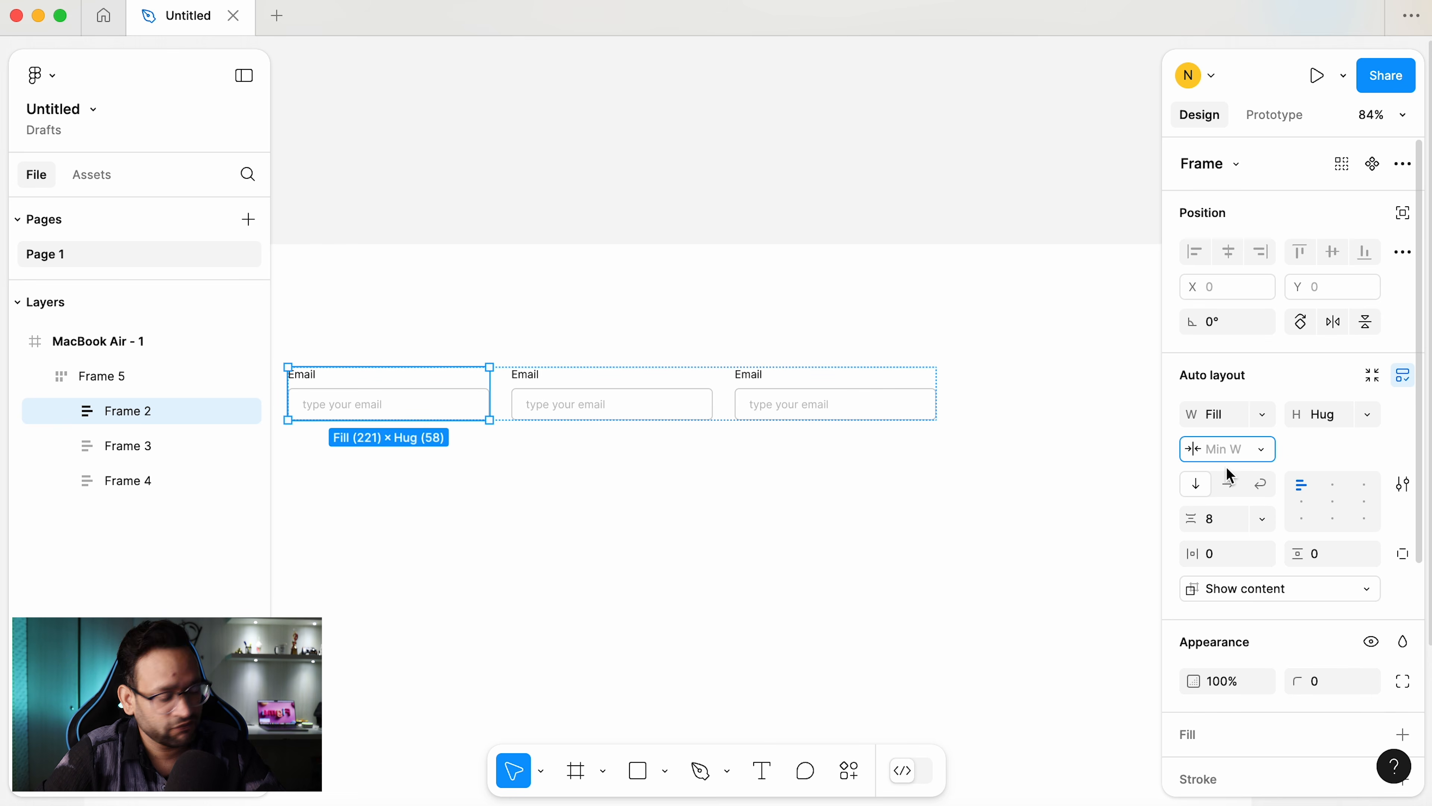
pyautogui.write('250')
pyautogui.press('Return')
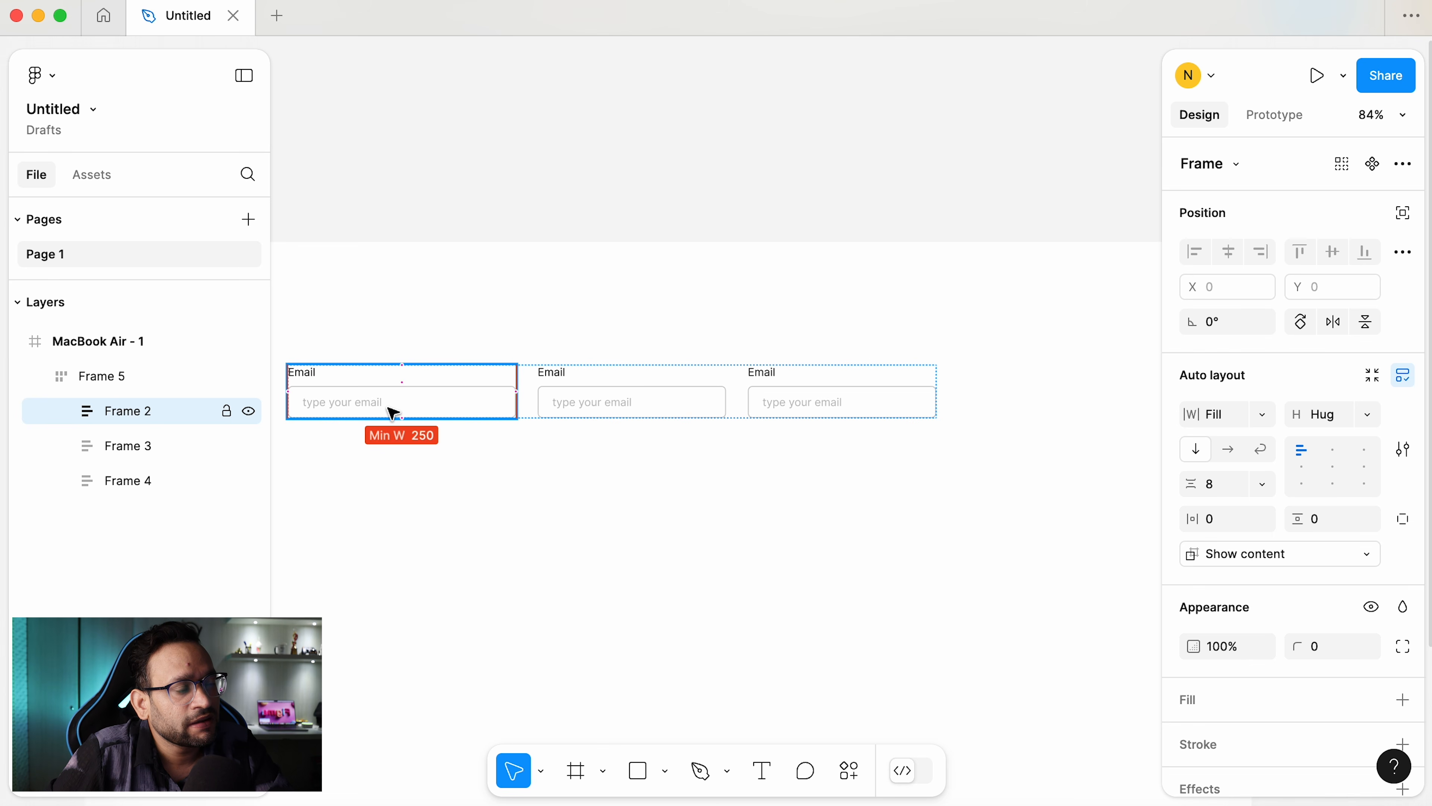
# - Replace the second and third email fields with a duplicate of the first field
pyautogui.click(653, 410)
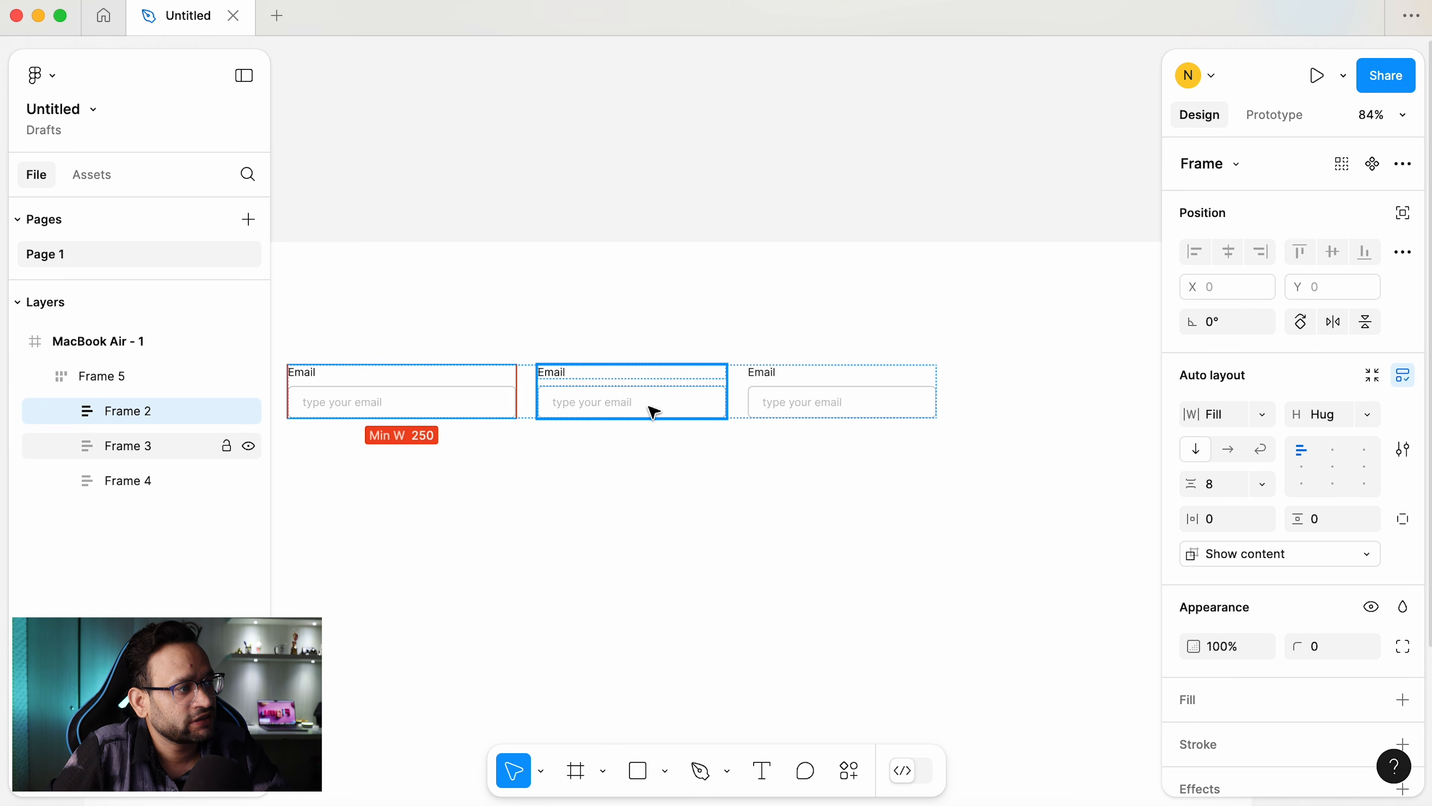
pyautogui.click(801, 402)
pyautogui.click(780, 317)
pyautogui.click(580, 410)
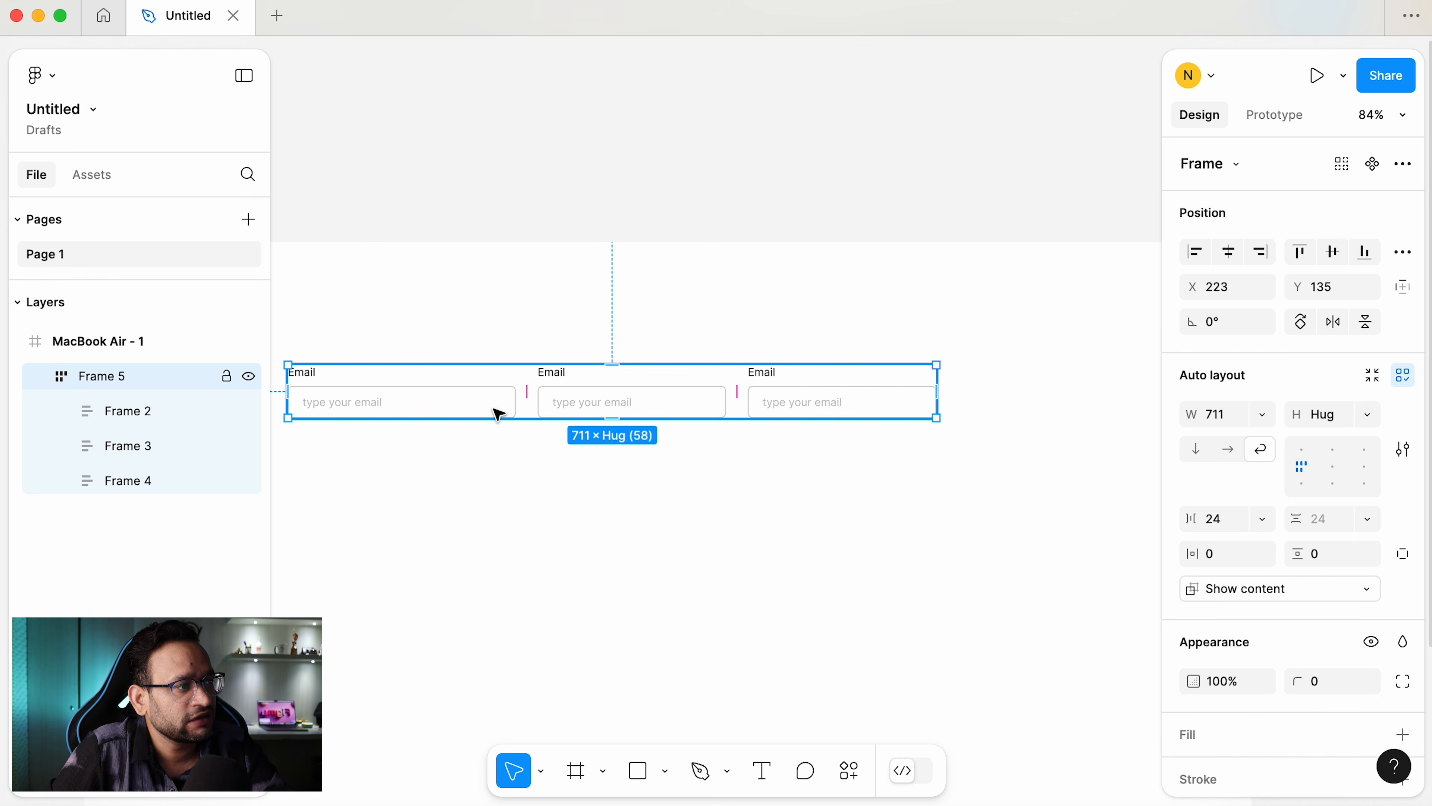
pyautogui.click(440, 411)
pyautogui.press('super+d')
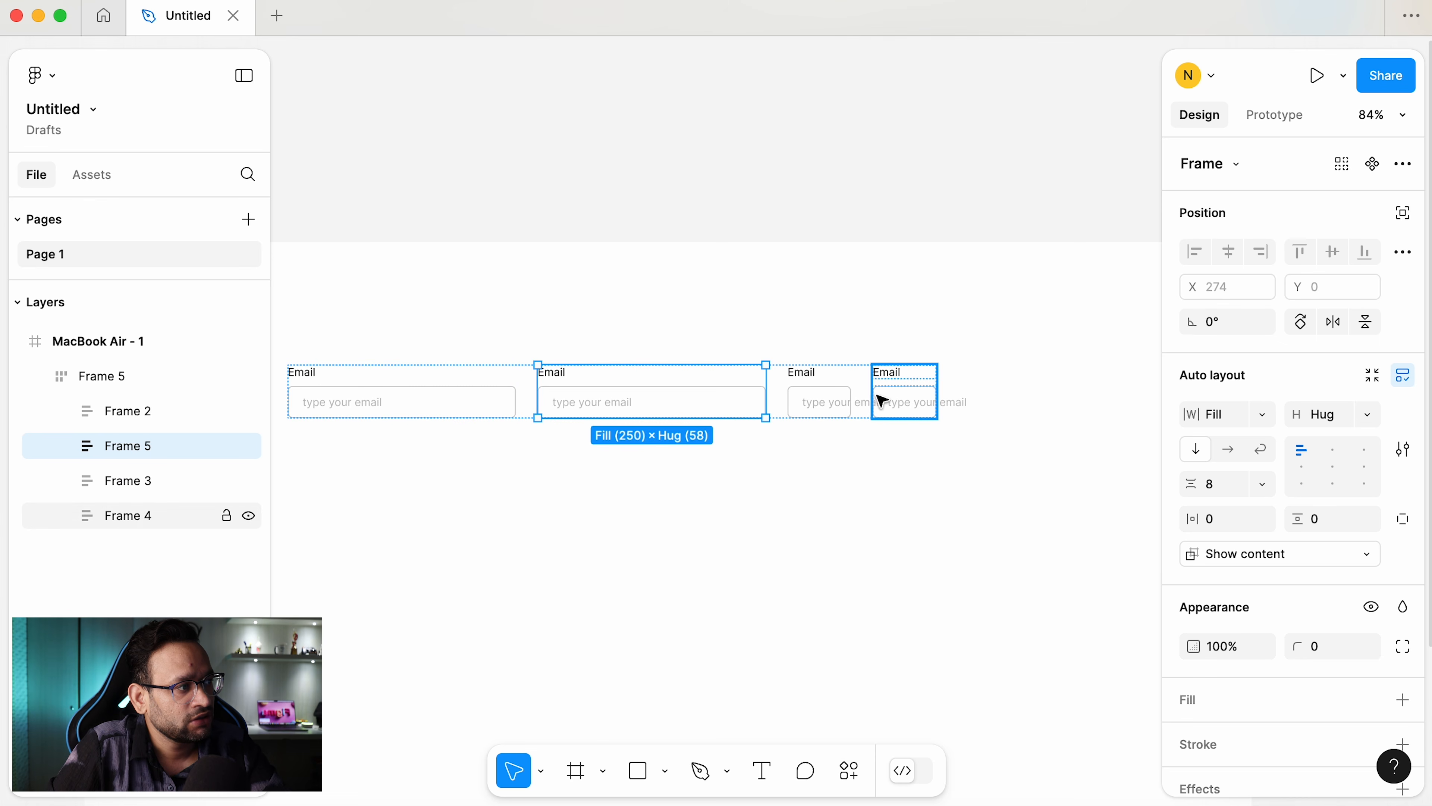
pyautogui.click(846, 401)
pyautogui.keyDown('shift'); pyautogui.click(891, 384); pyautogui.keyUp('shift')
pyautogui.press('Delete')
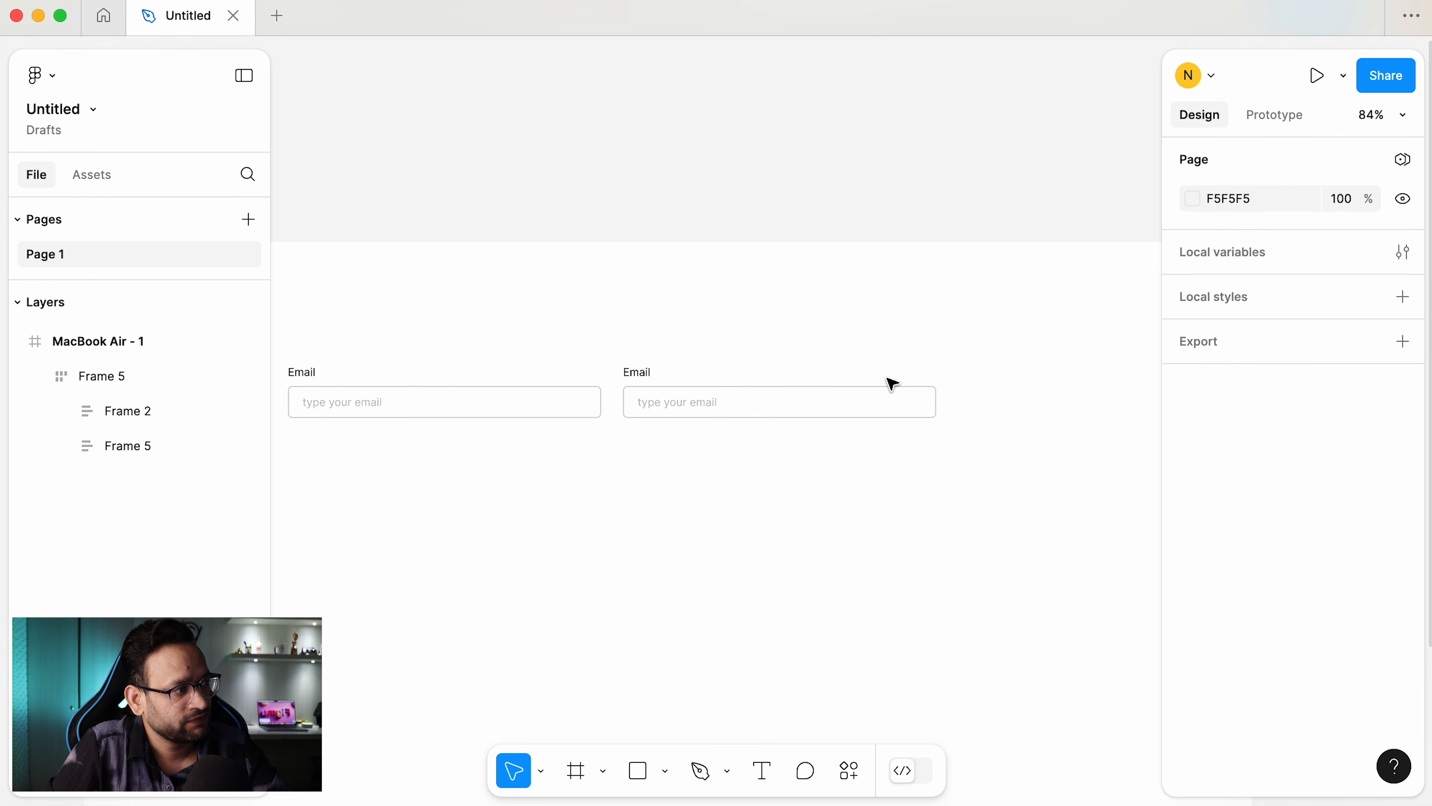
# - Duplicate the second email field six times to form a two-column wrapping grid of eight fields
pyautogui.scroll(3, 586, 489)
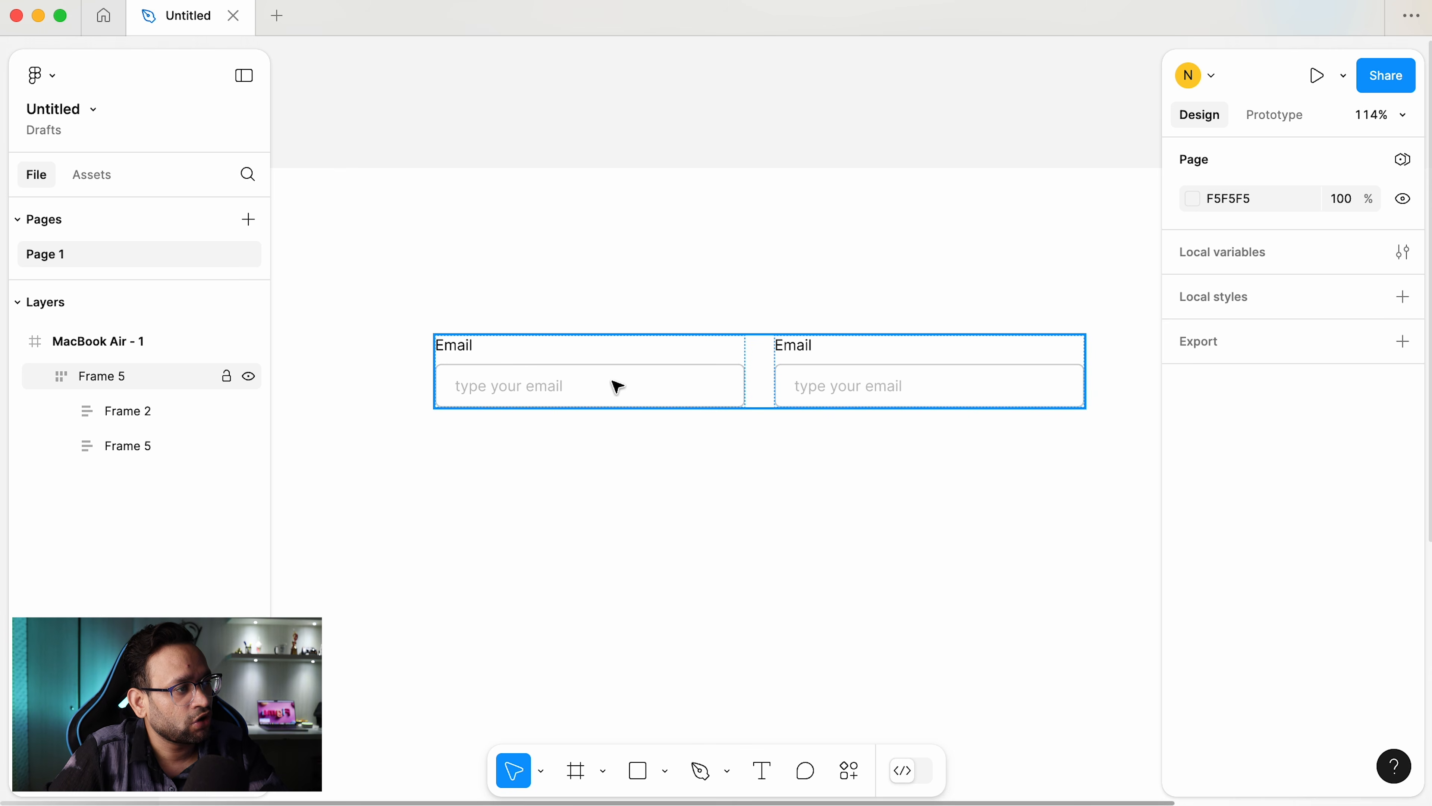
pyautogui.doubleClick(833, 389)
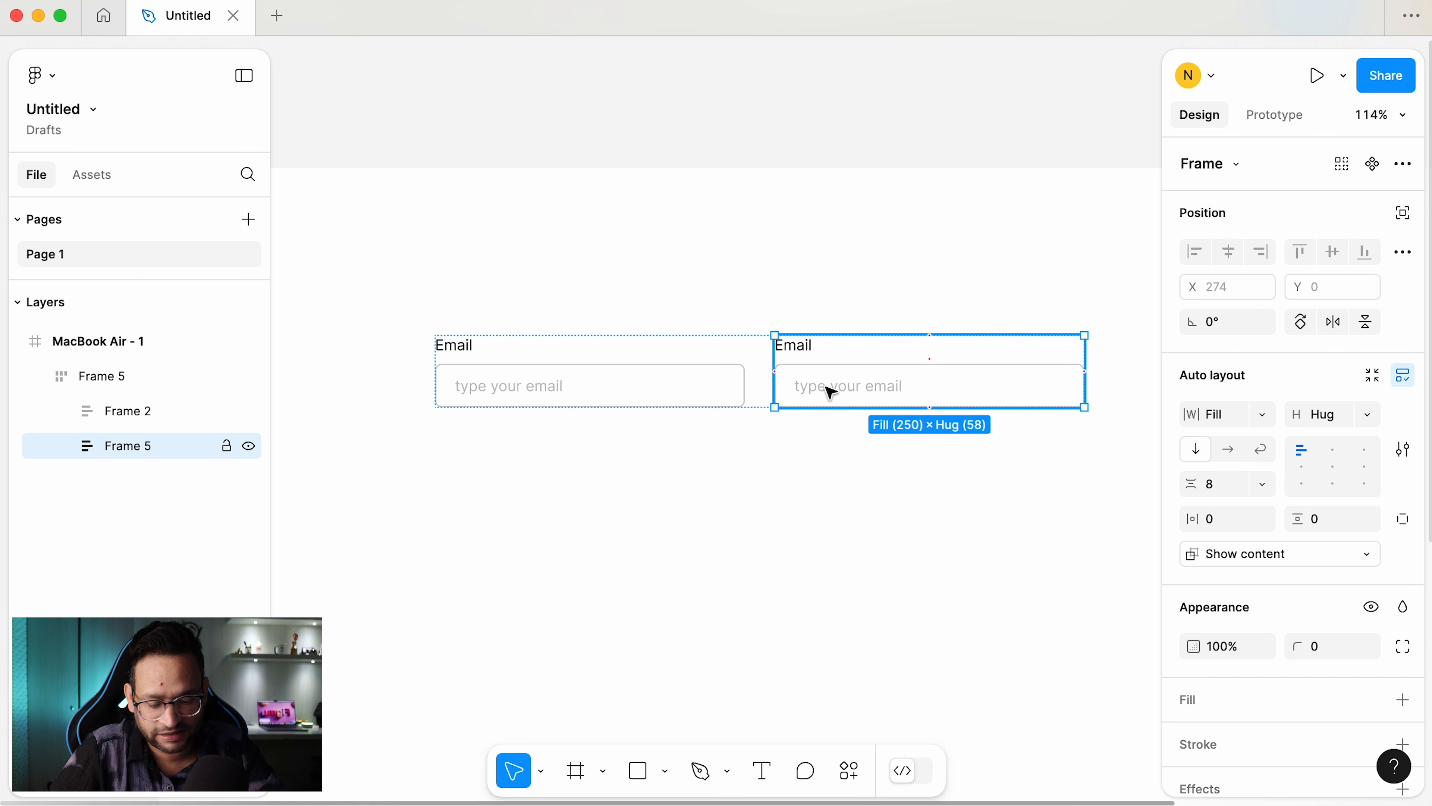
pyautogui.press('super+d')
pyautogui.press('super+d')
pyautogui.hotkey('ctrl', 'd')
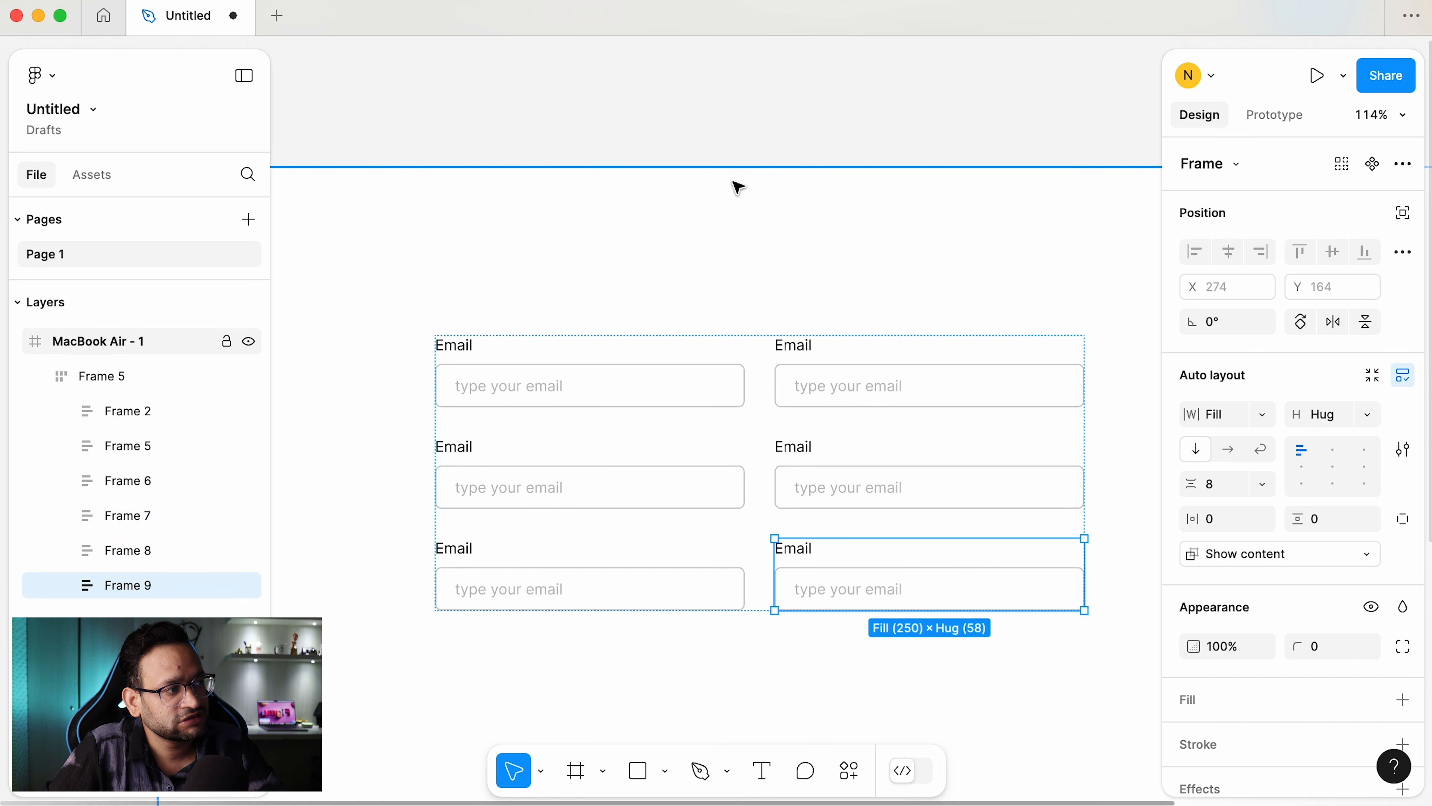
pyautogui.hotkey('ctrl', 'd')
pyautogui.click(702, 463)
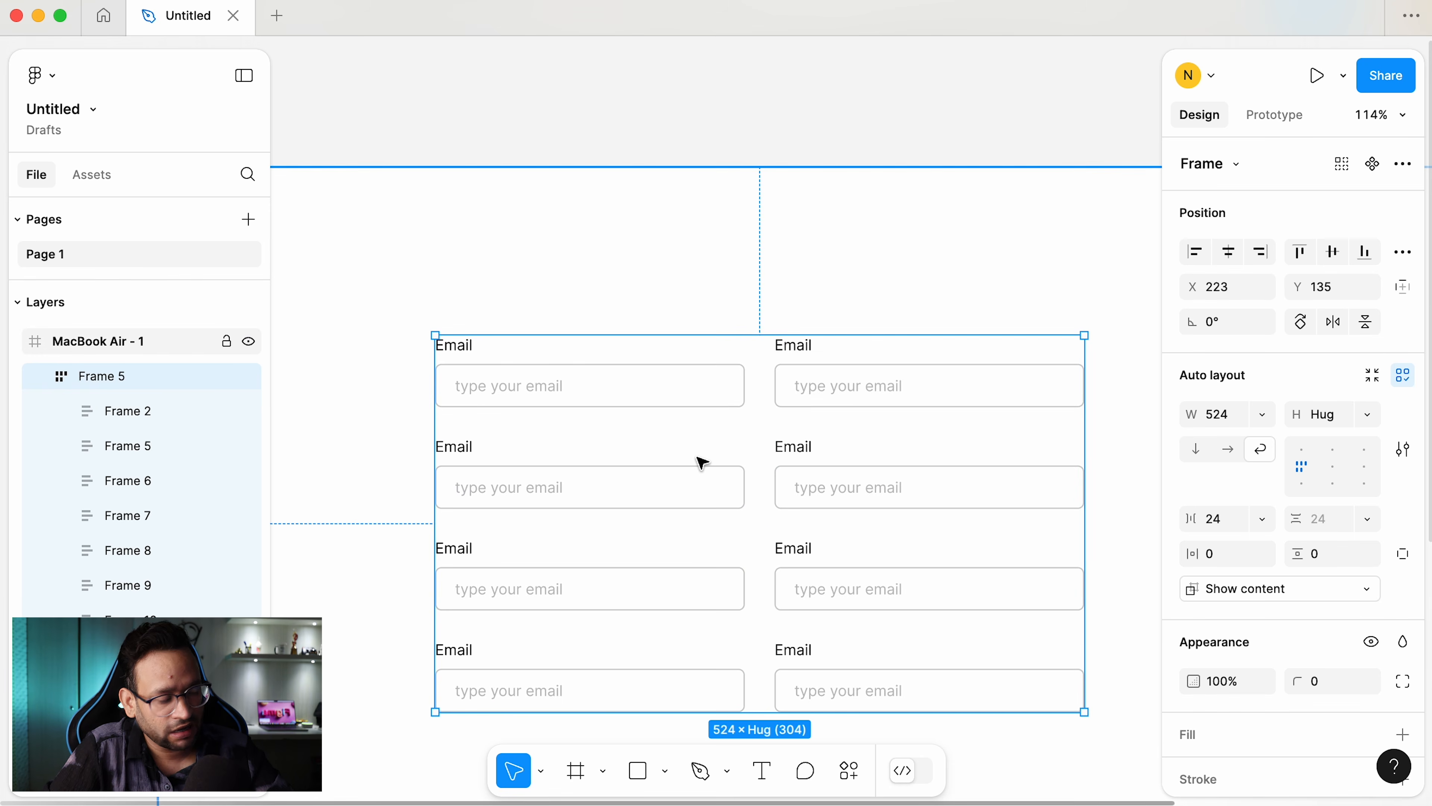
pyautogui.press('super+minus')
pyautogui.click(719, 218)
pyautogui.moveTo(476, 200); pyautogui.dragTo(1046, 697)
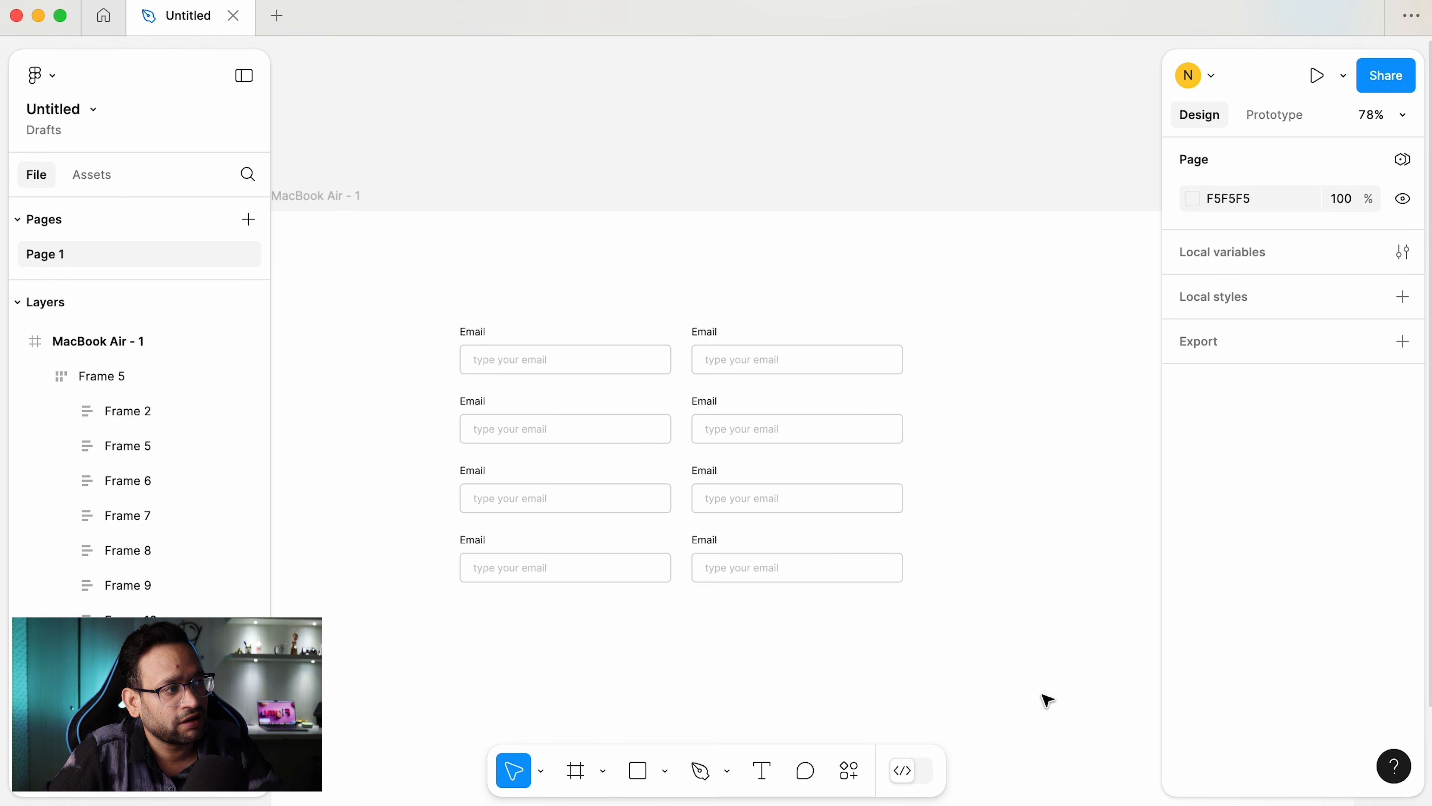
# - Widen the wrapping grid of email fields to 828 so the fields reflow into more columns
pyautogui.click(656, 361)
pyautogui.click(625, 394)
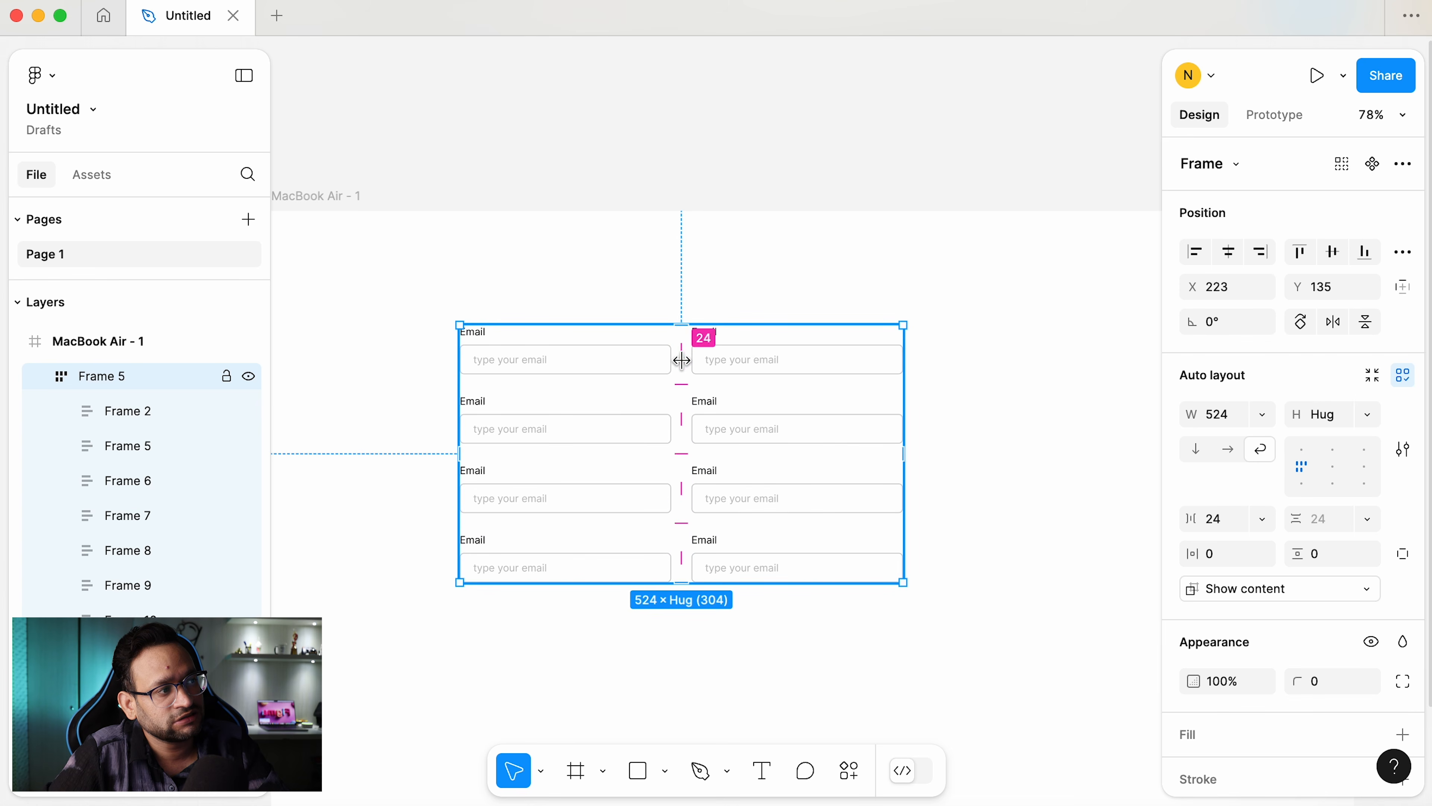
pyautogui.moveTo(905, 480)
pyautogui.mouseDown()
pyautogui.moveTo(1007, 486)
pyautogui.moveTo(899, 493)
pyautogui.mouseUp()
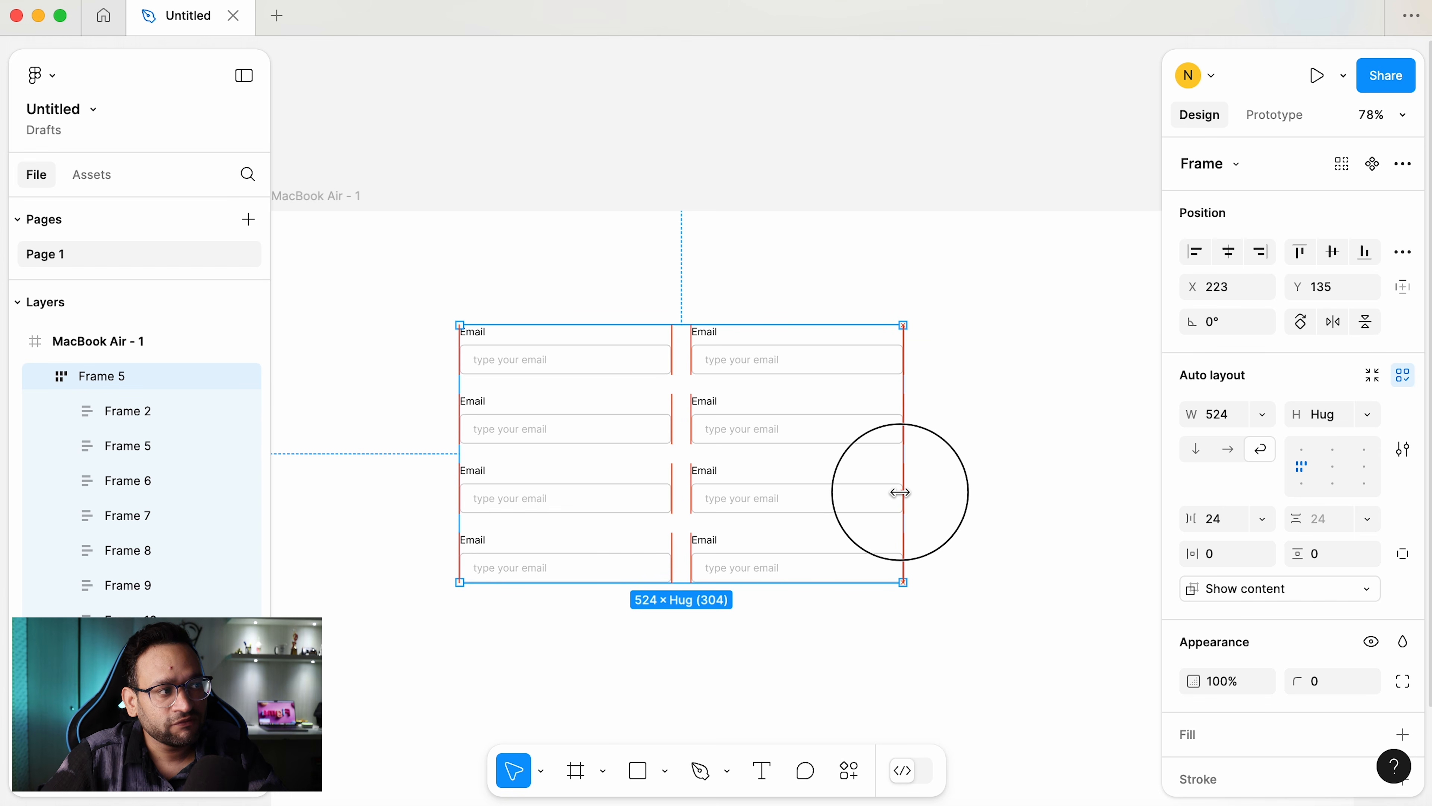
pyautogui.moveTo(900, 493); pyautogui.dragTo(1155, 504)
pyautogui.hscroll(5, 826, 481)
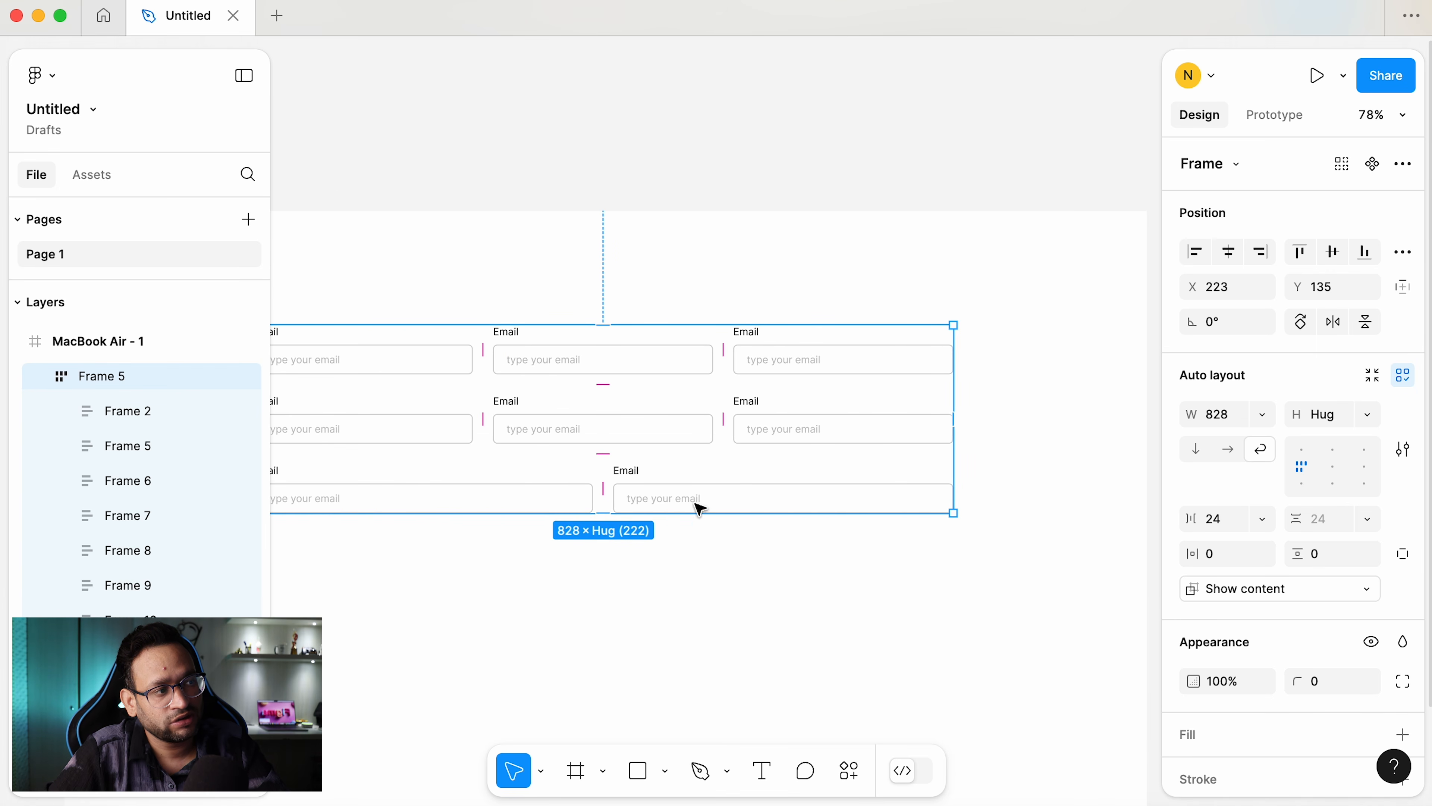
pyautogui.click(666, 576)
pyautogui.hscroll(-3, 705, 564)
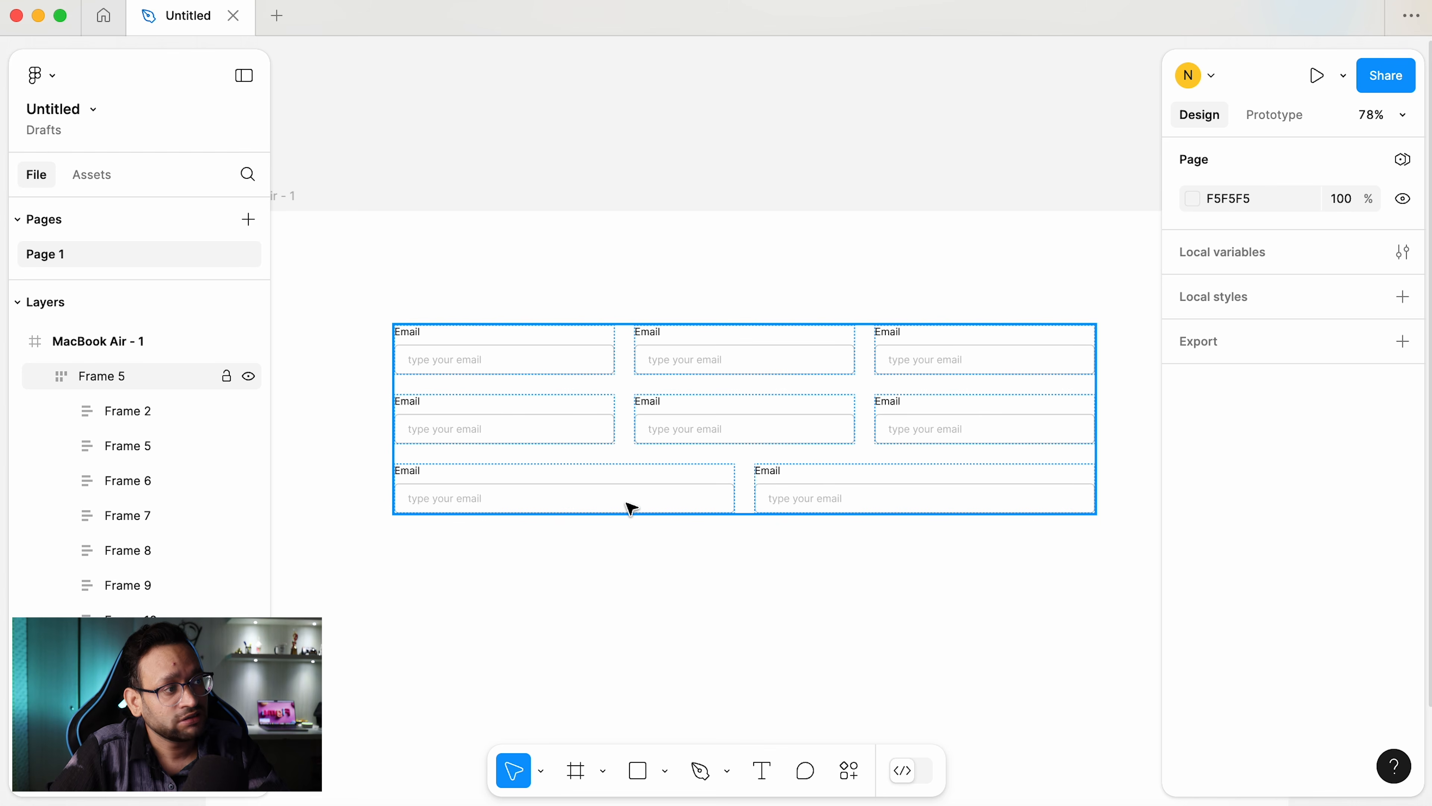
# - Duplicate the first email field in the grid's second row six times
pyautogui.doubleClick(538, 428)
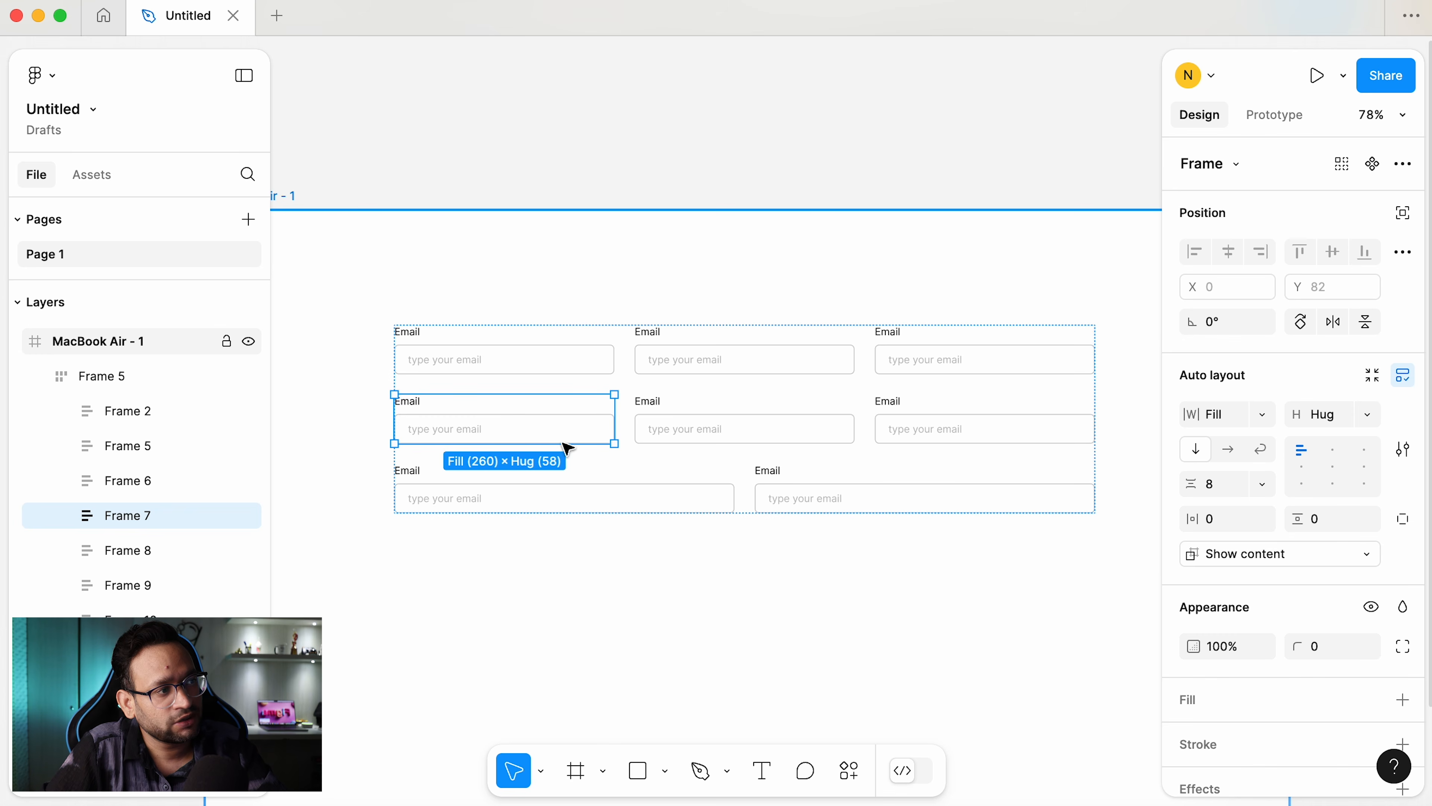
pyautogui.press('super+d')
pyautogui.press('super+d')
pyautogui.press('super+d')
pyautogui.press('super+d')
pyautogui.press('super+d')
pyautogui.press('super+d')
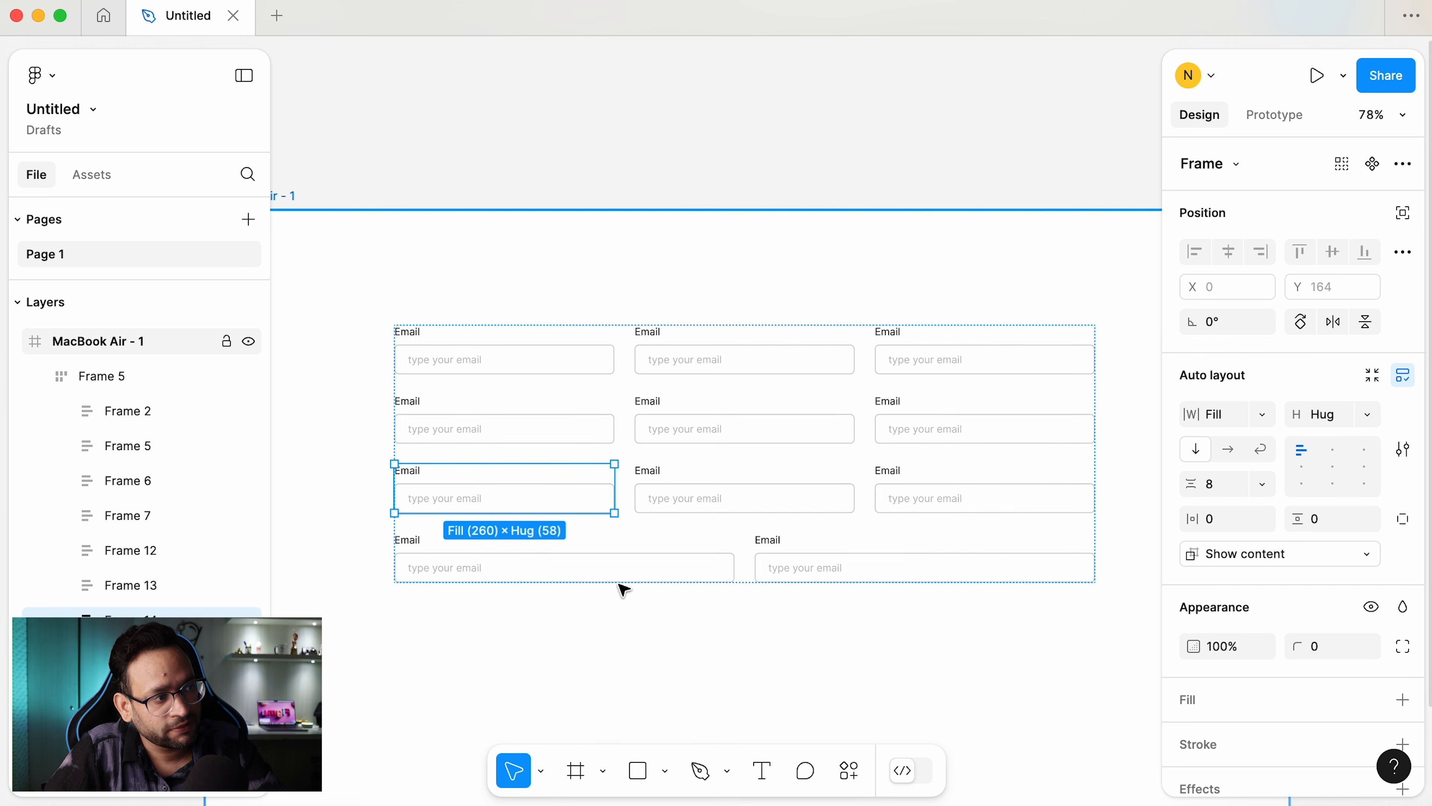
pyautogui.click(701, 57)
pyautogui.scroll(-5, 578, 150)
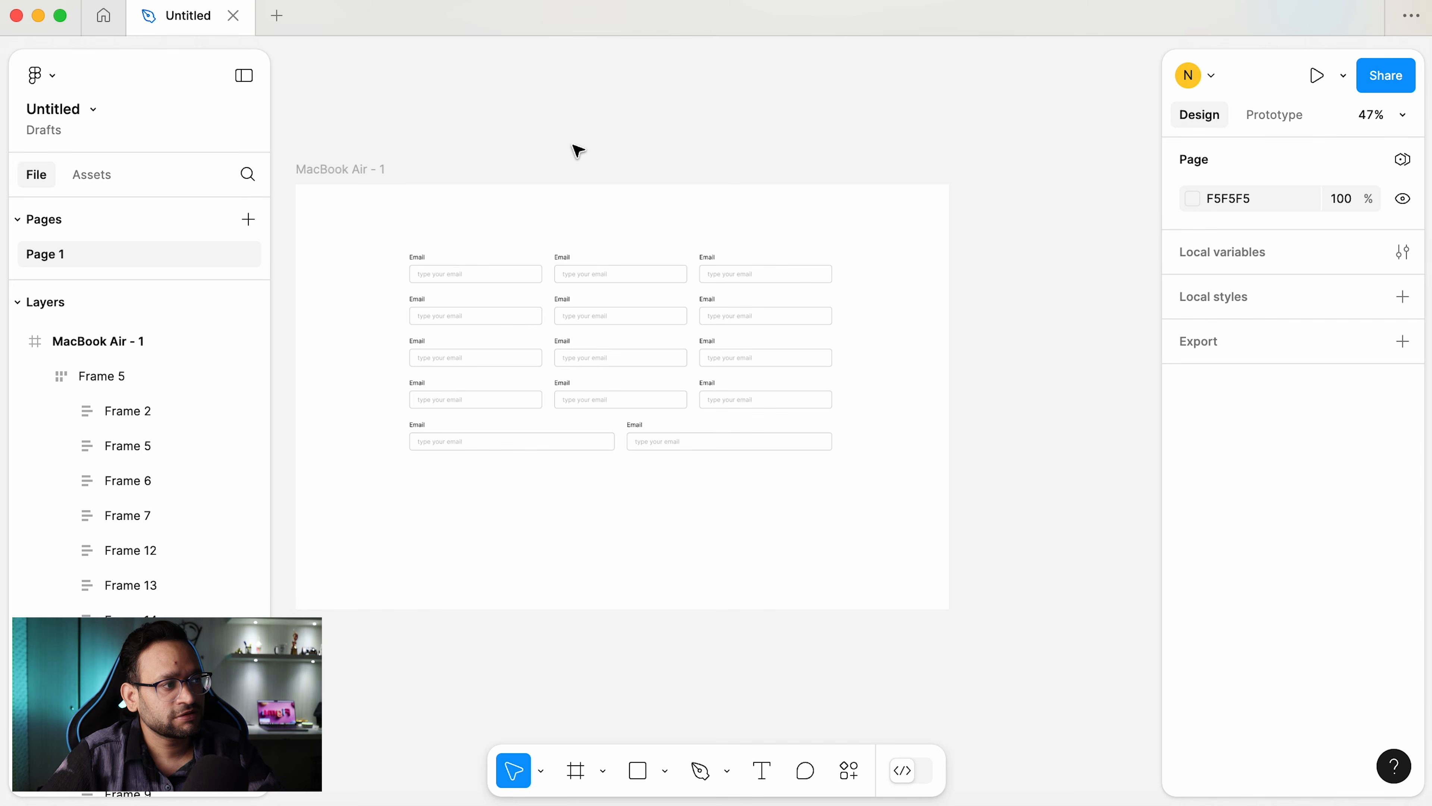
# - Try resizing the field grid and widening the MacBook Air frame, and undo the frame's resize
pyautogui.click(545, 353)
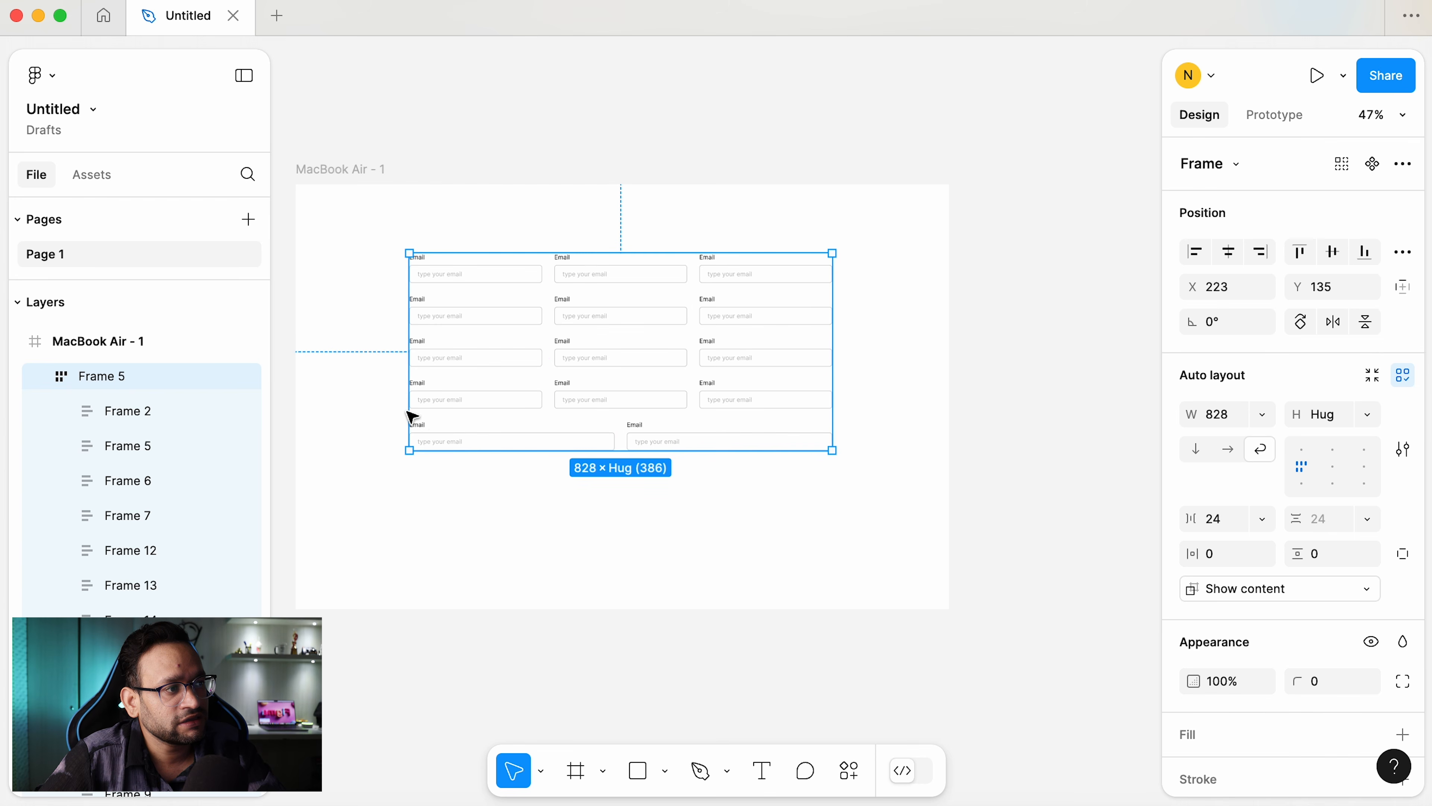
pyautogui.moveTo(832, 357)
pyautogui.mouseDown()
pyautogui.moveTo(904, 362)
pyautogui.moveTo(773, 371)
pyautogui.moveTo(832, 364)
pyautogui.mouseUp()
pyautogui.click(630, 118)
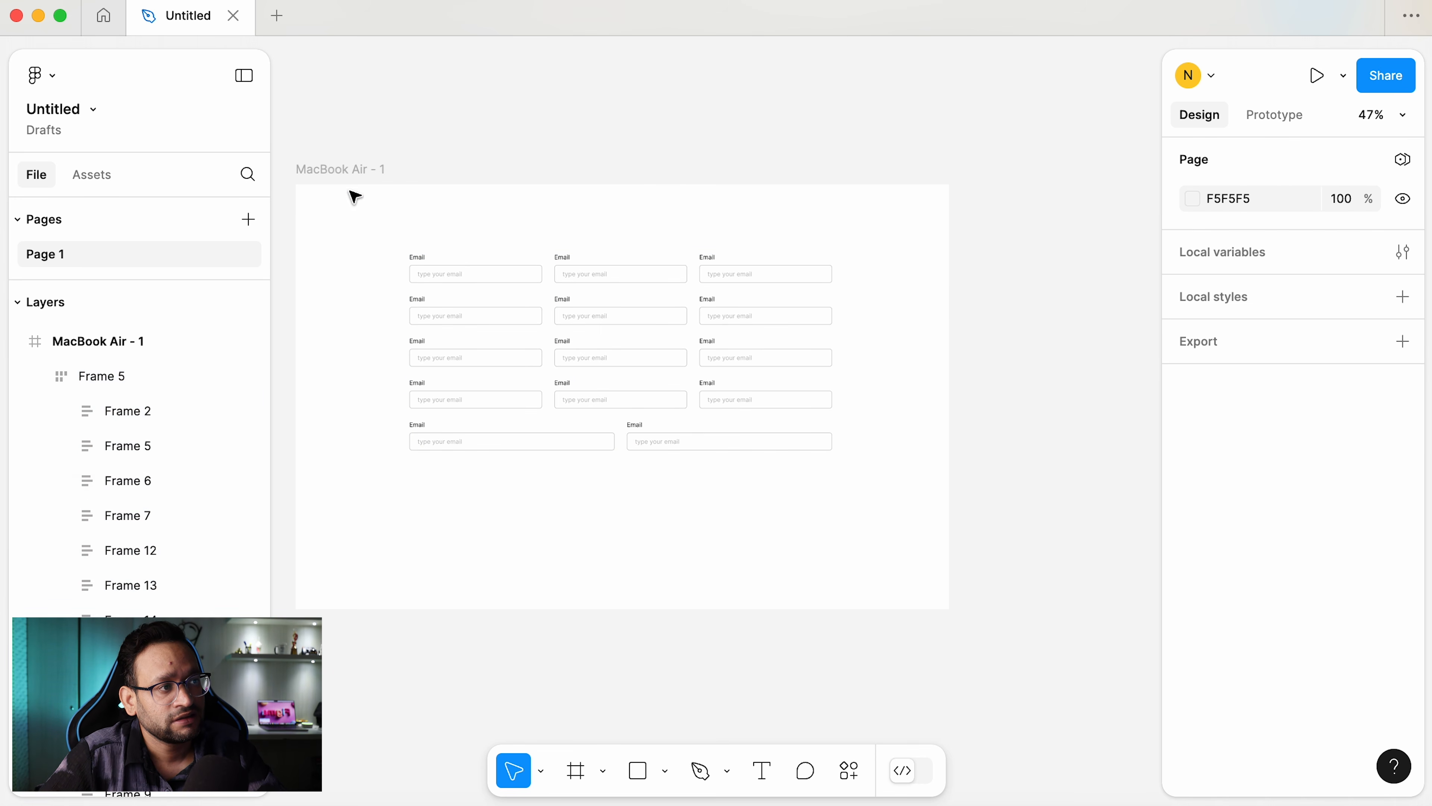
pyautogui.click(348, 175)
pyautogui.moveTo(949, 388); pyautogui.dragTo(1042, 393)
pyautogui.press('super+z')
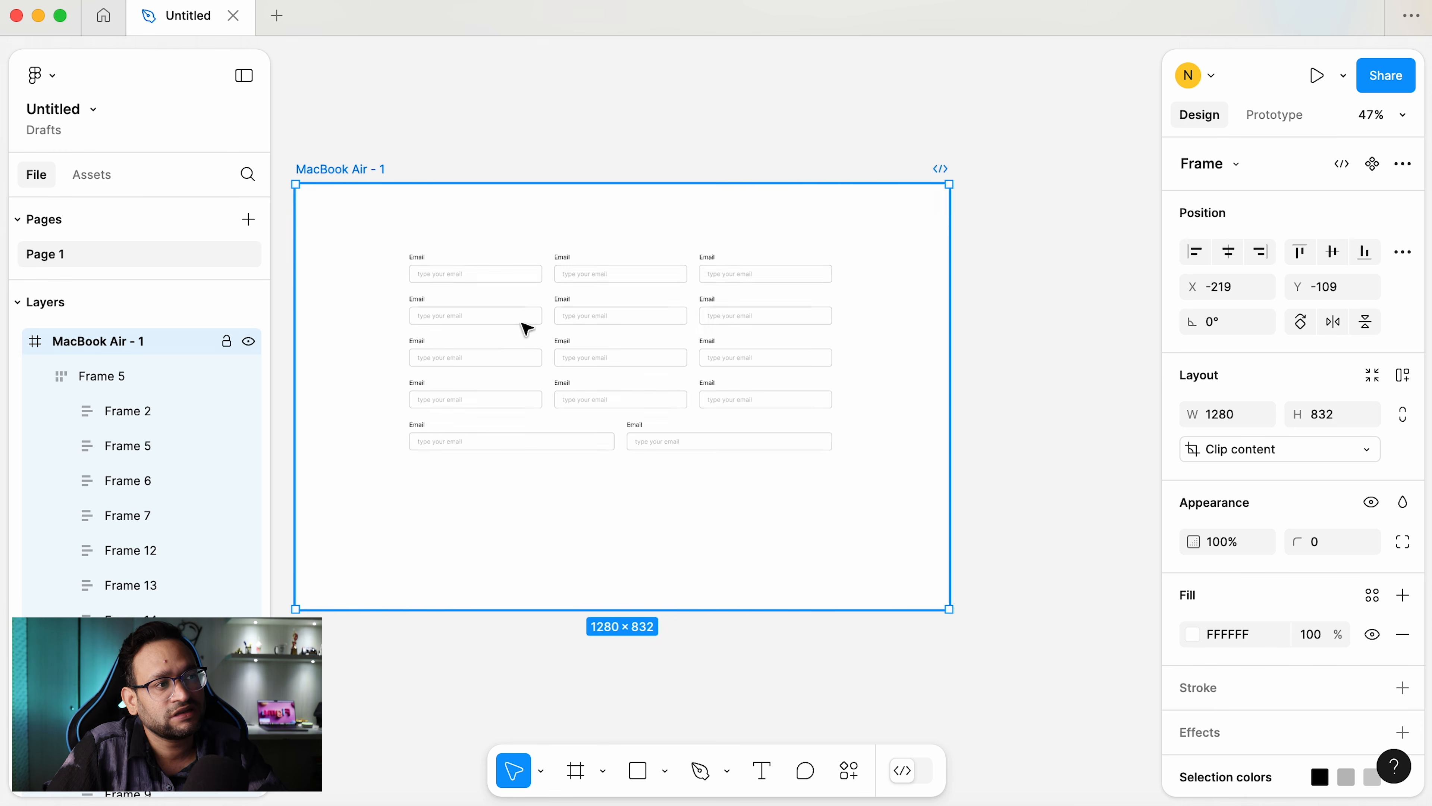
# - Move the field grid out of the MacBook Air frame onto the empty canvas beside it, at X 1316, Y 94
pyautogui.click(491, 298)
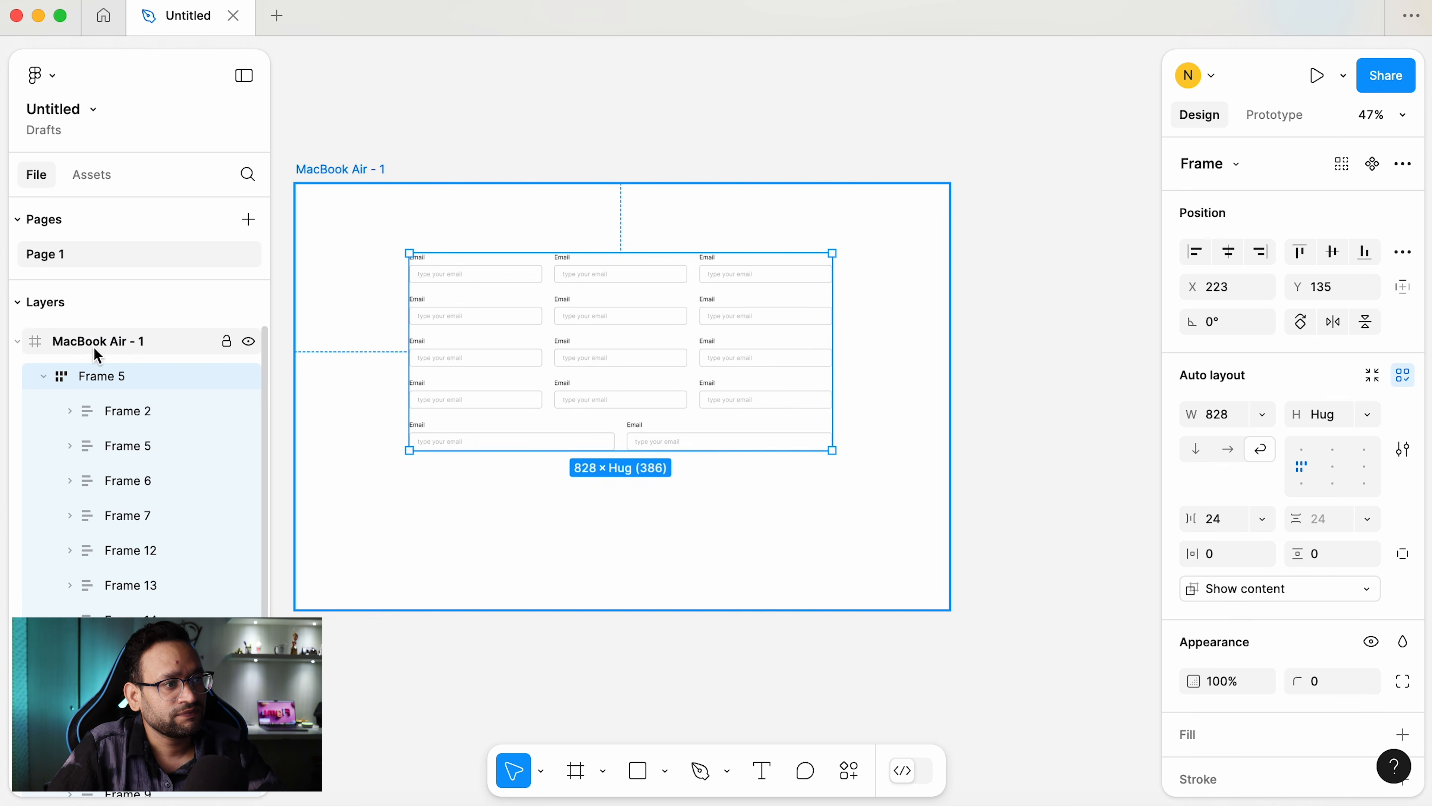
pyautogui.click(283, 333)
pyautogui.hscroll(4, 445, 310)
pyautogui.click(323, 334)
pyautogui.moveTo(327, 339); pyautogui.dragTo(992, 374)
pyautogui.hscroll(7, 885, 508)
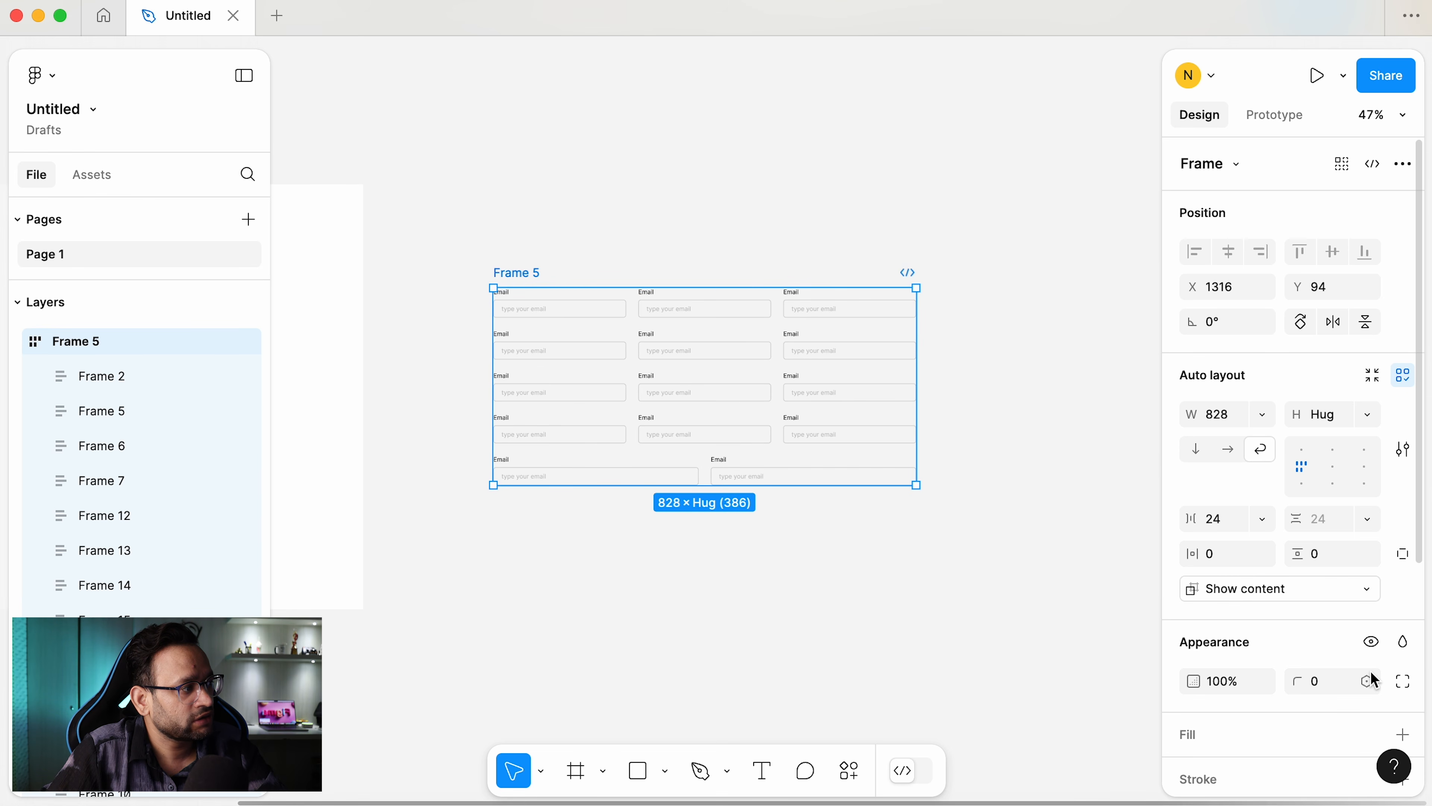
# - Set the field grid's horizontal padding to 40 and vertical padding to 46
pyautogui.scroll(-3, 1288, 608)
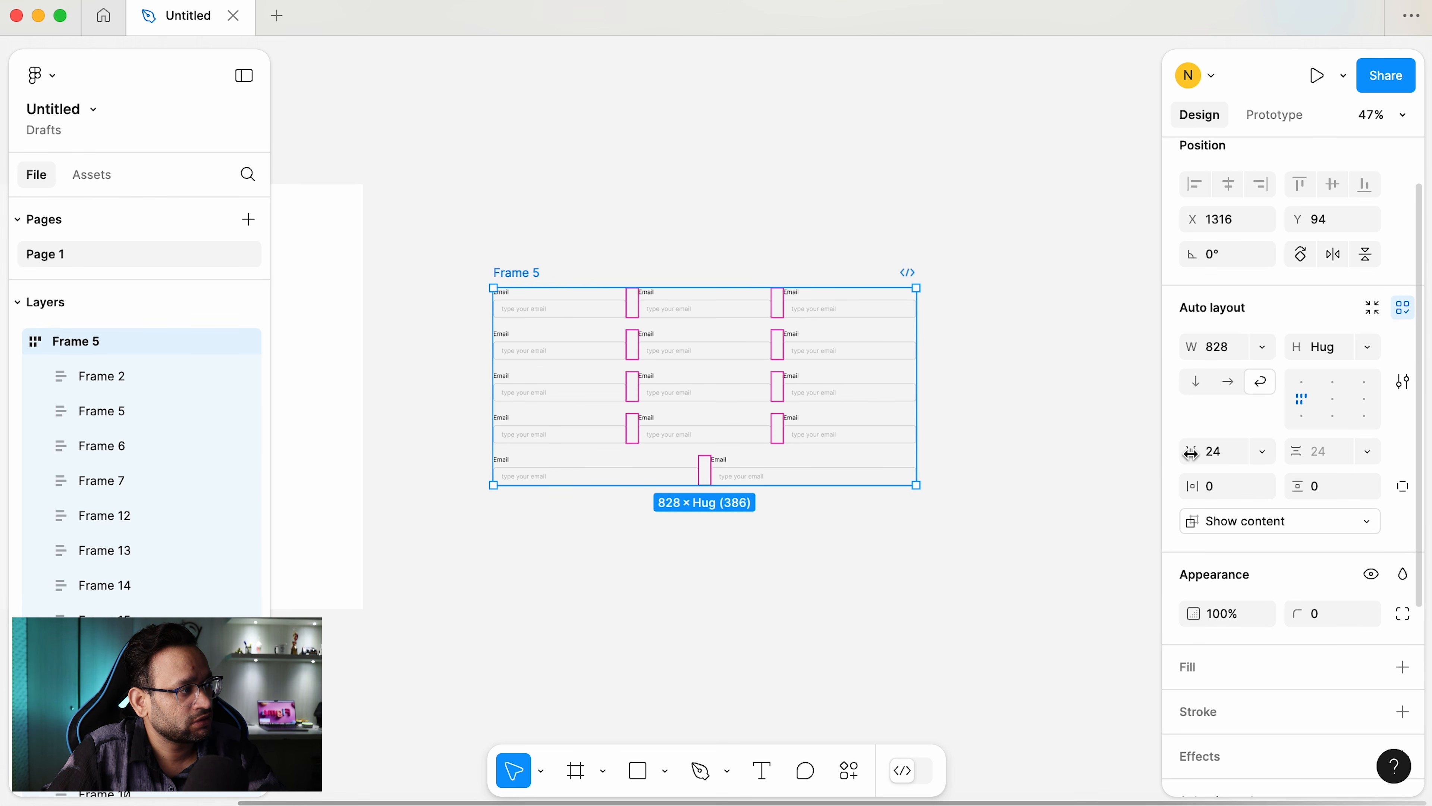
pyautogui.moveTo(1193, 489); pyautogui.dragTo(1405, 486)
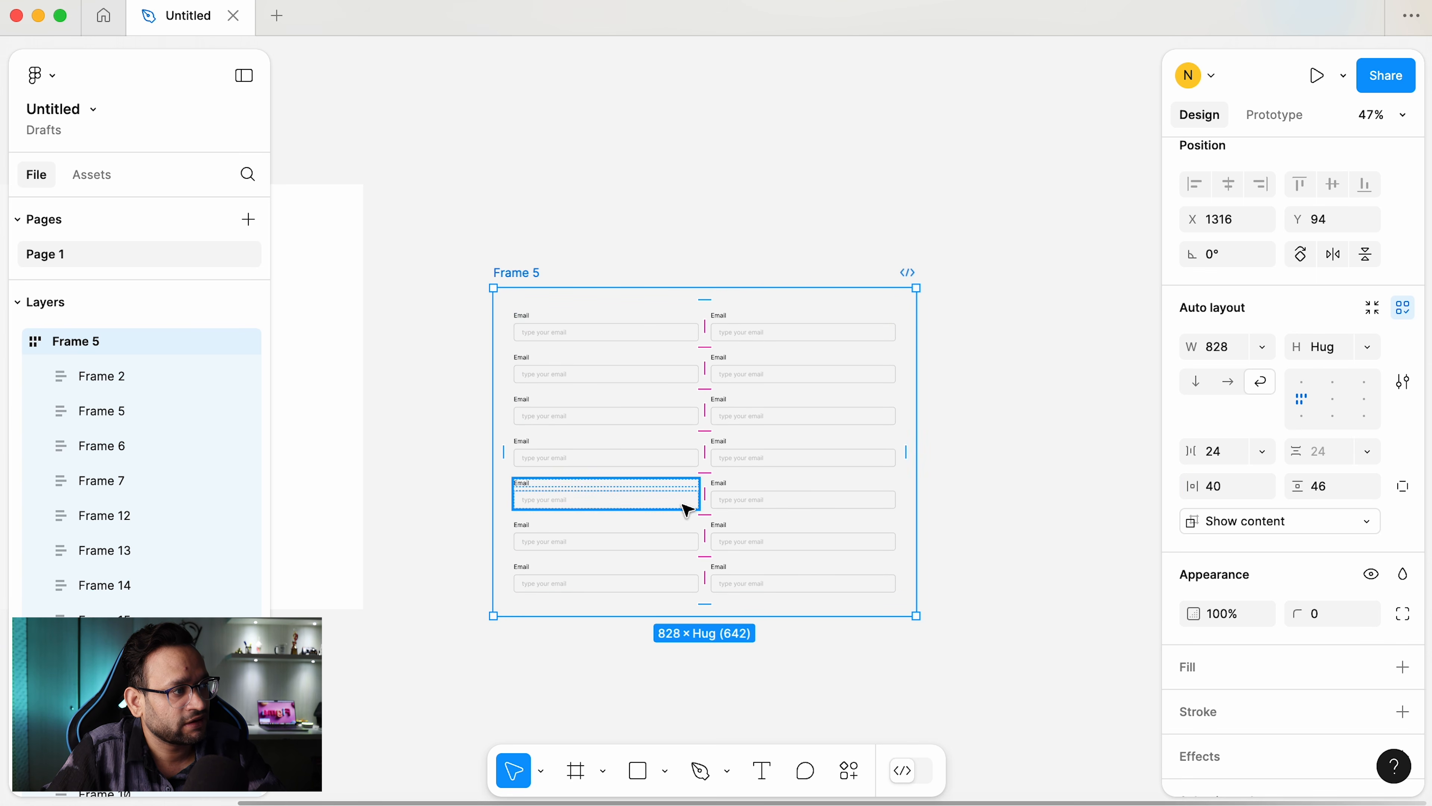
pyautogui.click(566, 157)
# - Add a white FFFFFF fill to the field grid frame
pyautogui.click(511, 275)
pyautogui.scroll(-6, 1269, 632)
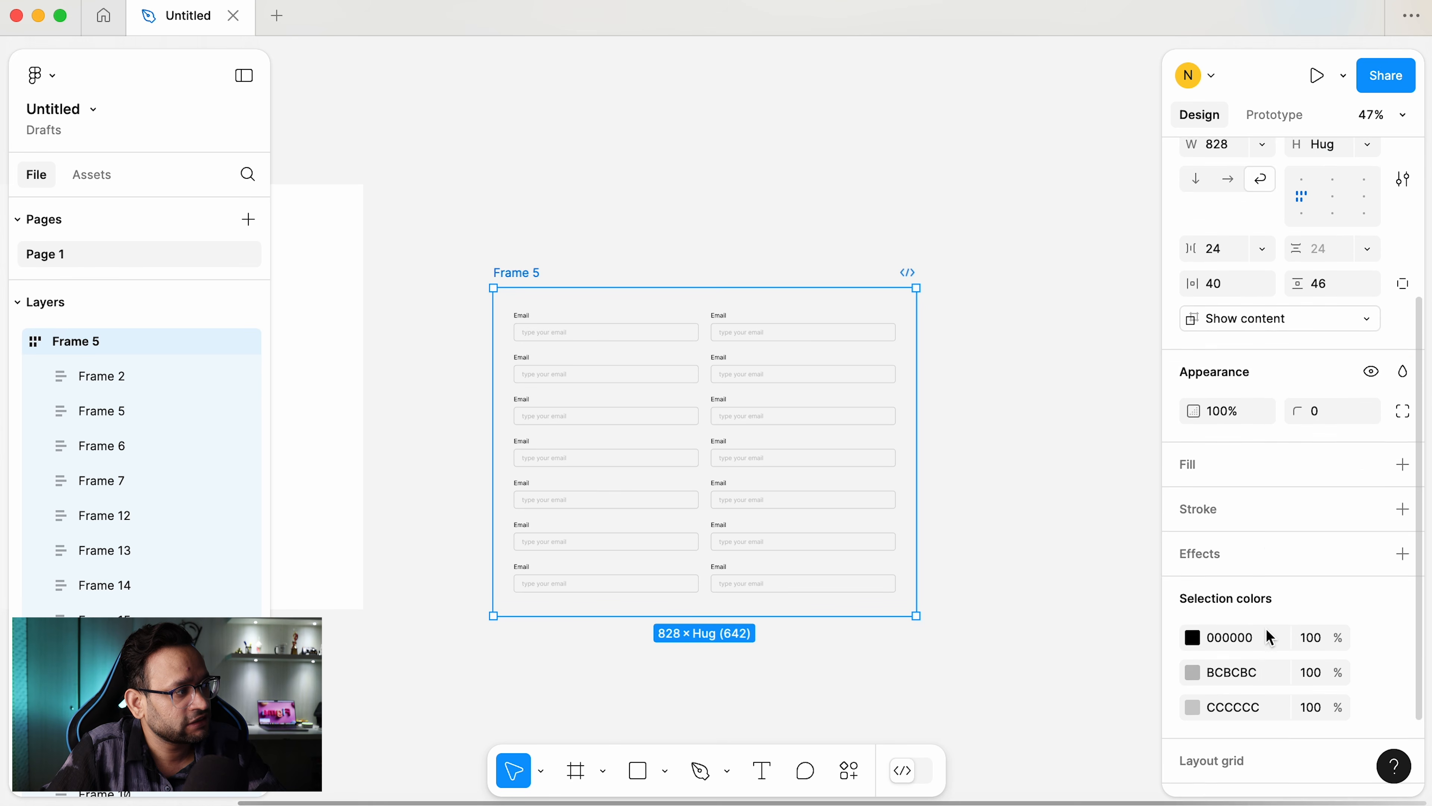
pyautogui.click(490, 292)
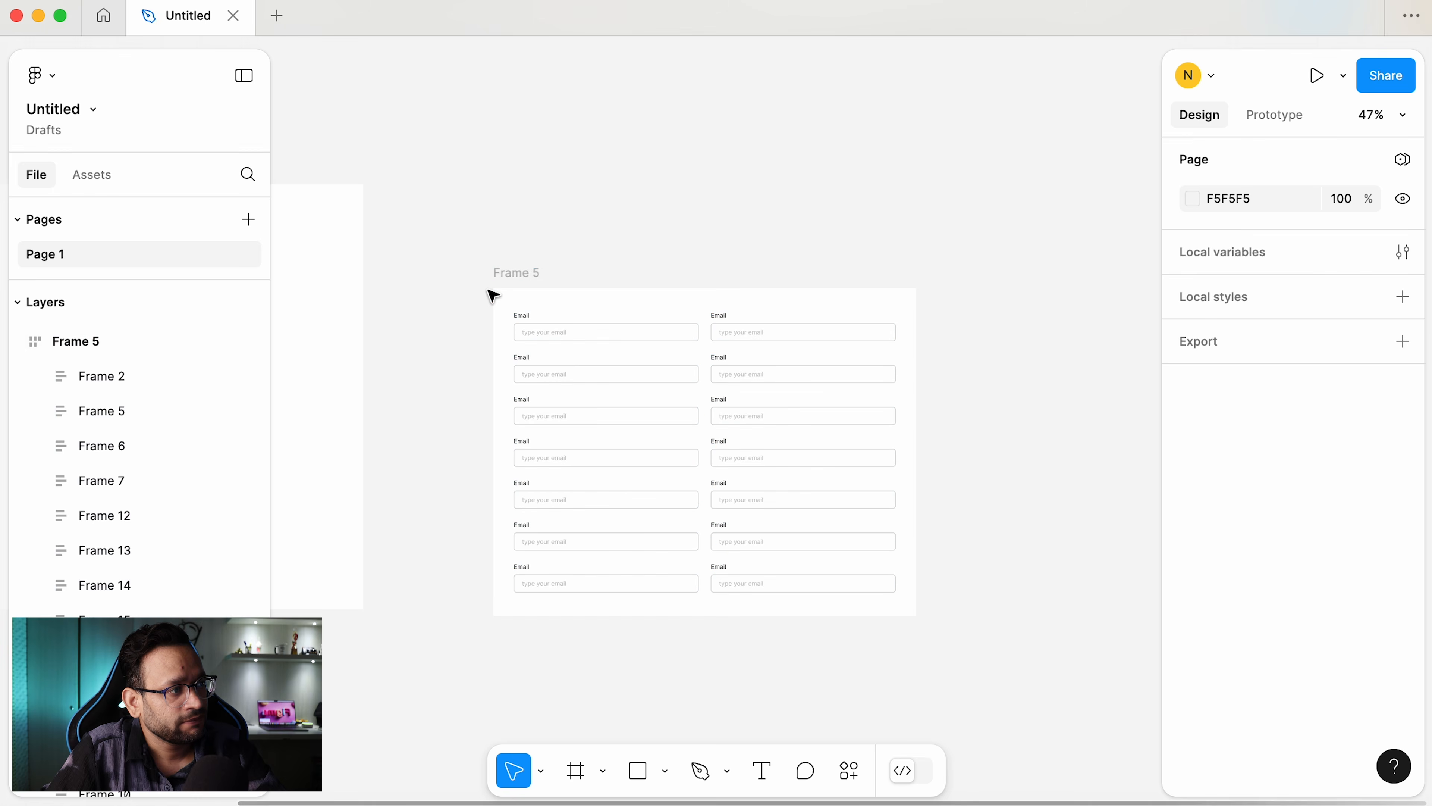
# - Narrow the field grid frame to a width of 360 so the fields stack in a single column
pyautogui.click(511, 272)
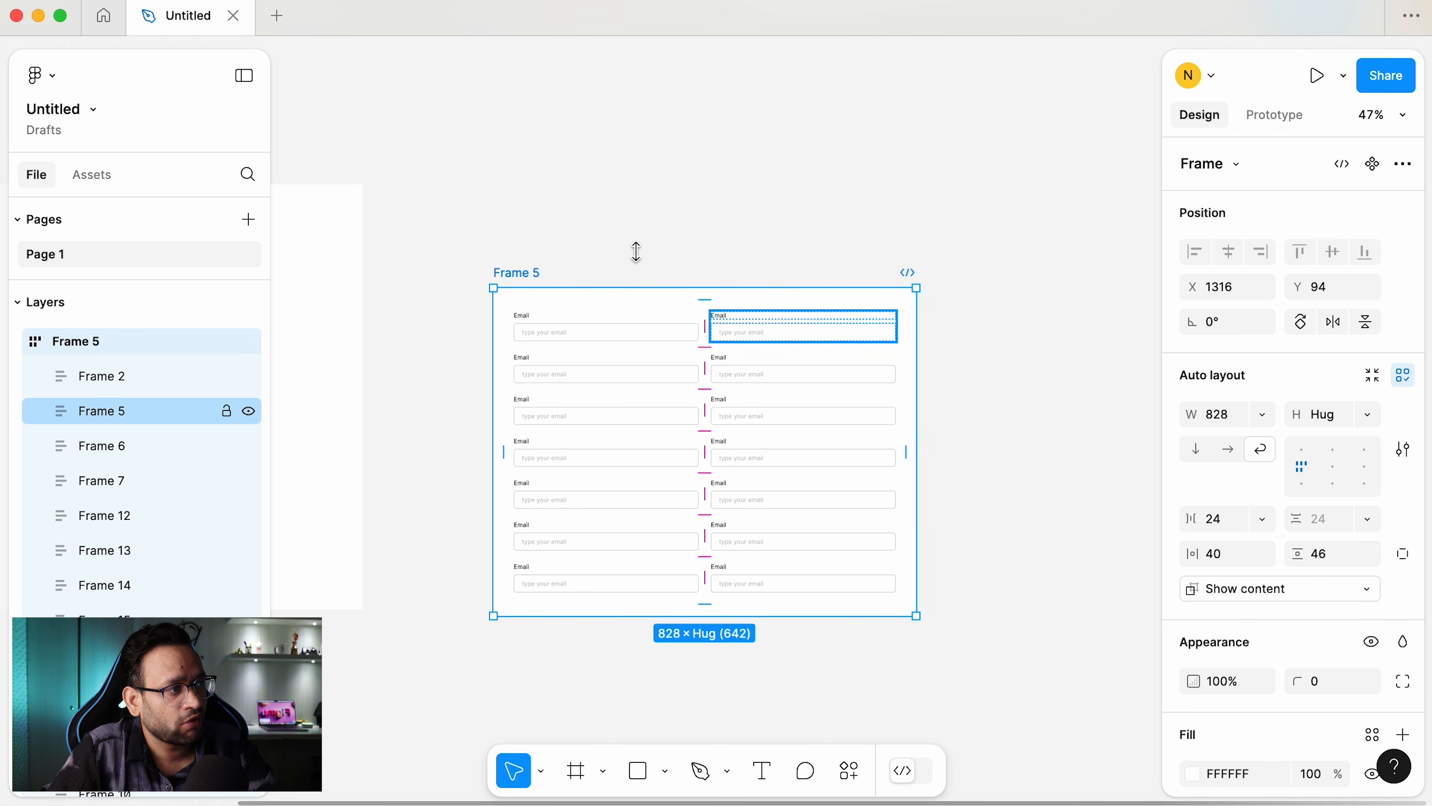
pyautogui.hotkey('shift', '2')
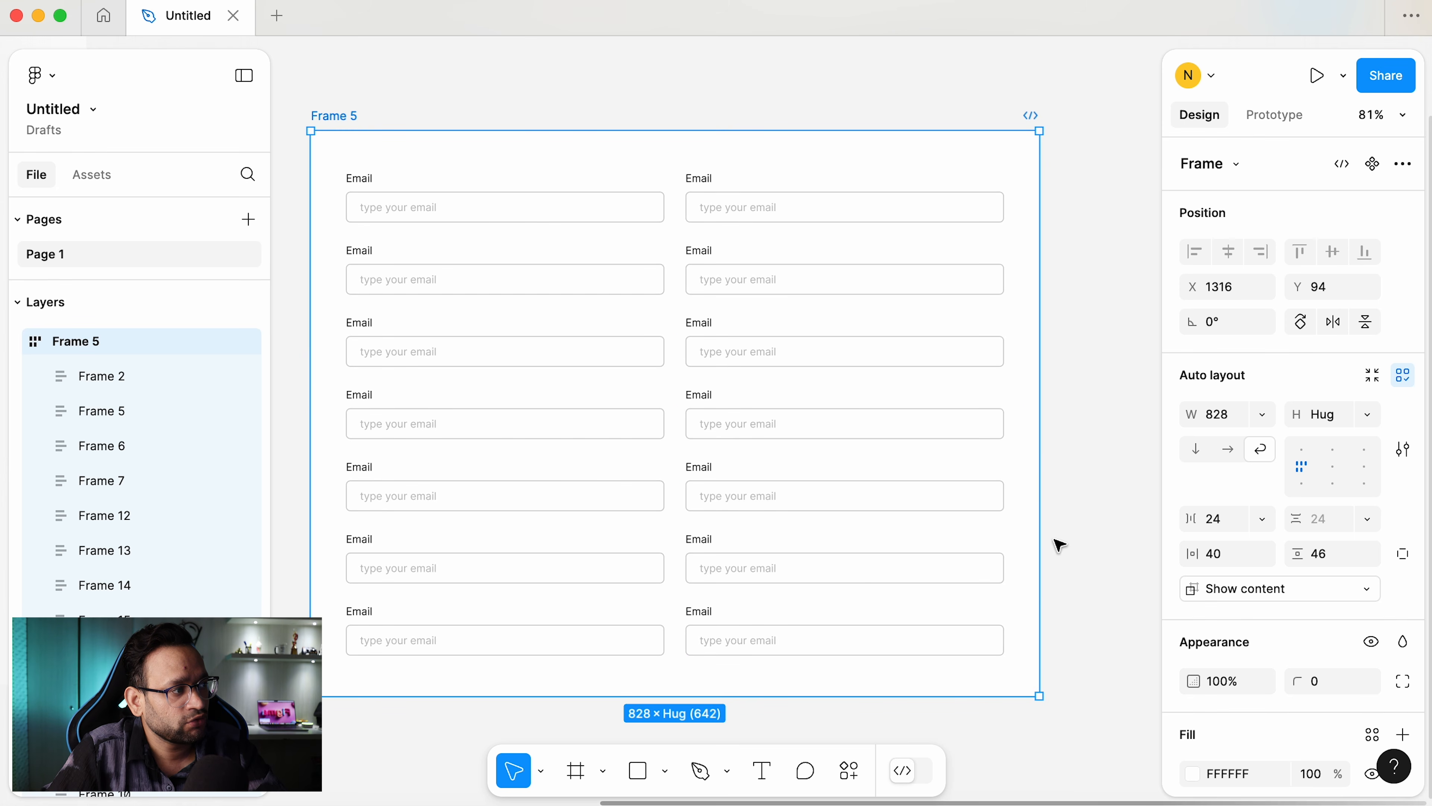
pyautogui.moveTo(1047, 508); pyautogui.dragTo(627, 518)
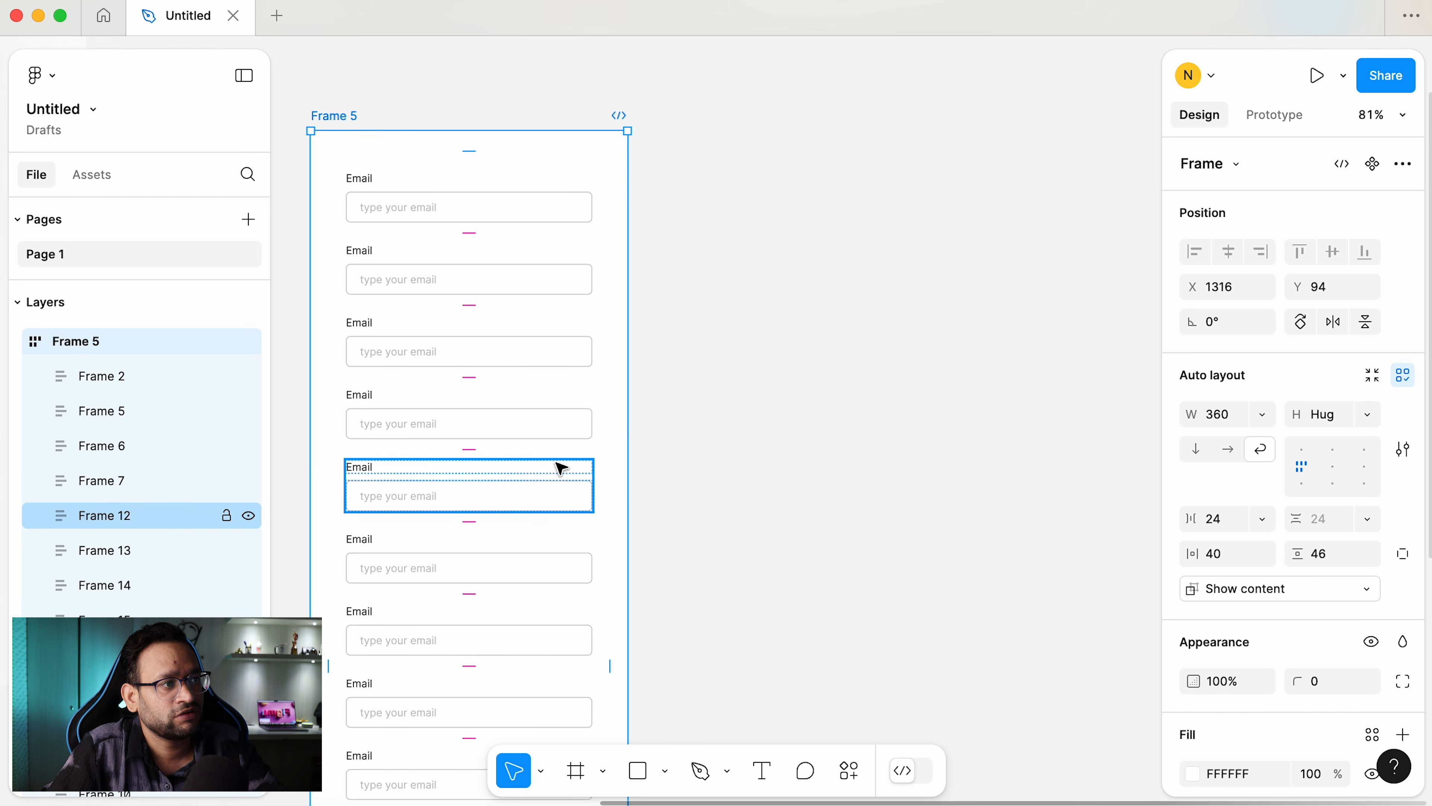
pyautogui.hscroll(-3, 637, 516)
pyautogui.scroll(1, 790, 502)
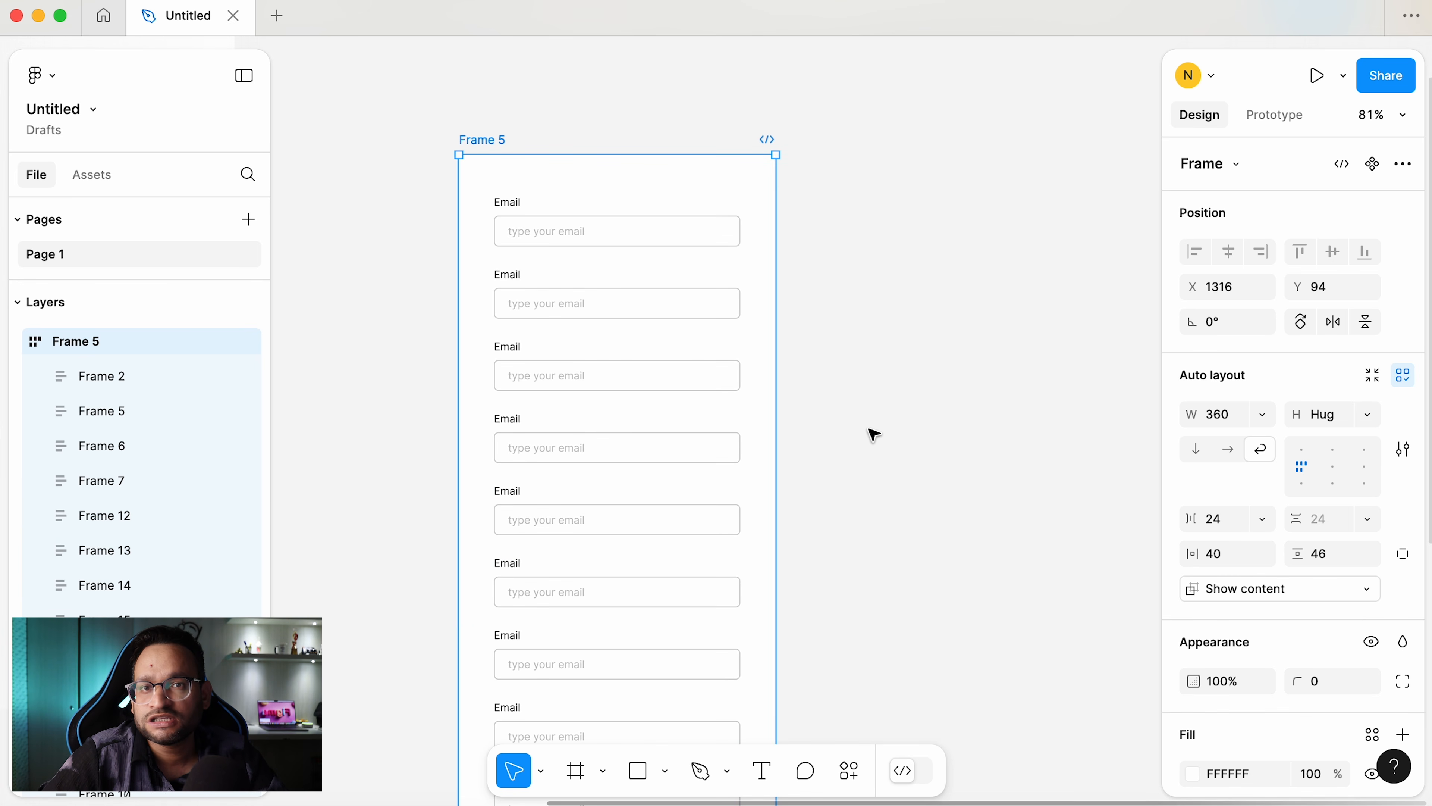